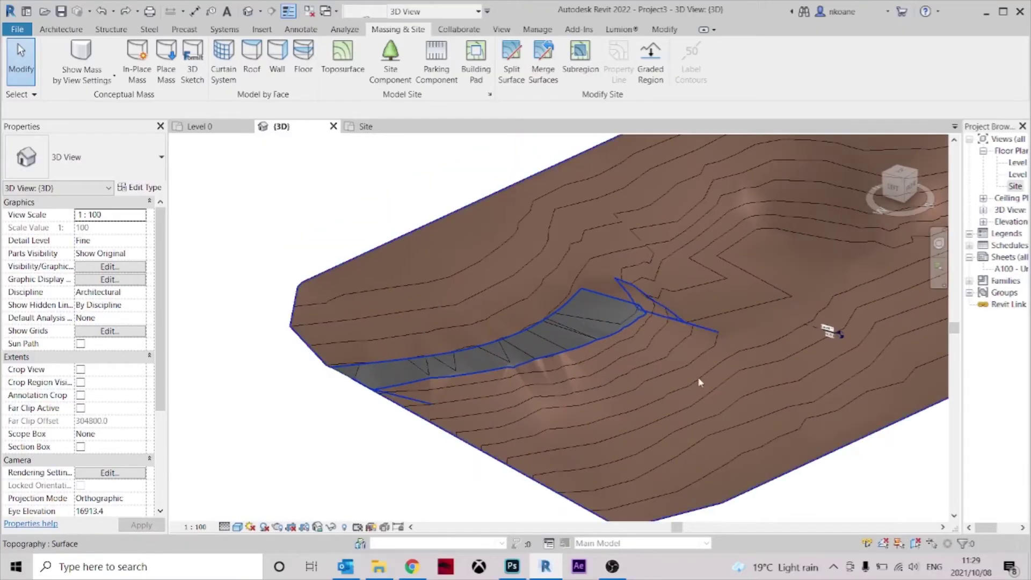
Examine the road subregion's edges and the surrounding terrain from several angles in the 3D view
{"action": "middle_click_drag", "start_coordinate": [698, 378], "coordinate": [602, 416]}
{"action": "scroll", "coordinate": [601, 385], "scroll_direction": "down", "scroll_amount": 3}
{"action": "middle_click_drag", "start_coordinate": [660, 396], "coordinate": [637, 393], "text": "shift"}
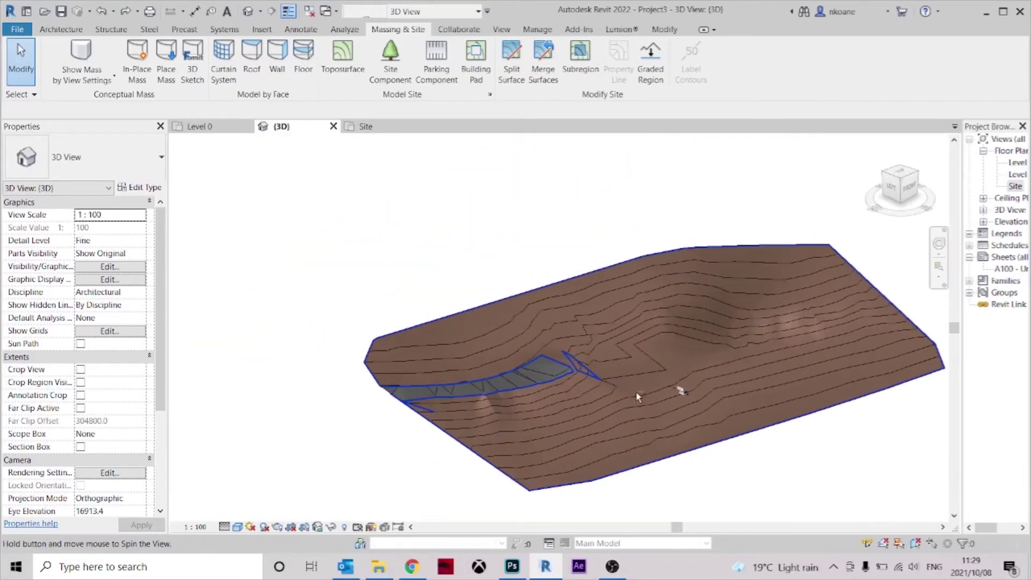
{"action": "middle_click_drag", "start_coordinate": [578, 425], "coordinate": [648, 358]}
{"action": "scroll", "coordinate": [654, 299], "scroll_direction": "up", "scroll_amount": 3}
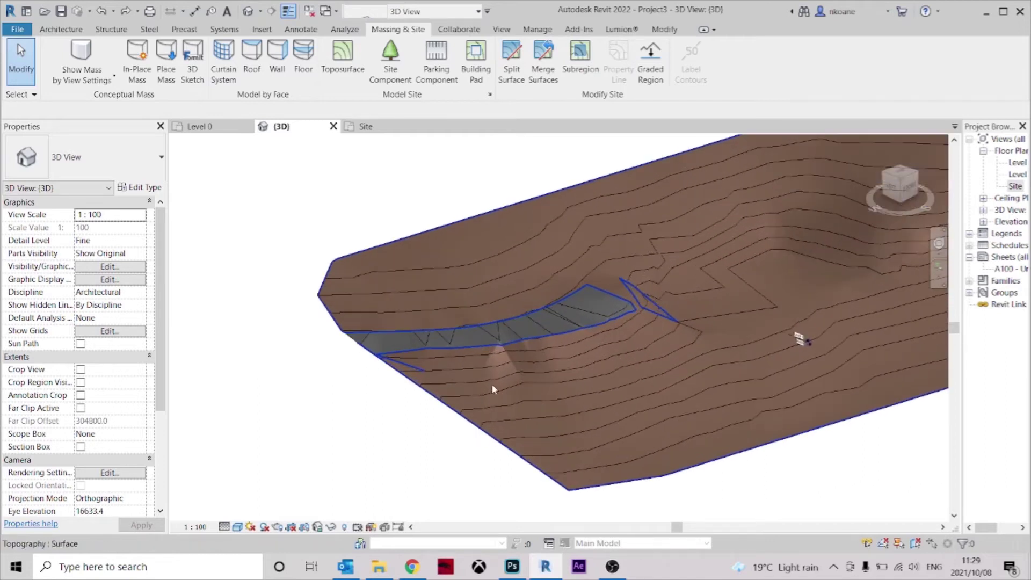
{"action": "scroll", "coordinate": [449, 403], "scroll_direction": "up", "scroll_amount": 6}
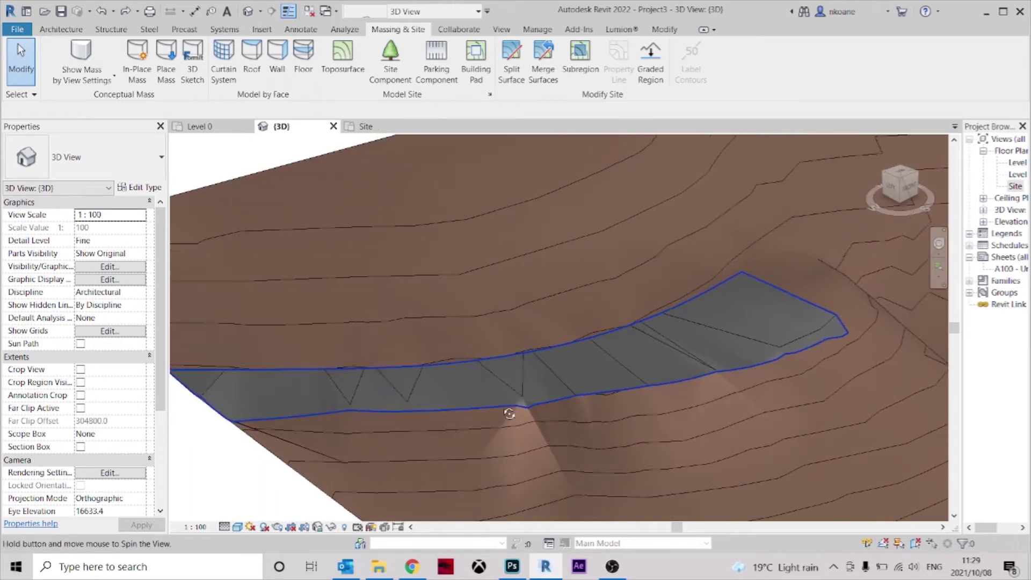
{"action": "left_click", "coordinate": [488, 401]}
{"action": "middle_click_drag", "start_coordinate": [488, 402], "coordinate": [483, 280], "text": "shift"}
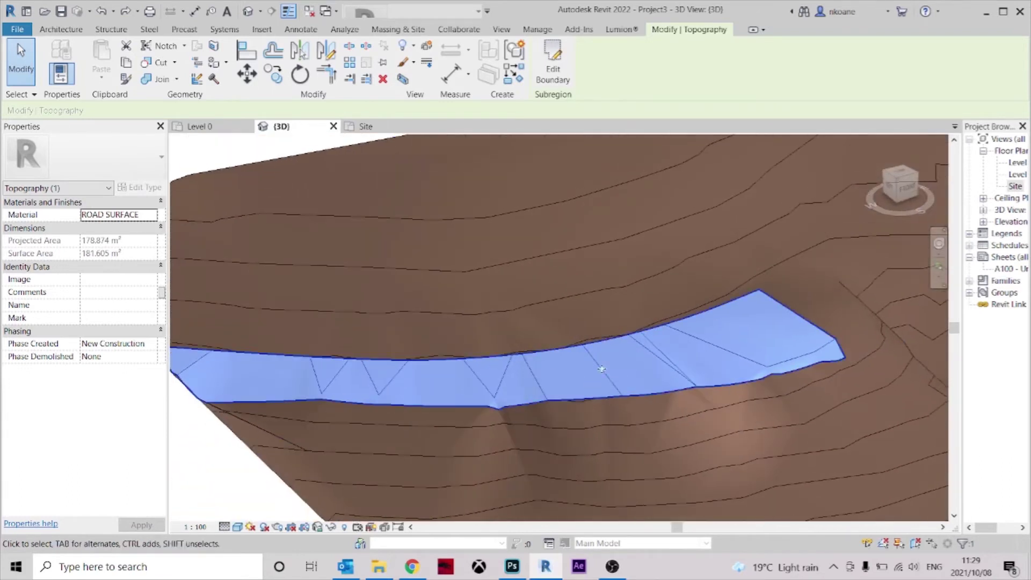
Open the Site floor plan and clear the road subregion selection
{"action": "double_click", "coordinate": [1015, 186]}
{"action": "scroll", "coordinate": [607, 321], "scroll_direction": "down", "scroll_amount": 4}
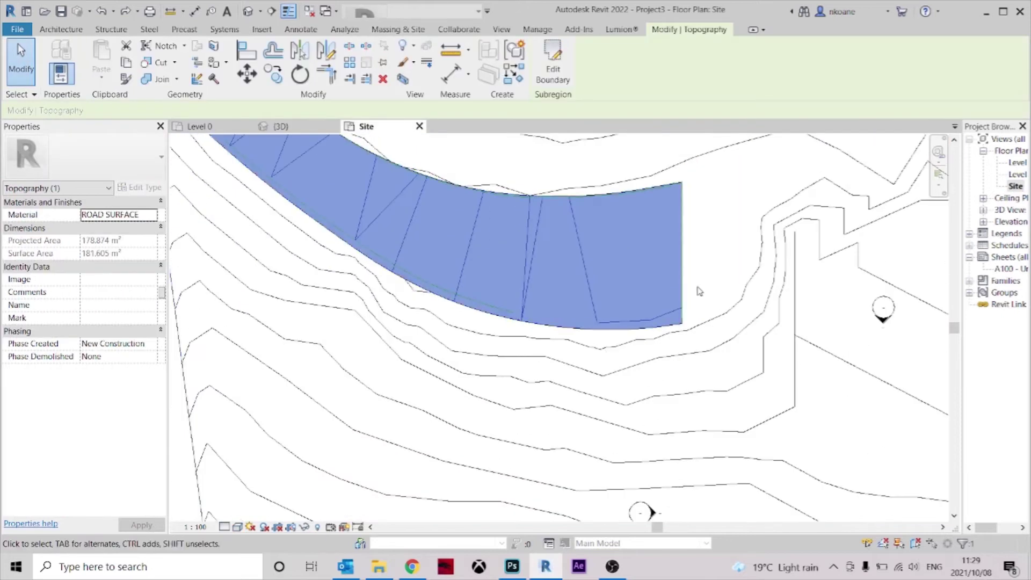
{"action": "left_click", "coordinate": [707, 271]}
{"action": "scroll", "coordinate": [707, 268], "scroll_direction": "down", "scroll_amount": 1}
{"action": "scroll", "coordinate": [720, 296], "scroll_direction": "down", "scroll_amount": 2}
{"action": "scroll", "coordinate": [528, 274], "scroll_direction": "up", "scroll_amount": 3}
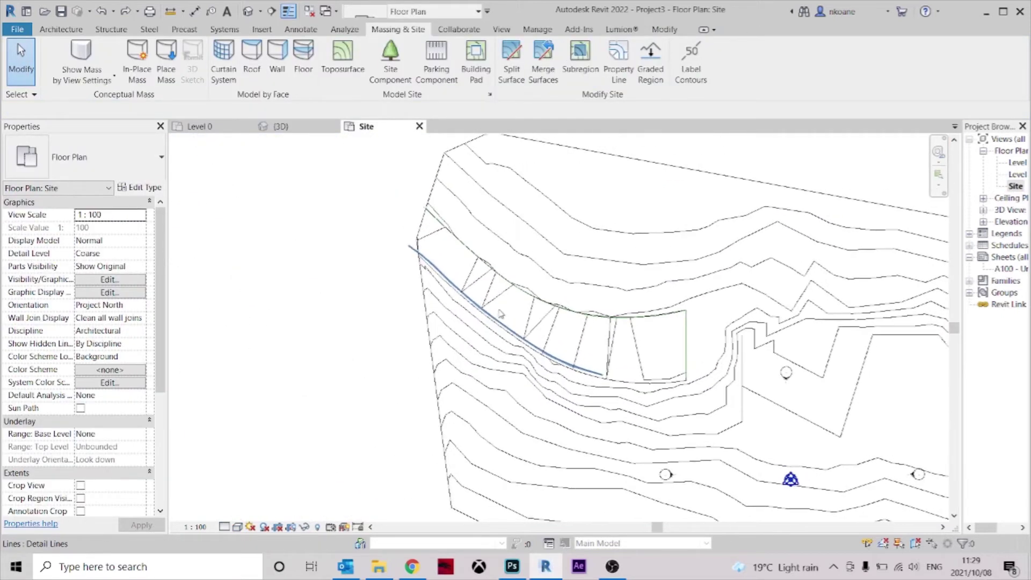
{"action": "left_click", "coordinate": [444, 379]}
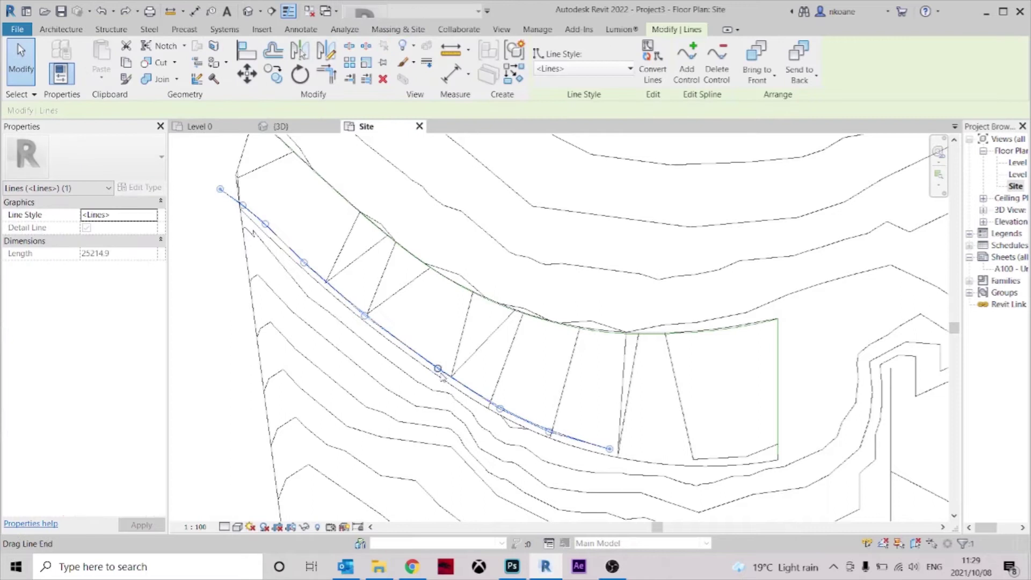
{"action": "left_click", "coordinate": [778, 358]}
{"action": "key", "text": "Return"}
{"action": "left_click", "coordinate": [736, 338]}
{"action": "key", "text": "Escape"}
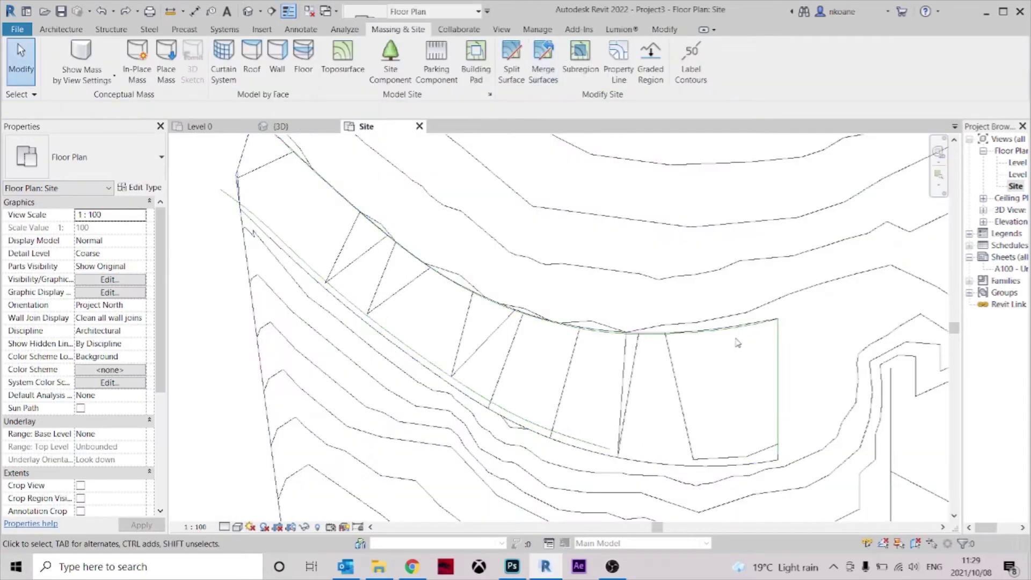
{"action": "key", "text": "Return"}
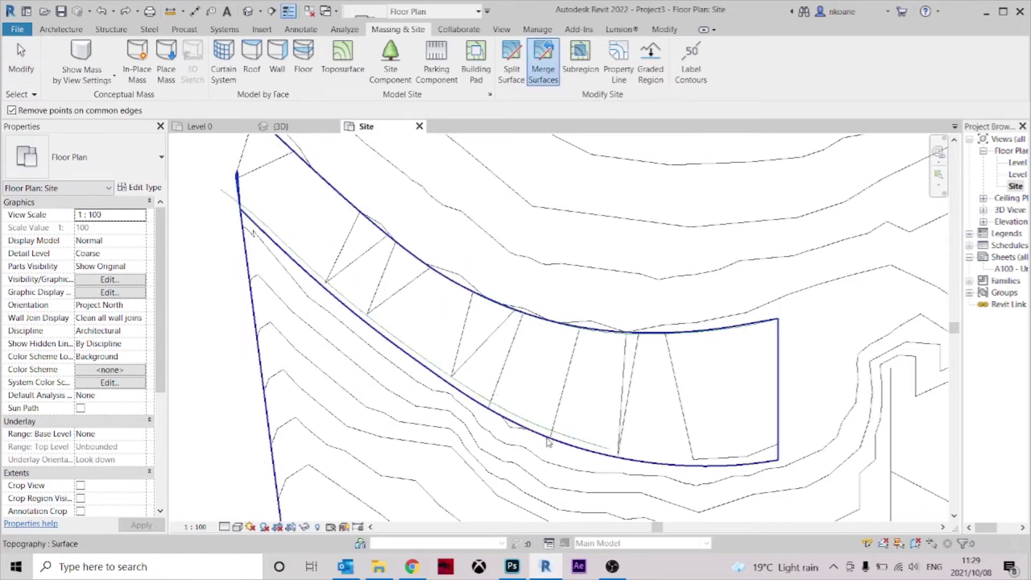
{"action": "key", "text": "Escape"}
Delete the existing spline detail line that runs along the road's lower edge
{"action": "left_click", "coordinate": [539, 422]}
{"action": "key", "text": "Delete"}
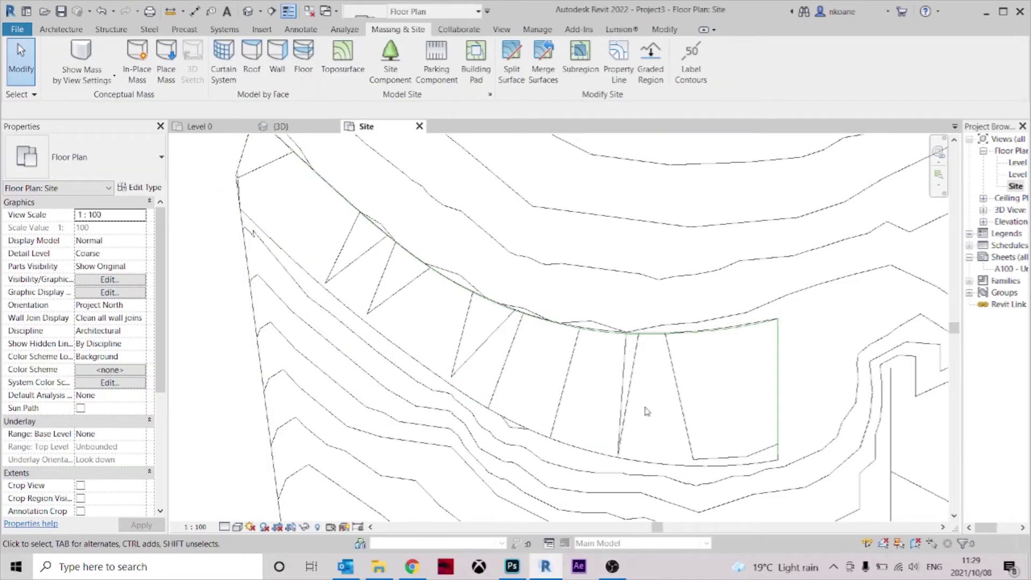
{"action": "middle_click_drag", "start_coordinate": [645, 406], "coordinate": [631, 398]}
Start a spline detail line just outside the site boundary and place its first points along the road's lower edge
{"action": "left_click", "coordinate": [537, 63]}
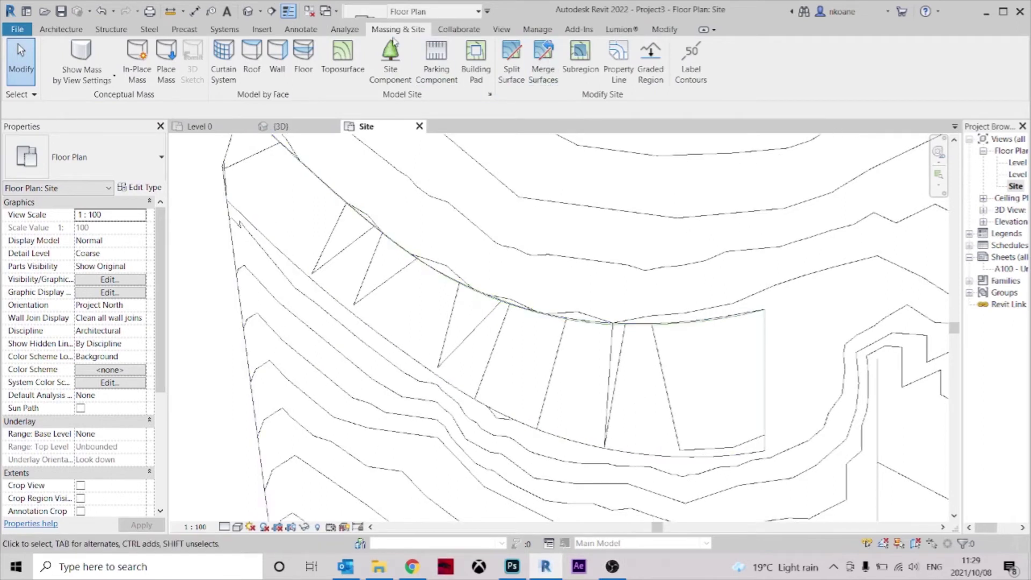
{"action": "left_click", "coordinate": [299, 30]}
{"action": "left_click", "coordinate": [305, 47]}
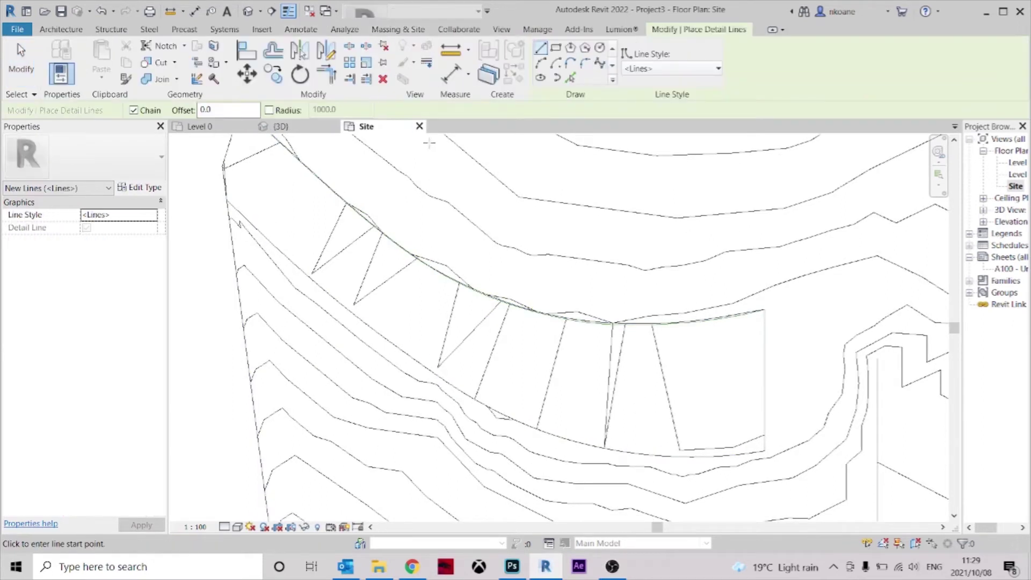
{"action": "scroll", "coordinate": [767, 322], "scroll_direction": "up", "scroll_amount": 5}
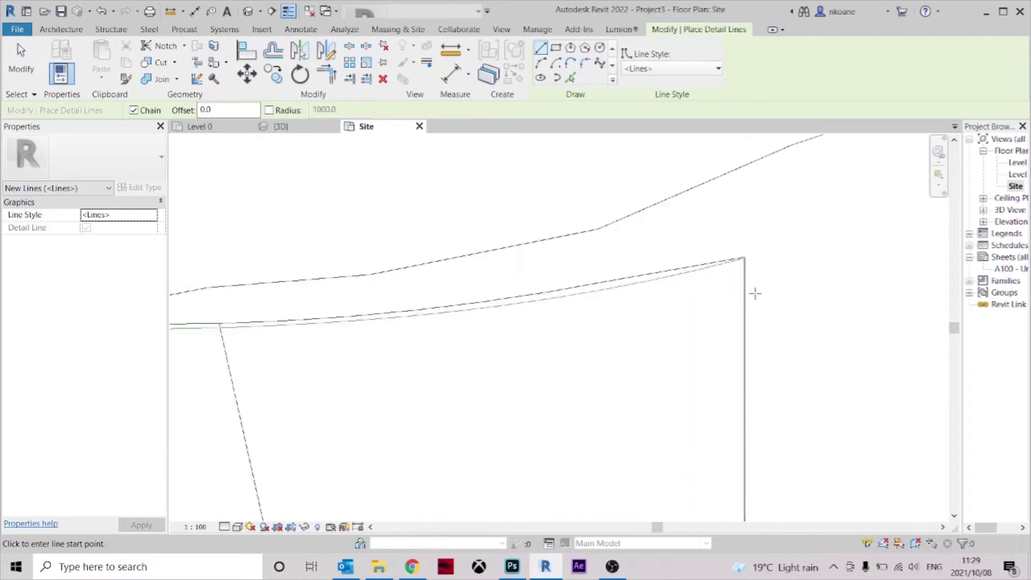
{"action": "scroll", "coordinate": [735, 232], "scroll_direction": "down", "scroll_amount": 5}
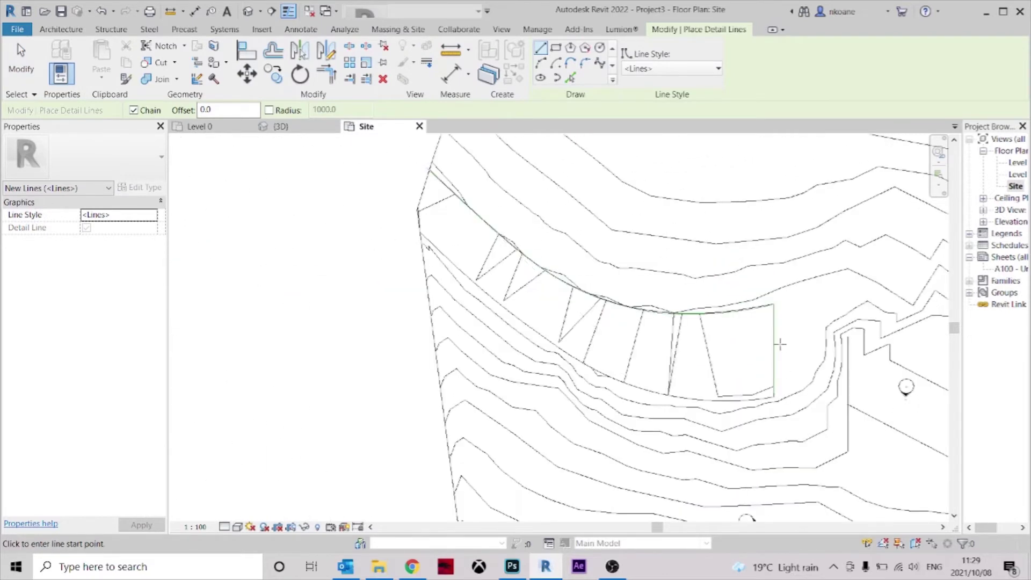
{"action": "left_click", "coordinate": [599, 64]}
{"action": "scroll", "coordinate": [470, 318], "scroll_direction": "up", "scroll_amount": 4}
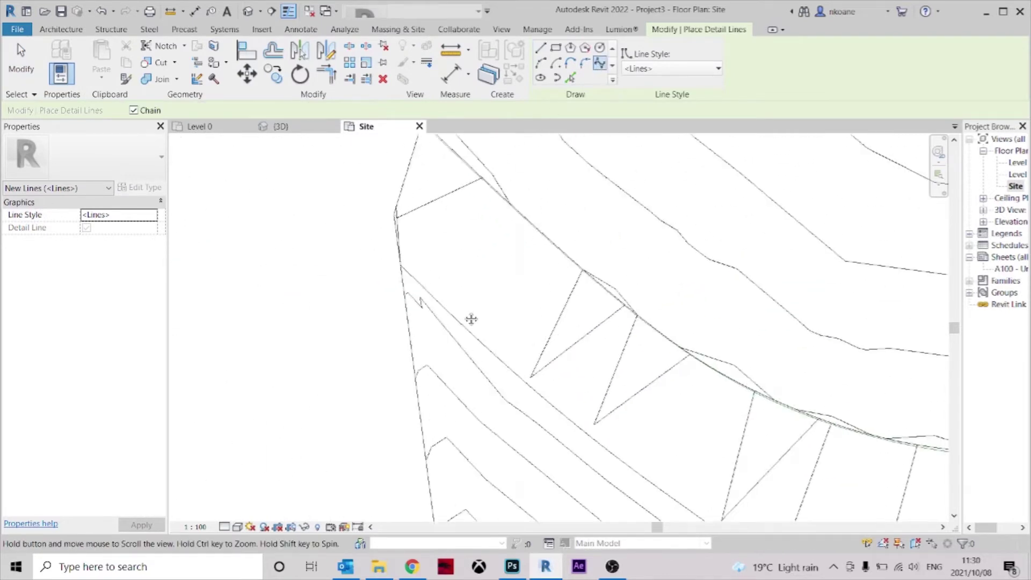
{"action": "left_click", "coordinate": [354, 190]}
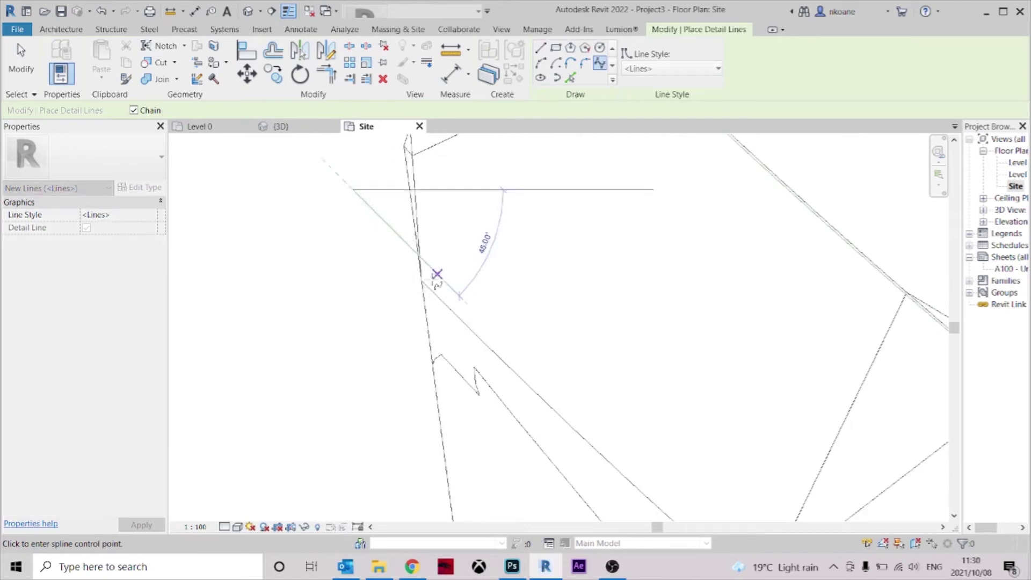
{"action": "left_click", "coordinate": [430, 269]}
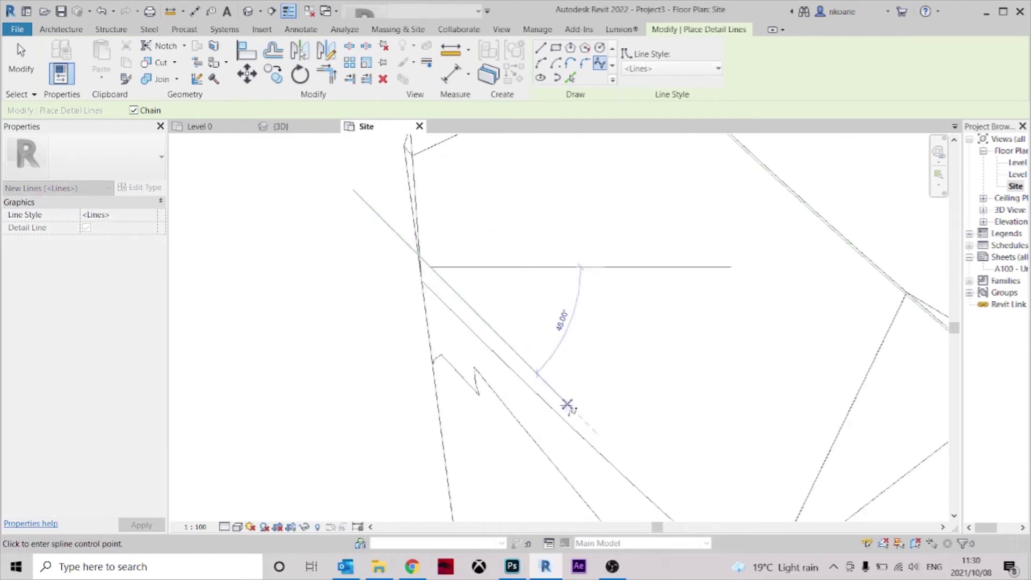
{"action": "middle_click_drag", "start_coordinate": [567, 405], "coordinate": [468, 262]}
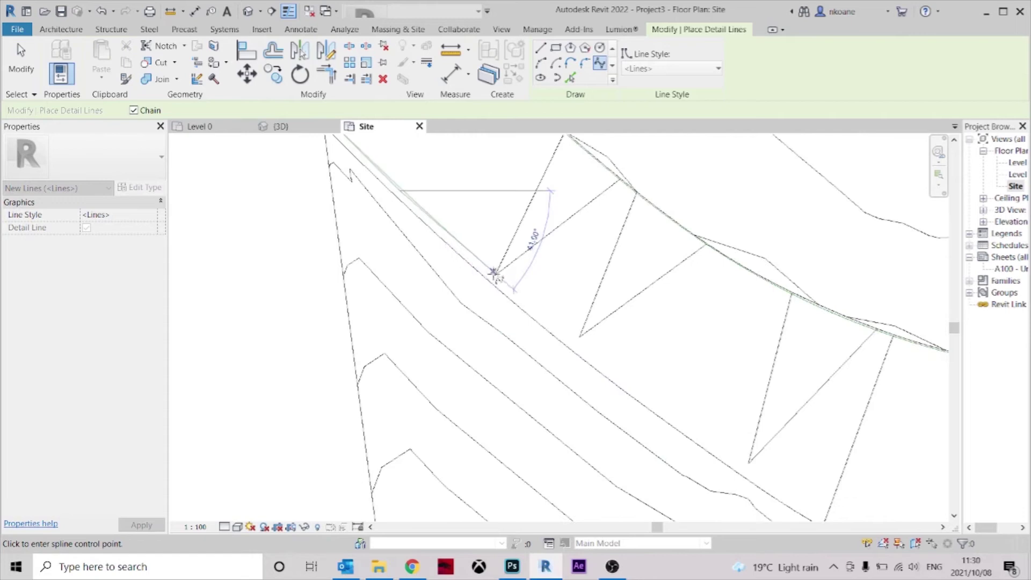
{"action": "scroll", "coordinate": [494, 274], "scroll_direction": "up", "scroll_amount": 2}
{"action": "left_click", "coordinate": [513, 296]}
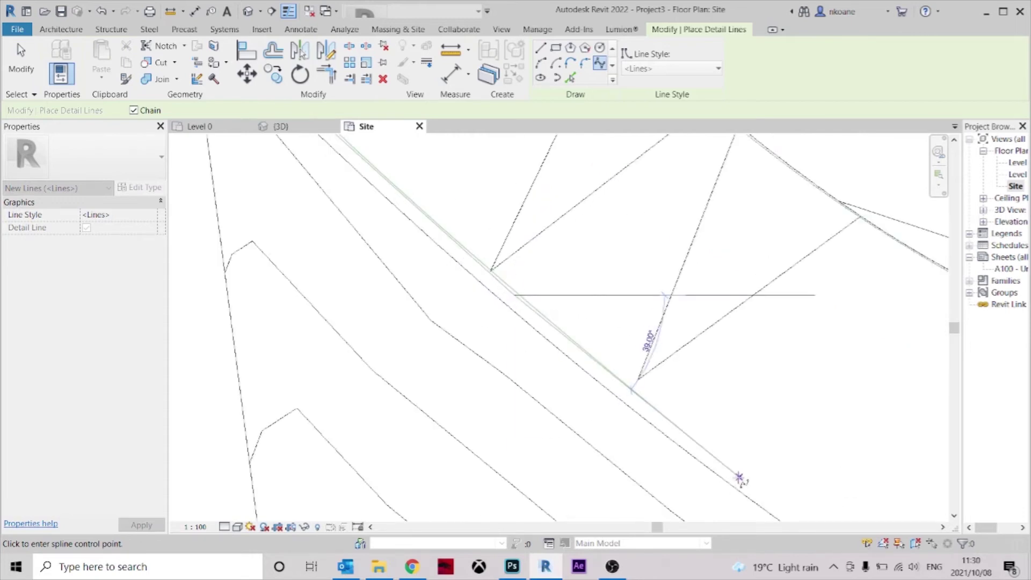
{"action": "left_click", "coordinate": [738, 476]}
Continue the spline around the road's lower curve and finish it at the straight line closing the road's end
{"action": "scroll", "coordinate": [714, 457], "scroll_direction": "down", "scroll_amount": 2}
{"action": "middle_click_drag", "start_coordinate": [714, 458], "coordinate": [291, 272]}
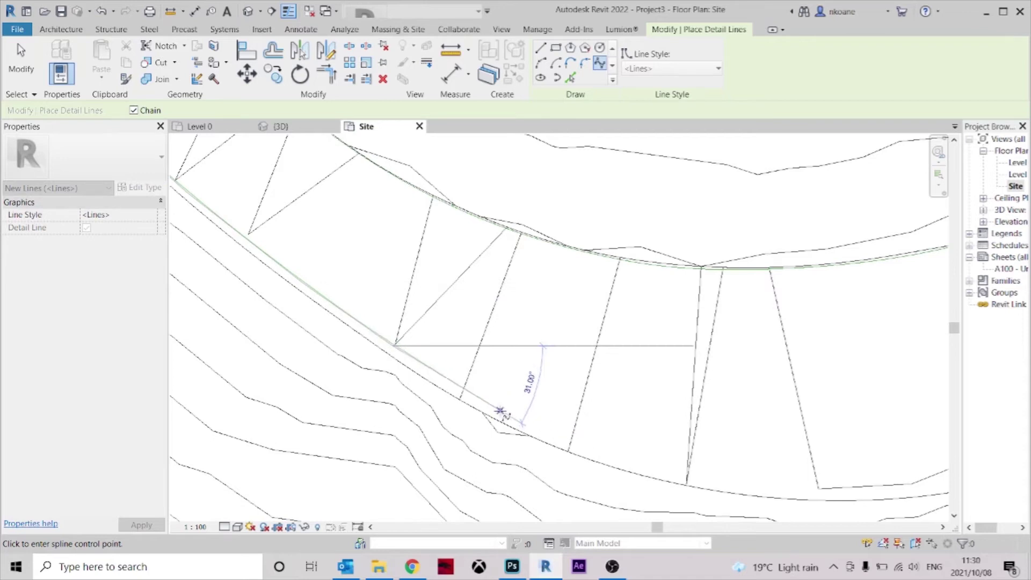
{"action": "left_click", "coordinate": [499, 412]}
{"action": "left_click", "coordinate": [626, 462]}
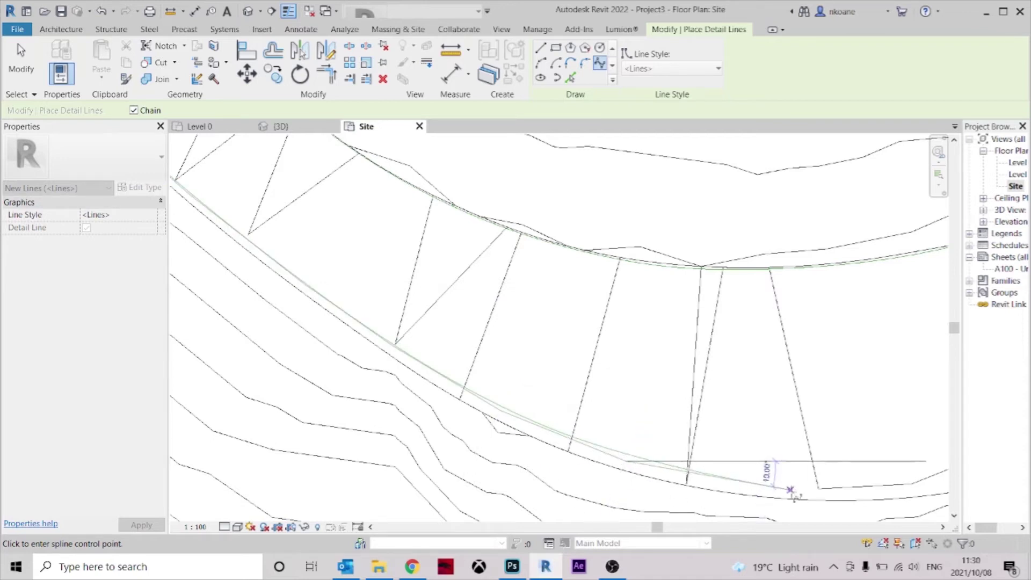
{"action": "scroll", "coordinate": [526, 430], "scroll_direction": "up", "scroll_amount": 6}
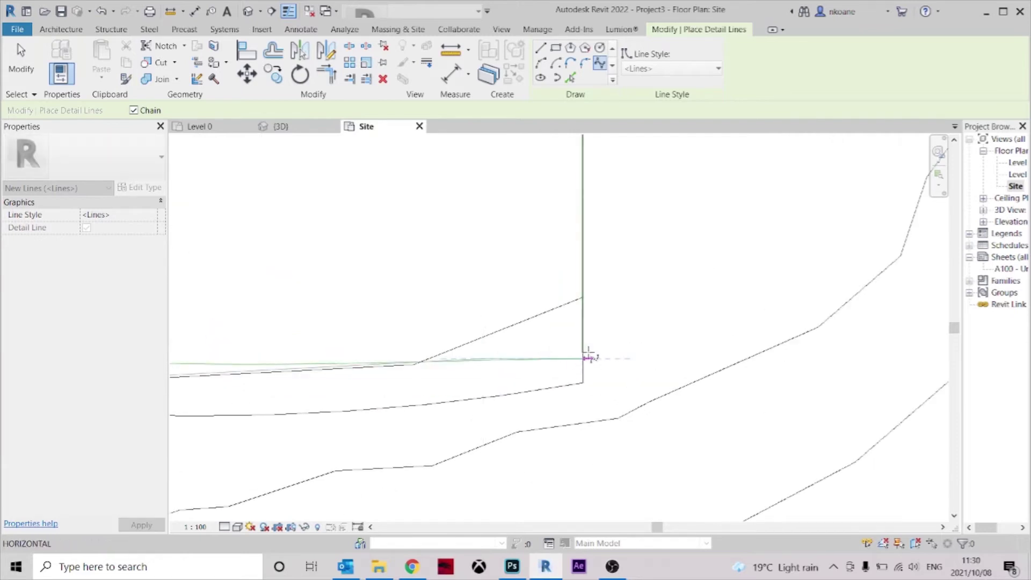
{"action": "key", "text": "Escape"}
{"action": "key", "text": "Escape"}
Try to move the lower endpoint of the road's straight end line to meet the spline's end
{"action": "scroll", "coordinate": [590, 359], "scroll_direction": "up", "scroll_amount": 3}
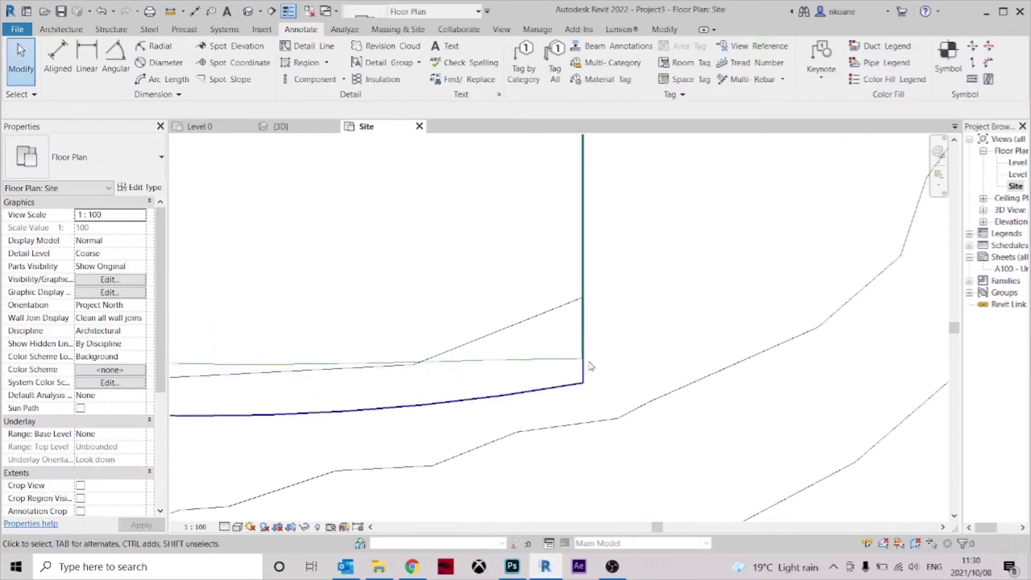
{"action": "left_click", "coordinate": [587, 362]}
{"action": "left_click_drag", "start_coordinate": [588, 361], "coordinate": [587, 345]}
{"action": "left_click", "coordinate": [589, 335]}
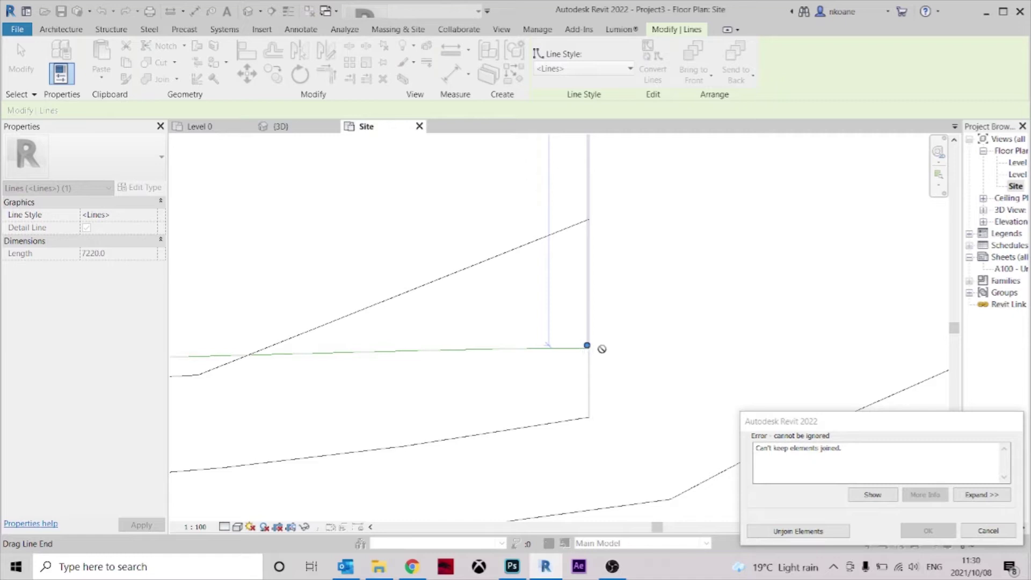
{"action": "left_click", "coordinate": [987, 529]}
{"action": "scroll", "coordinate": [719, 364], "scroll_direction": "down", "scroll_amount": 5}
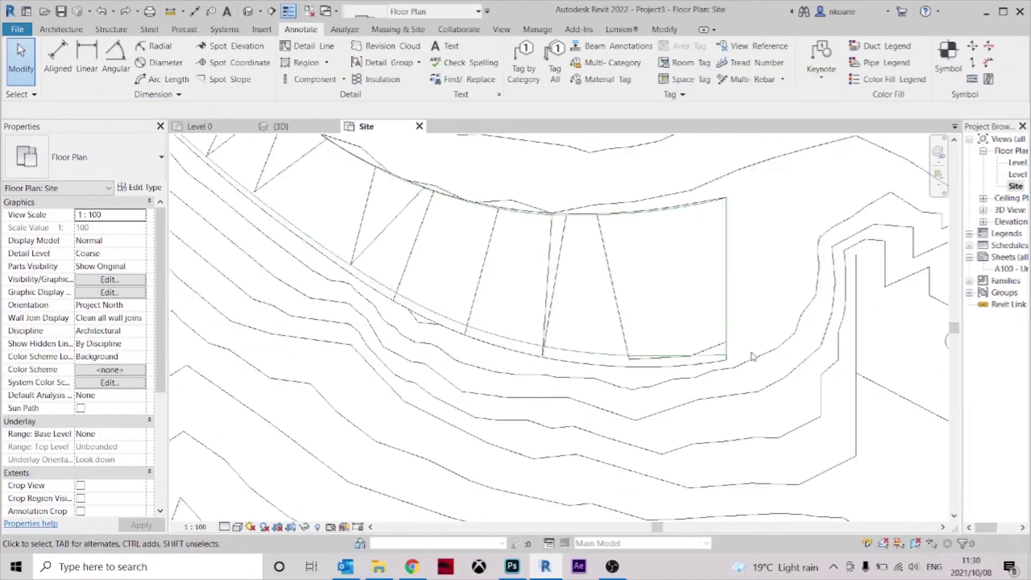
Move control points of the lower spline to bring its curve closer to the road's lower edge
{"action": "scroll", "coordinate": [646, 350], "scroll_direction": "up", "scroll_amount": 2}
{"action": "left_click", "coordinate": [644, 362]}
{"action": "scroll", "coordinate": [608, 380], "scroll_direction": "up", "scroll_amount": 1}
{"action": "mouse_move", "coordinate": [595, 361]}
{"action": "left_mouse_down"}
{"action": "mouse_move", "coordinate": [583, 380]}
{"action": "mouse_move", "coordinate": [583, 370]}
{"action": "left_mouse_up"}
{"action": "scroll", "coordinate": [599, 391], "scroll_direction": "down", "scroll_amount": 3}
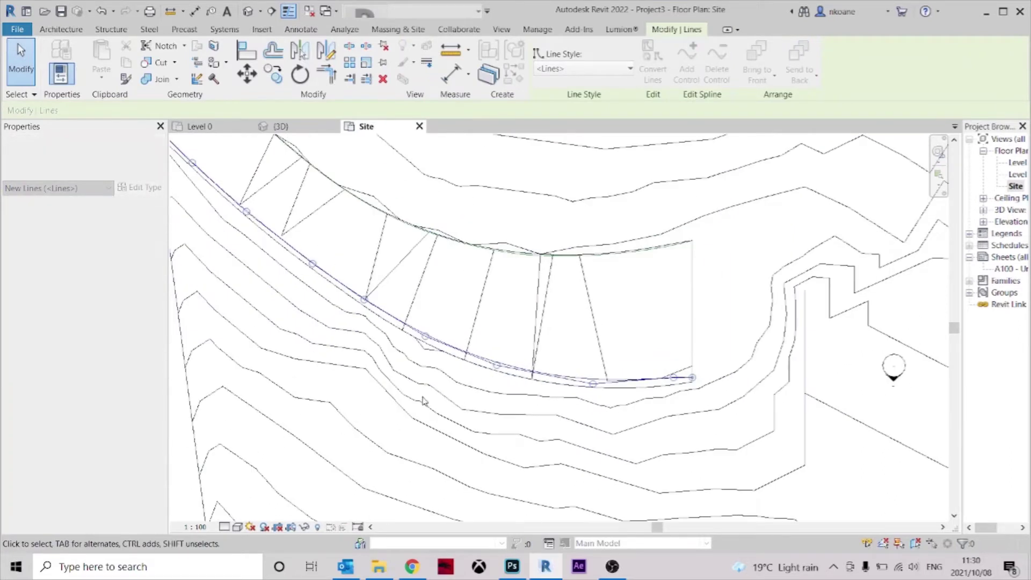
{"action": "key", "text": "Escape"}
{"action": "scroll", "coordinate": [561, 408], "scroll_direction": "up", "scroll_amount": 3}
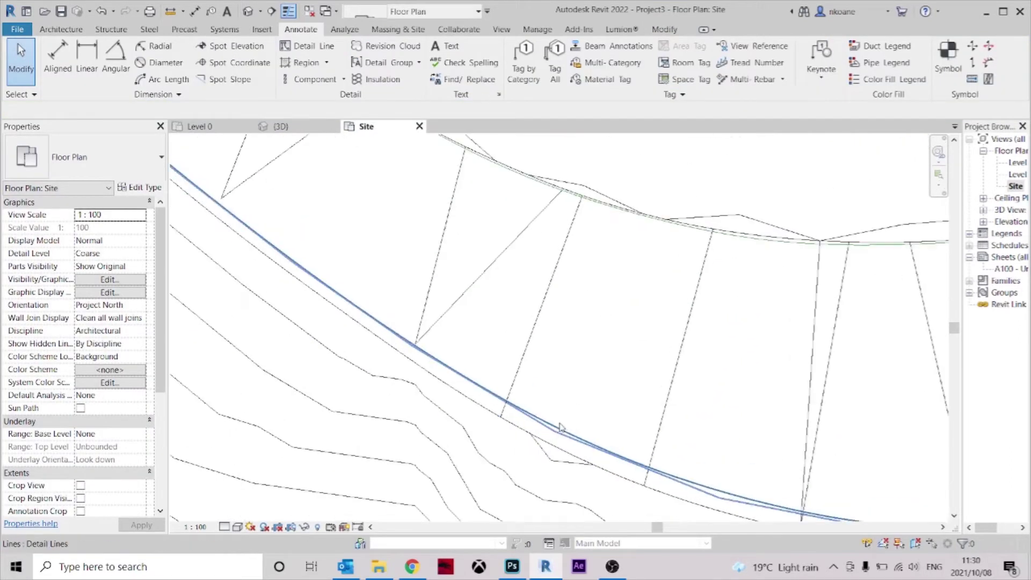
{"action": "left_click", "coordinate": [559, 426]}
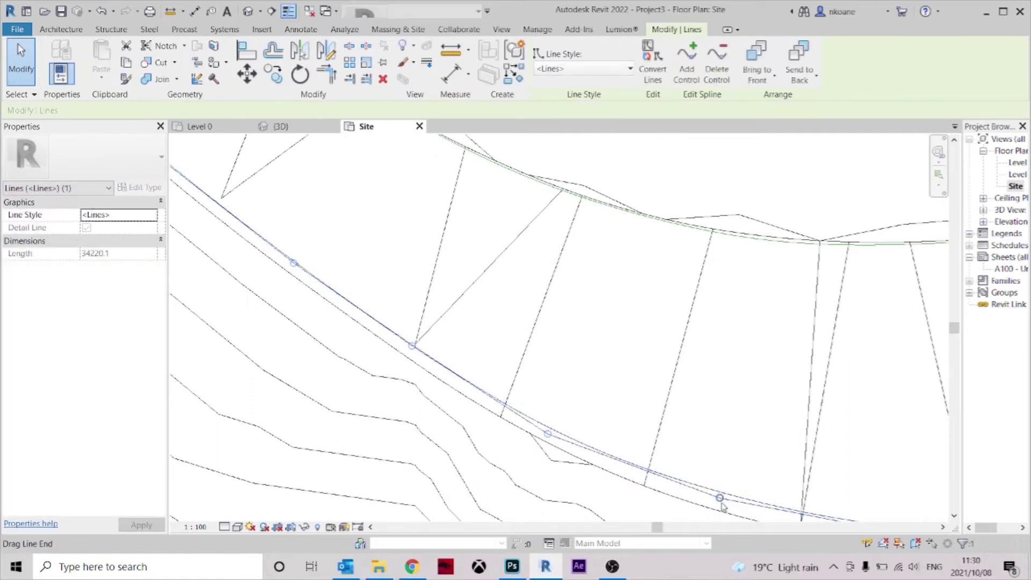
{"action": "left_click_drag", "start_coordinate": [719, 499], "coordinate": [716, 502]}
{"action": "scroll", "coordinate": [667, 429], "scroll_direction": "down", "scroll_amount": 3}
{"action": "key", "text": "Escape"}
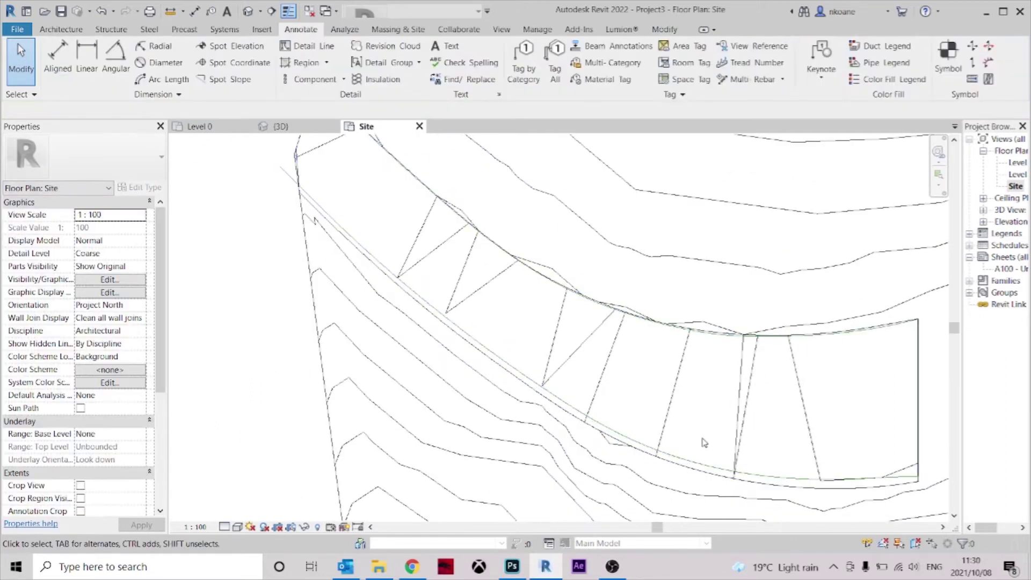
Select the connected chain of three detail lines outlining the road and convert them to model lines in the 3D view
{"action": "scroll", "coordinate": [352, 317], "scroll_direction": "up", "scroll_amount": 2}
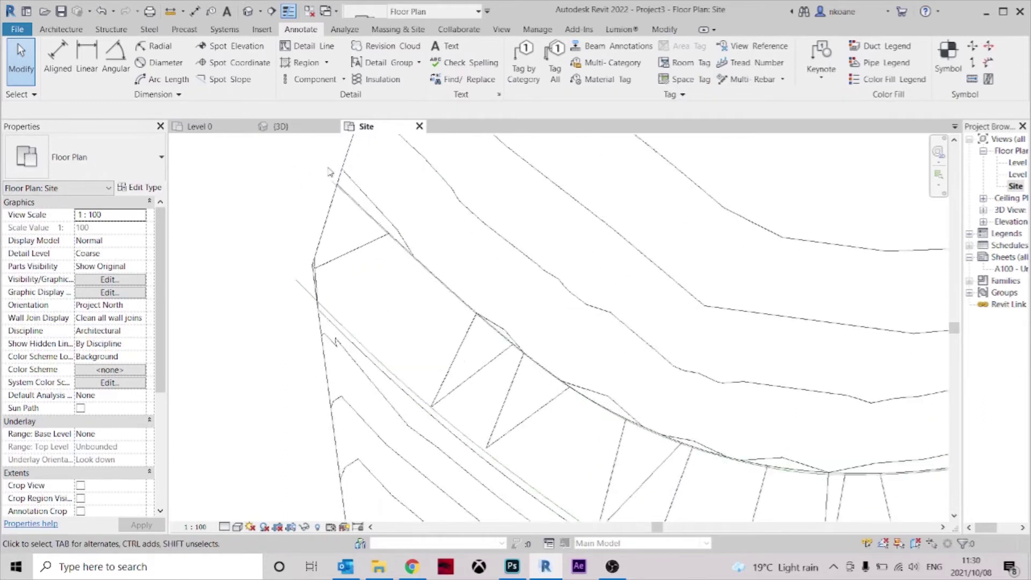
{"action": "scroll", "coordinate": [329, 172], "scroll_direction": "up", "scroll_amount": 2}
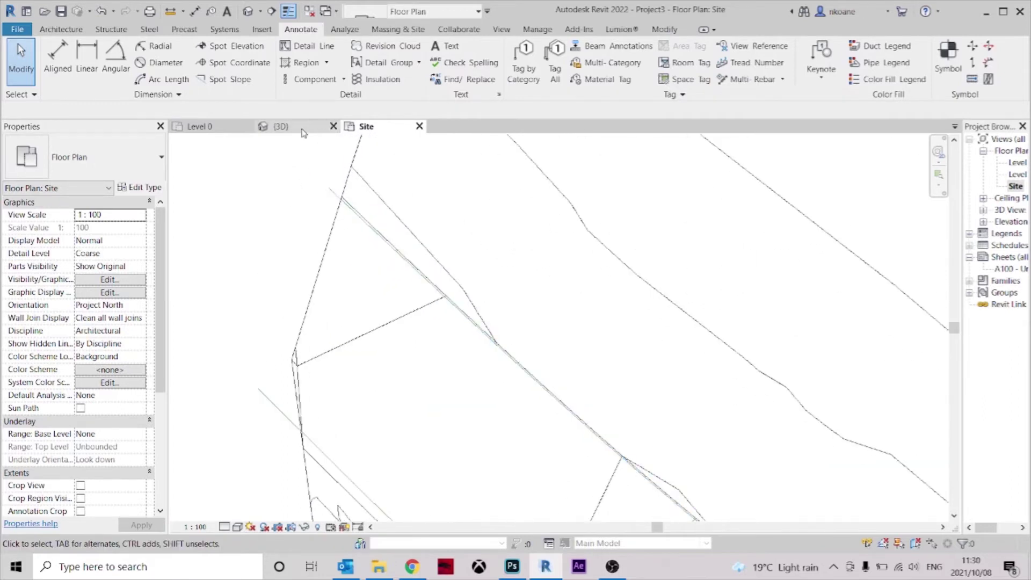
{"action": "scroll", "coordinate": [331, 203], "scroll_direction": "down", "scroll_amount": 2}
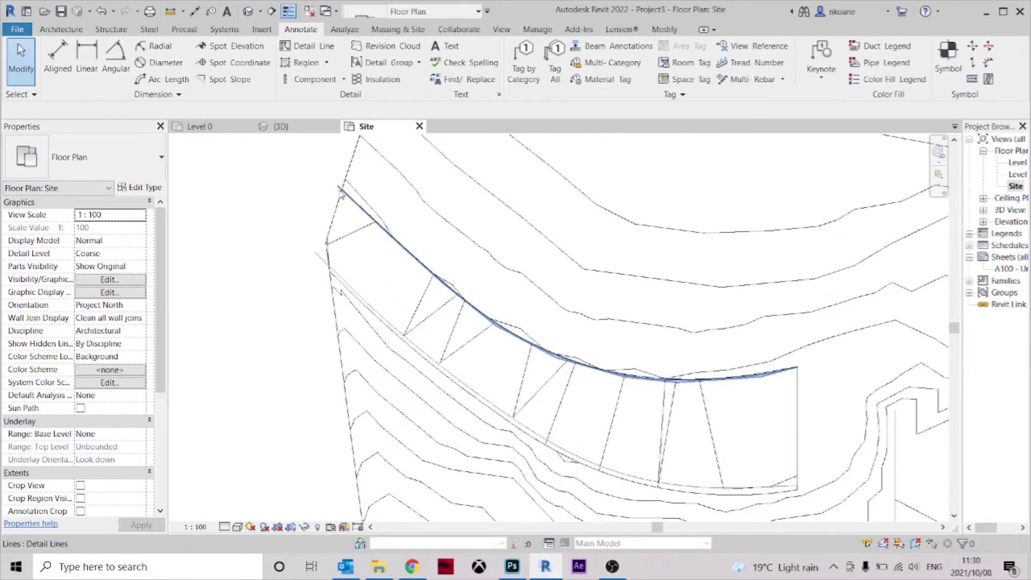
{"action": "key", "text": "Tab"}
{"action": "left_click", "coordinate": [342, 195]}
{"action": "left_click", "coordinate": [282, 126]}
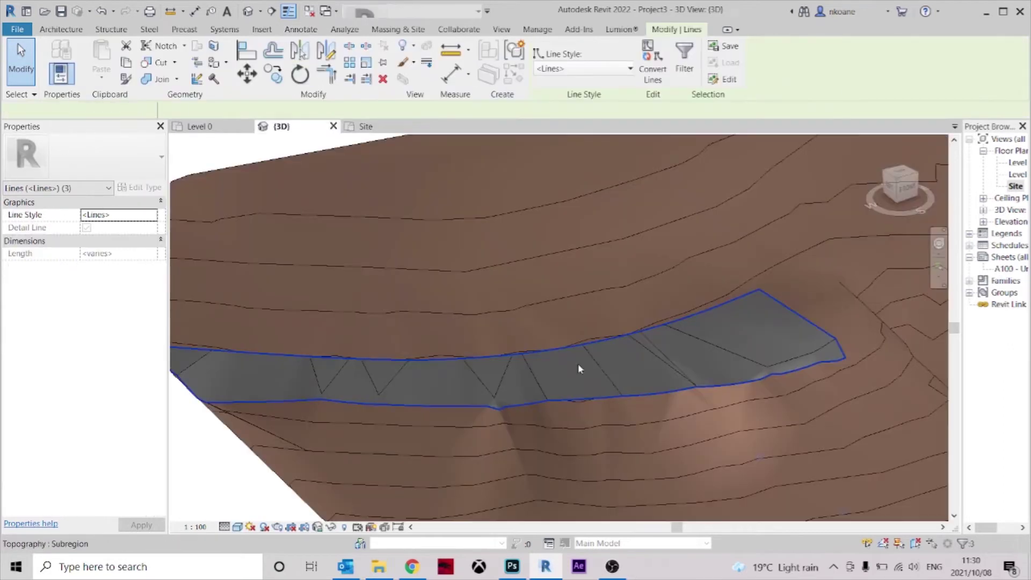
{"action": "middle_click_drag", "start_coordinate": [579, 369], "coordinate": [525, 363], "text": "shift"}
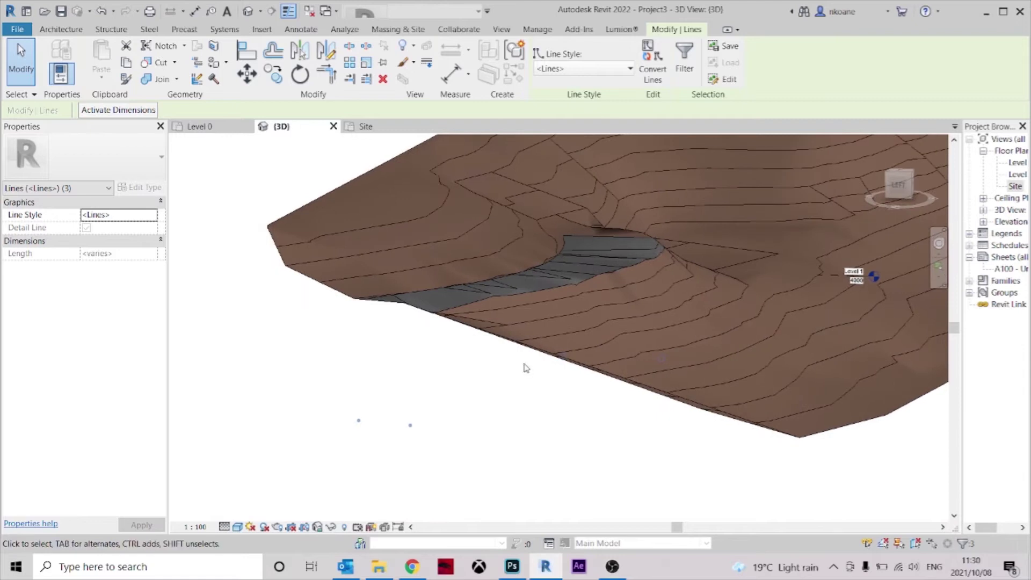
{"action": "scroll", "coordinate": [525, 364], "scroll_direction": "up", "scroll_amount": 3}
{"action": "left_click", "coordinate": [651, 67]}
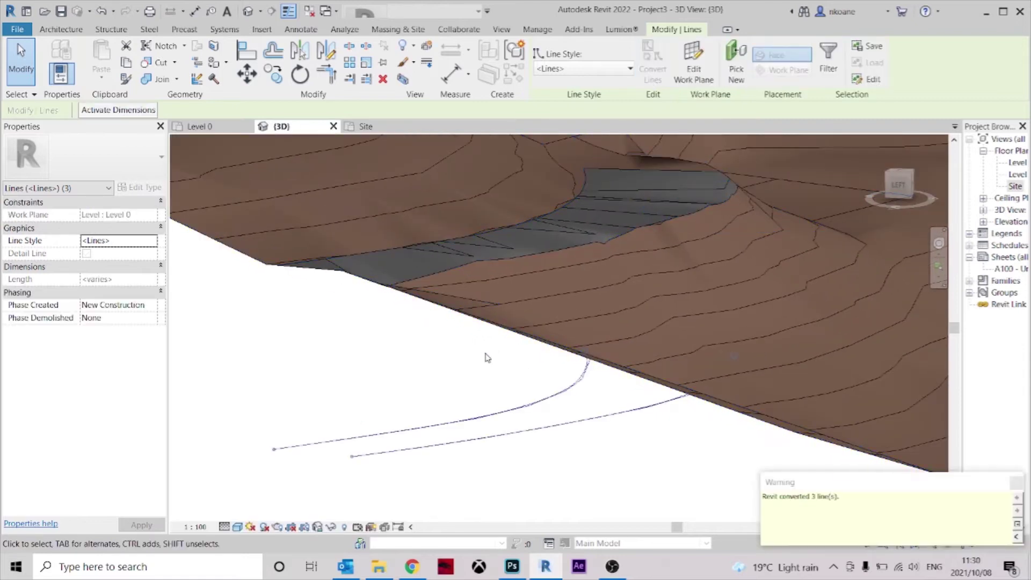
Split the terrain surface in the 3D view using the connected chain of model lines outlining the road
{"action": "left_click", "coordinate": [462, 379]}
{"action": "mouse_move", "coordinate": [462, 379]}
{"action": "middle_mouse_down", "text": "shift"}
{"action": "mouse_move", "coordinate": [474, 368]}
{"action": "mouse_move", "coordinate": [591, 384]}
{"action": "mouse_move", "coordinate": [576, 448]}
{"action": "middle_mouse_up", "text": "shift"}
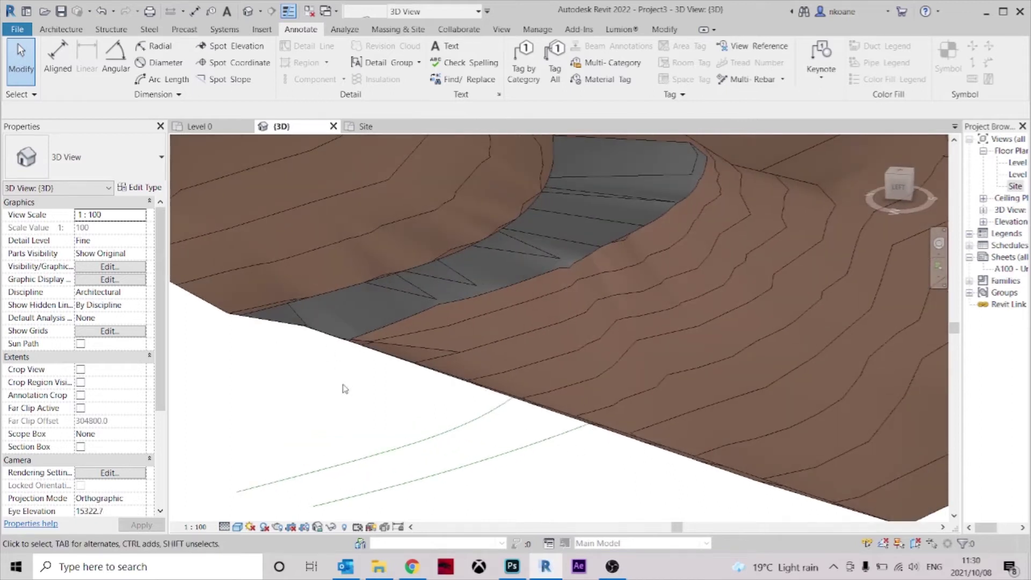
{"action": "middle_click_drag", "start_coordinate": [345, 389], "coordinate": [450, 313], "text": "shift"}
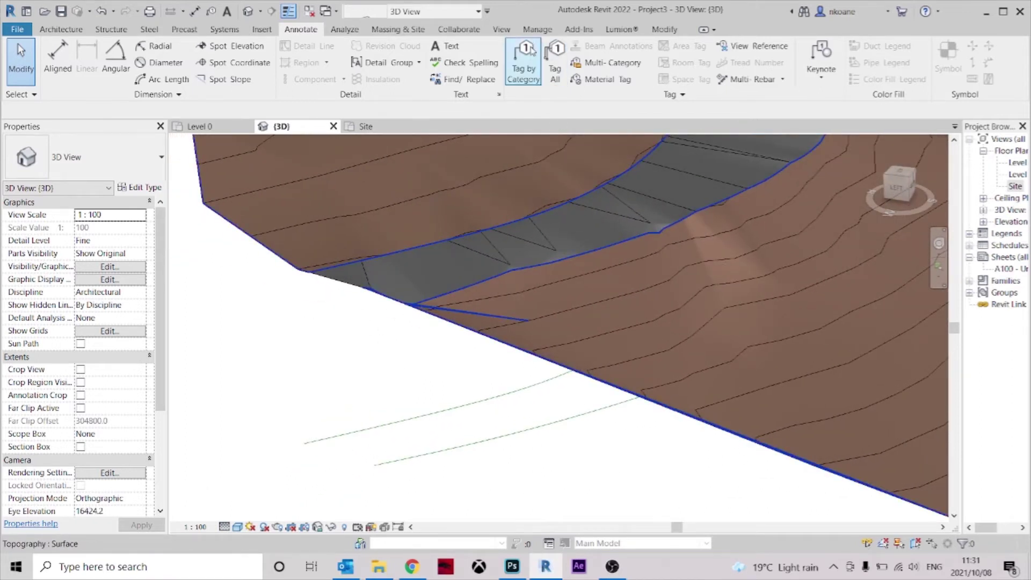
{"action": "left_click", "coordinate": [398, 29]}
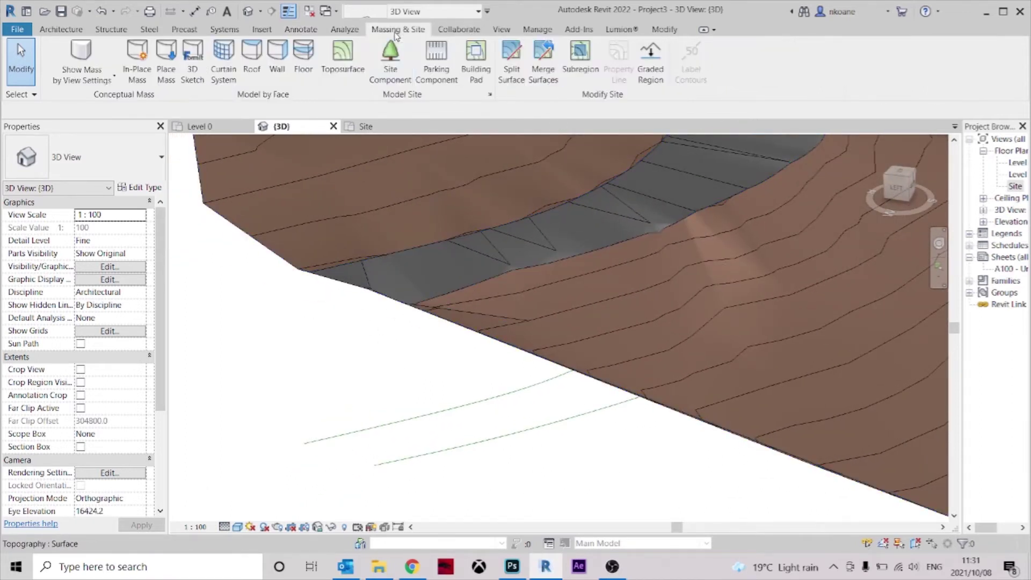
{"action": "left_click", "coordinate": [512, 57]}
{"action": "left_click", "coordinate": [446, 317]}
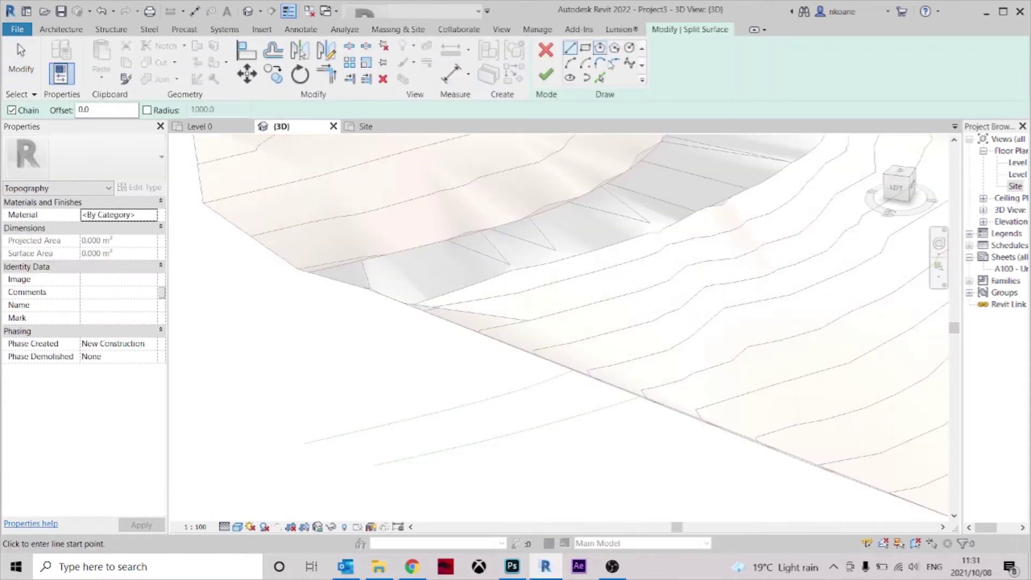
{"action": "left_click", "coordinate": [600, 79]}
{"action": "key", "text": "Tab"}
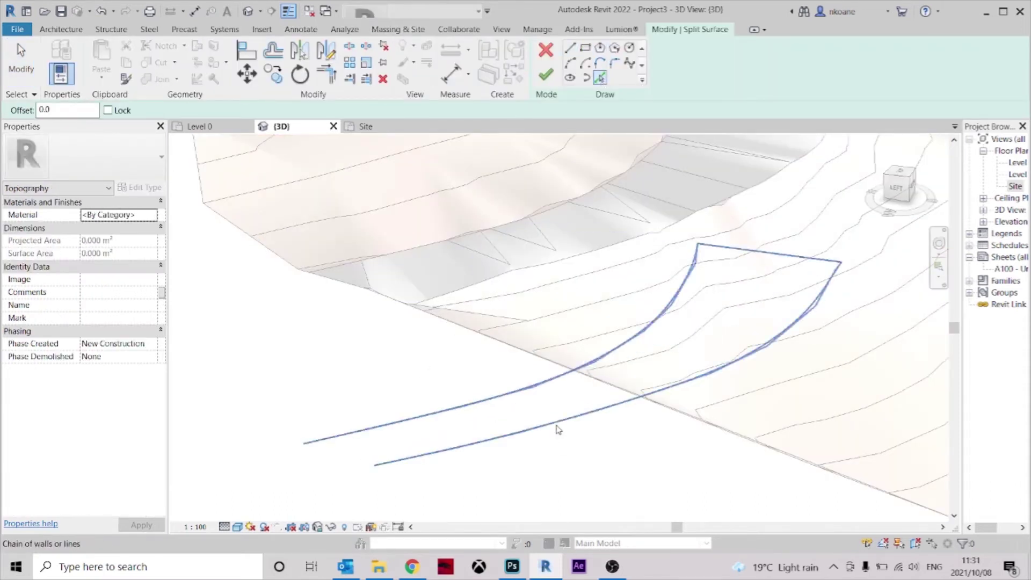
{"action": "left_click", "coordinate": [557, 429]}
{"action": "key", "text": "Escape"}
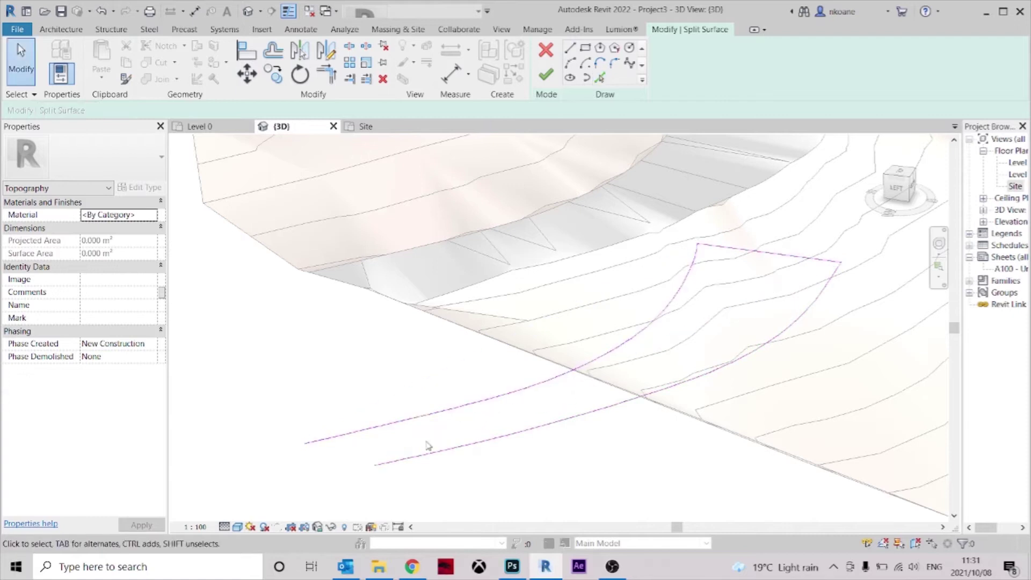
{"action": "left_click", "coordinate": [546, 76]}
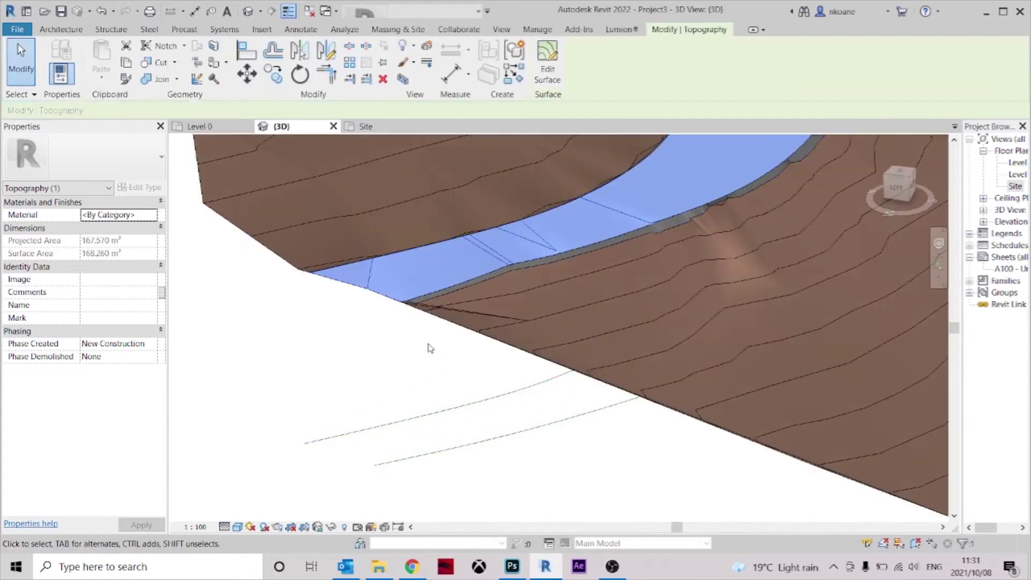
{"action": "key", "text": "Escape"}
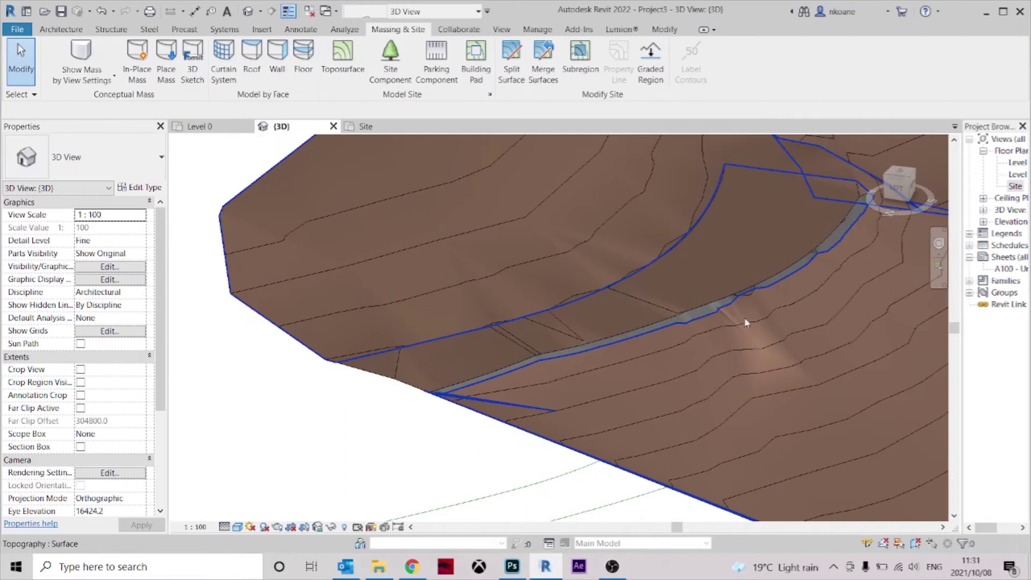
Delete the leftover ROAD SURFACE subregion strip along the road's outer edge in the 3D view
{"action": "middle_click_drag", "start_coordinate": [748, 322], "coordinate": [639, 371], "text": "shift"}
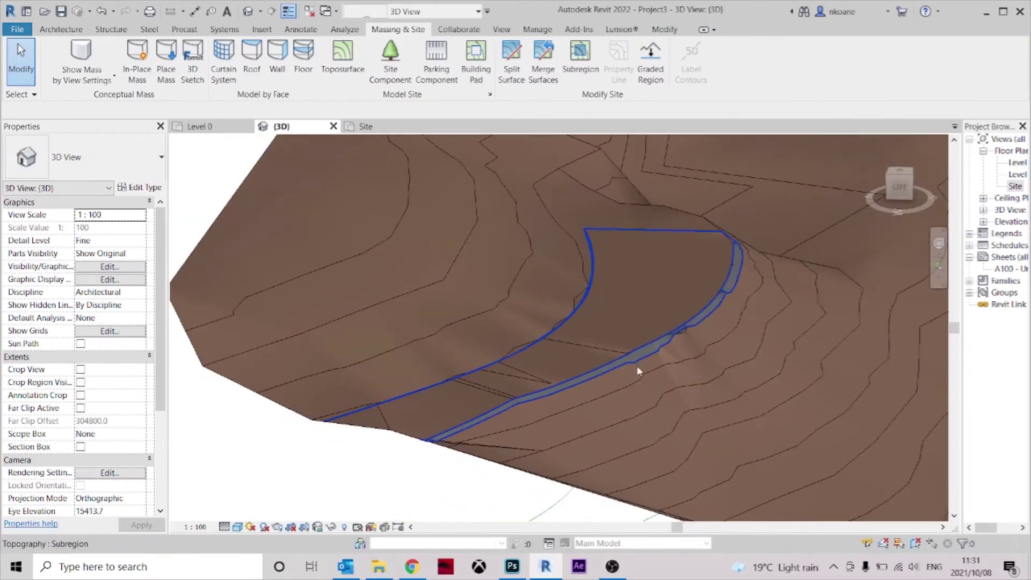
{"action": "left_click", "coordinate": [639, 365]}
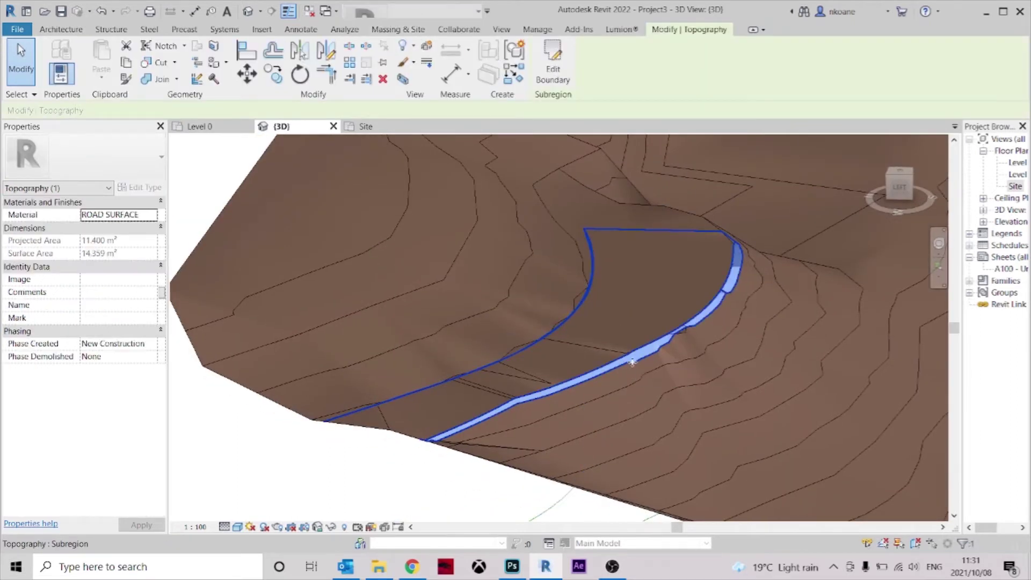
{"action": "left_click", "coordinate": [382, 80]}
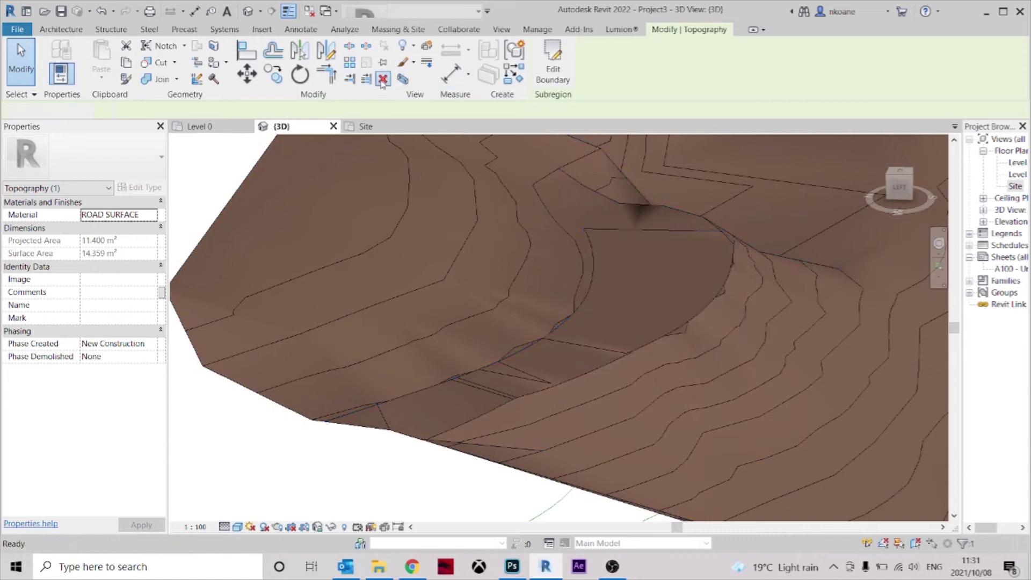
{"action": "middle_click_drag", "start_coordinate": [668, 462], "coordinate": [630, 369], "text": "shift"}
{"action": "scroll", "coordinate": [469, 394], "scroll_direction": "up", "scroll_amount": 2}
{"action": "middle_click_drag", "start_coordinate": [469, 394], "coordinate": [470, 332]}
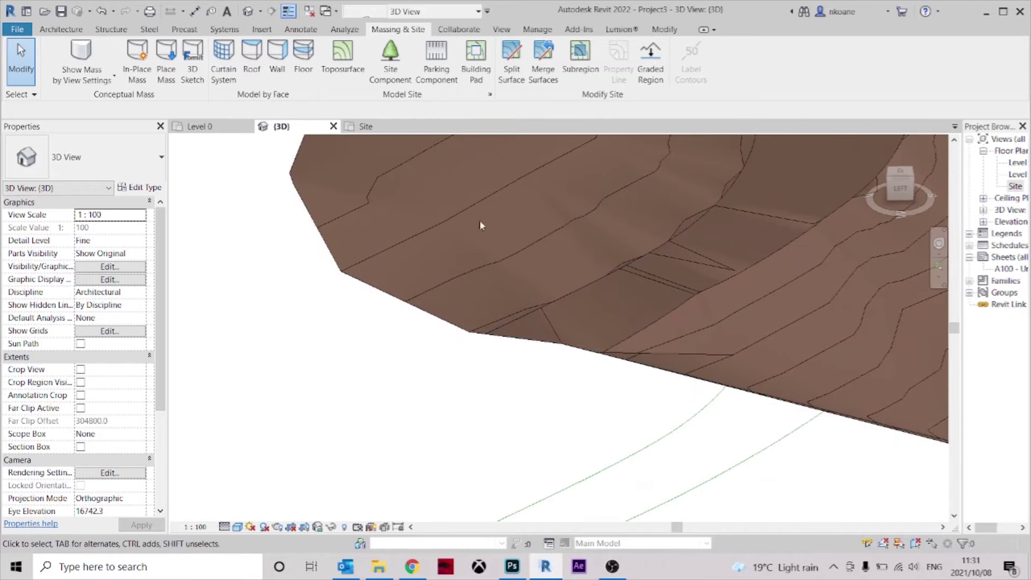
{"action": "left_click", "coordinate": [541, 60]}
{"action": "left_click", "coordinate": [467, 334]}
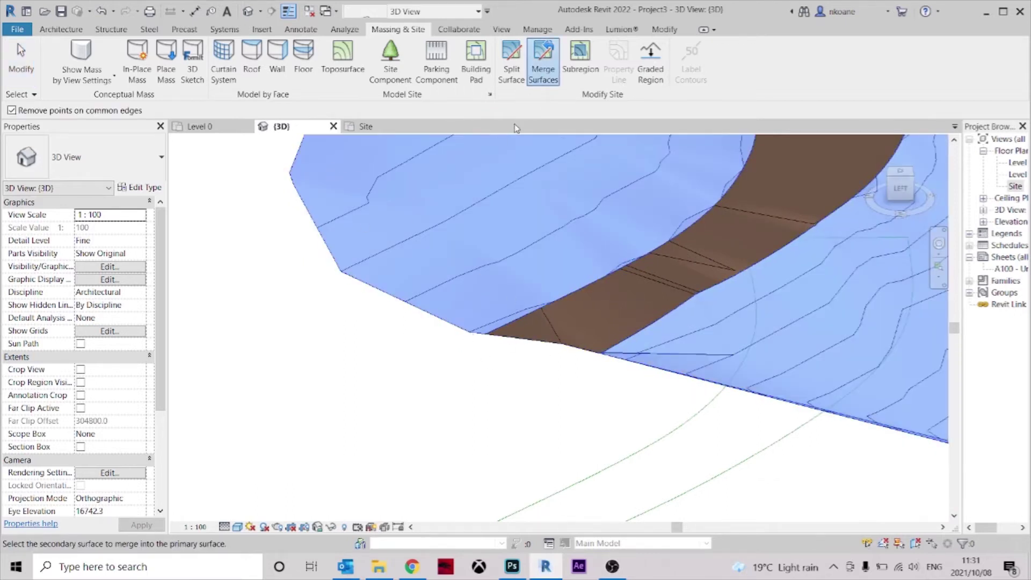
{"action": "key", "text": "Escape"}
Start splitting the surrounding terrain surface and, in the Site plan, pick the road's upper curve with a 90 outward offset
{"action": "left_click", "coordinate": [511, 59]}
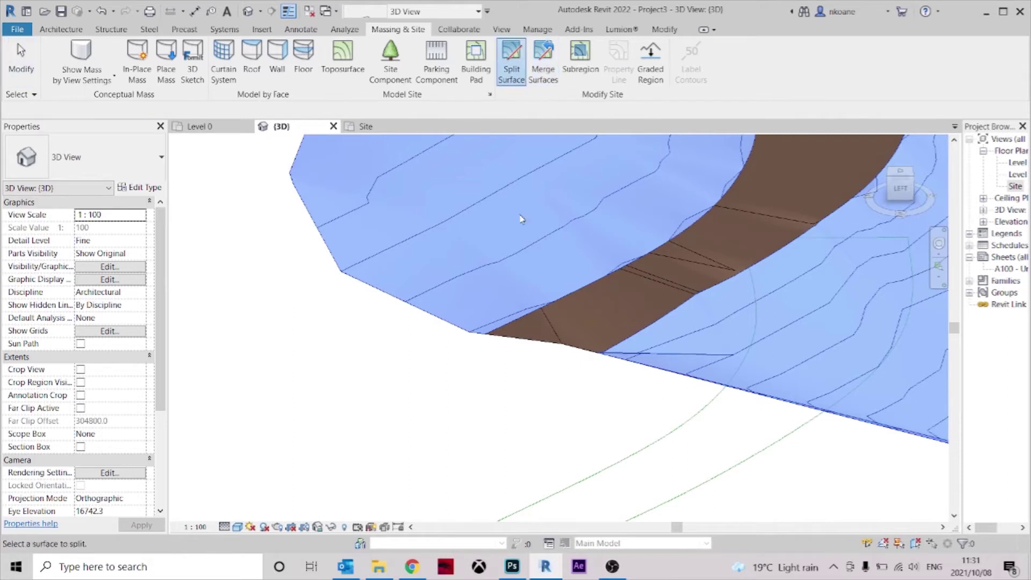
{"action": "left_click", "coordinate": [465, 330]}
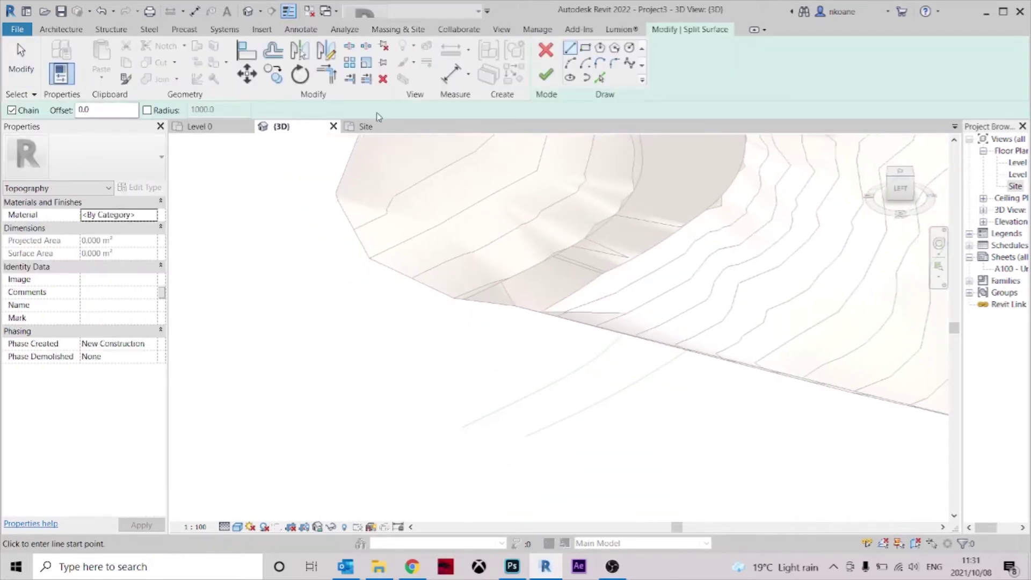
{"action": "left_click", "coordinate": [379, 126]}
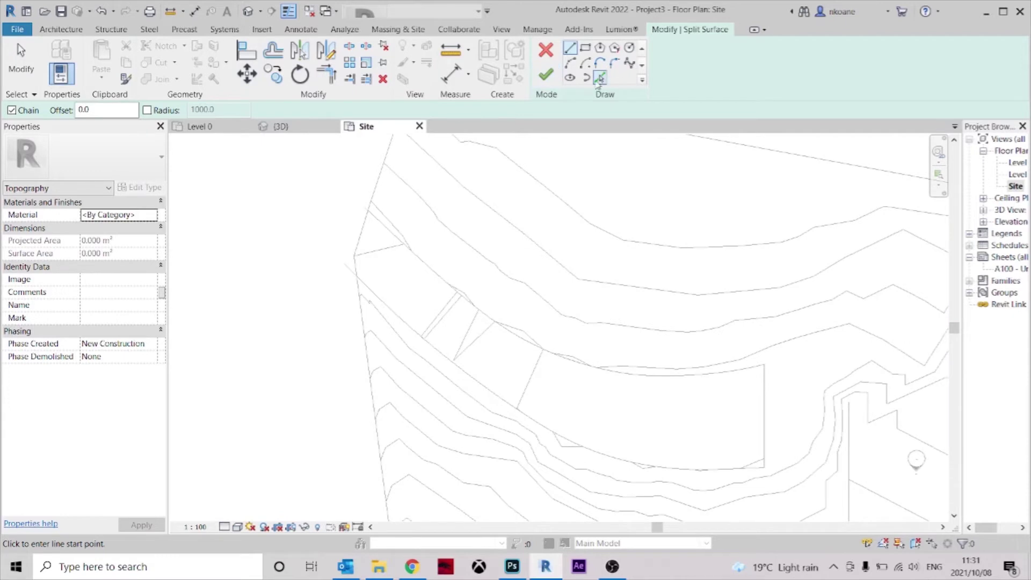
{"action": "scroll", "coordinate": [757, 386], "scroll_direction": "up", "scroll_amount": 4}
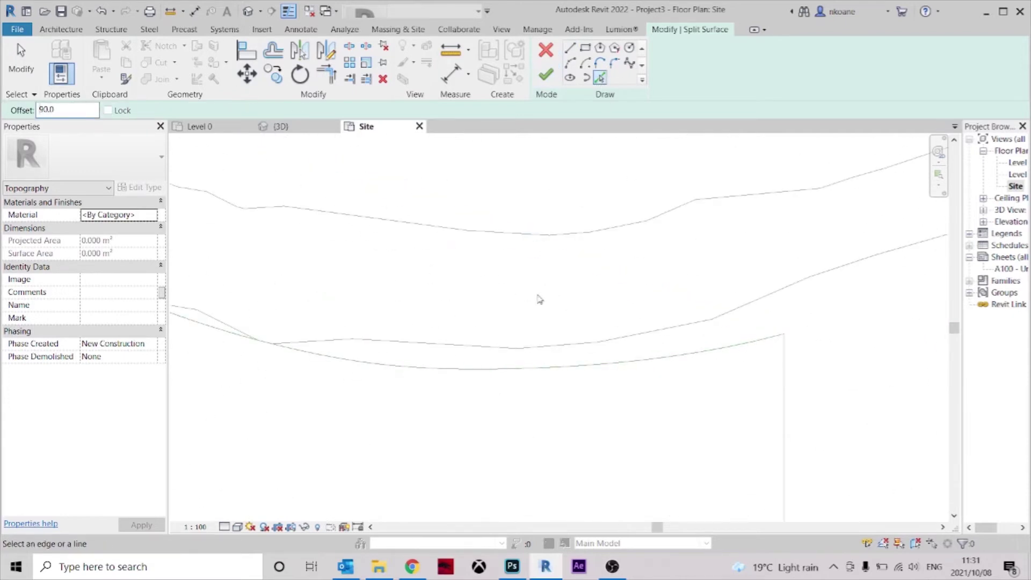
{"action": "middle_click_drag", "start_coordinate": [759, 386], "coordinate": [739, 370]}
{"action": "scroll", "coordinate": [743, 344], "scroll_direction": "up", "scroll_amount": 2}
{"action": "scroll", "coordinate": [741, 311], "scroll_direction": "up", "scroll_amount": 2}
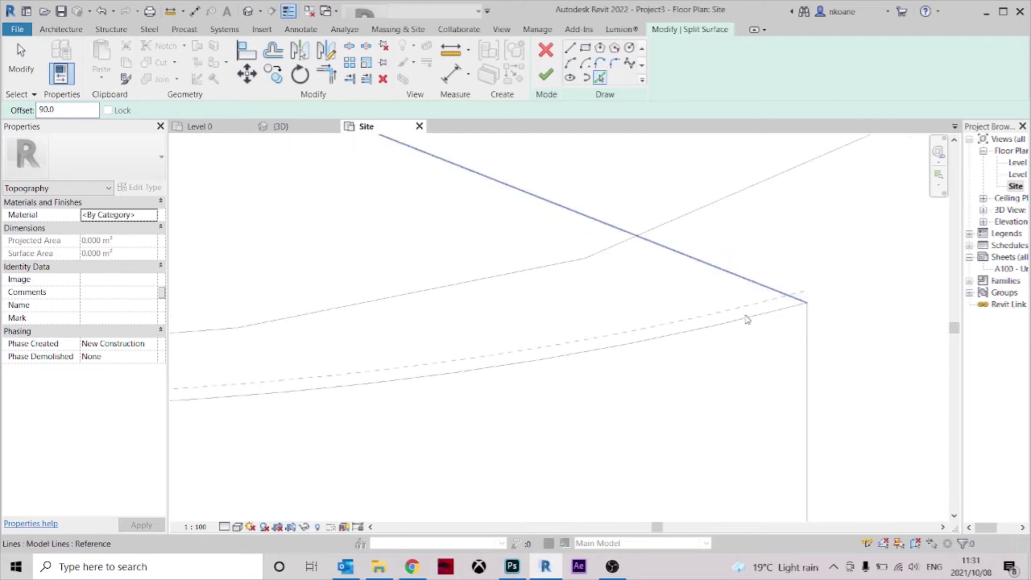
{"action": "left_click", "coordinate": [749, 320]}
{"action": "scroll", "coordinate": [775, 337], "scroll_direction": "up", "scroll_amount": 2}
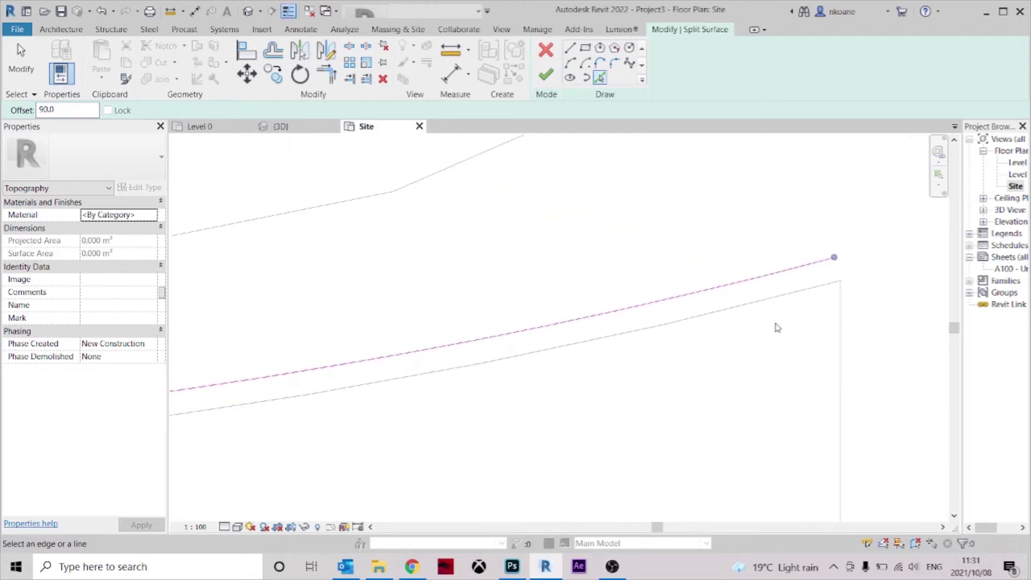
{"action": "left_click", "coordinate": [569, 48]}
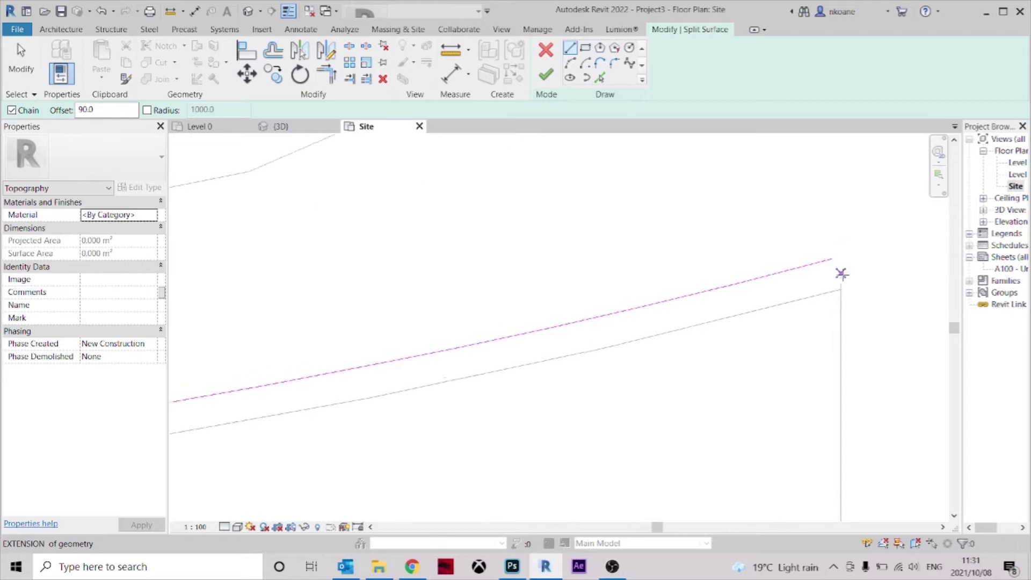
{"action": "scroll", "coordinate": [841, 290], "scroll_direction": "up", "scroll_amount": 2}
{"action": "scroll", "coordinate": [847, 231], "scroll_direction": "up", "scroll_amount": 1}
{"action": "key", "text": "Escape"}
{"action": "key", "text": "Escape"}
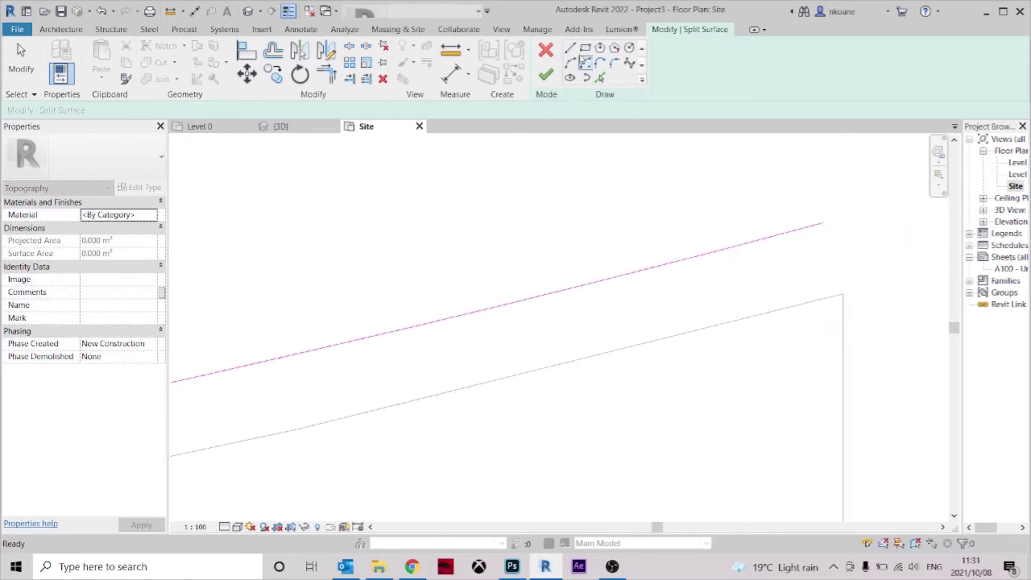
Draw a short vertical split line with zero offset along the road's straight end, crossing its upper corner
{"action": "left_click", "coordinate": [569, 48]}
{"action": "left_click", "coordinate": [843, 325]}
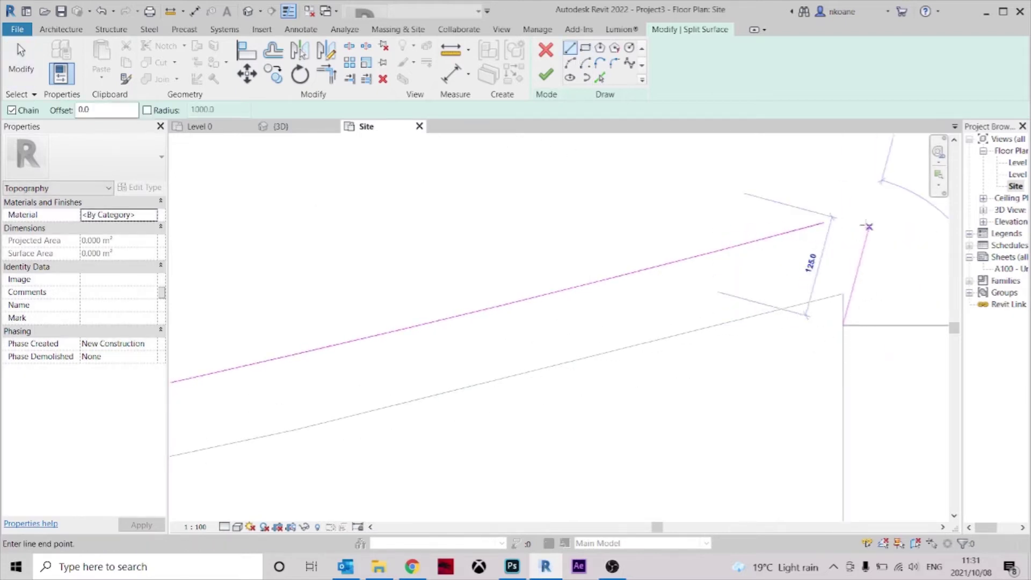
{"action": "left_click", "coordinate": [842, 211]}
{"action": "key", "text": "Escape"}
Join the offset curve's end to the vertical line with a short segment, finish the surface split and return to the 3D view
{"action": "scroll", "coordinate": [823, 222], "scroll_direction": "up", "scroll_amount": 4}
{"action": "left_click", "coordinate": [822, 222]}
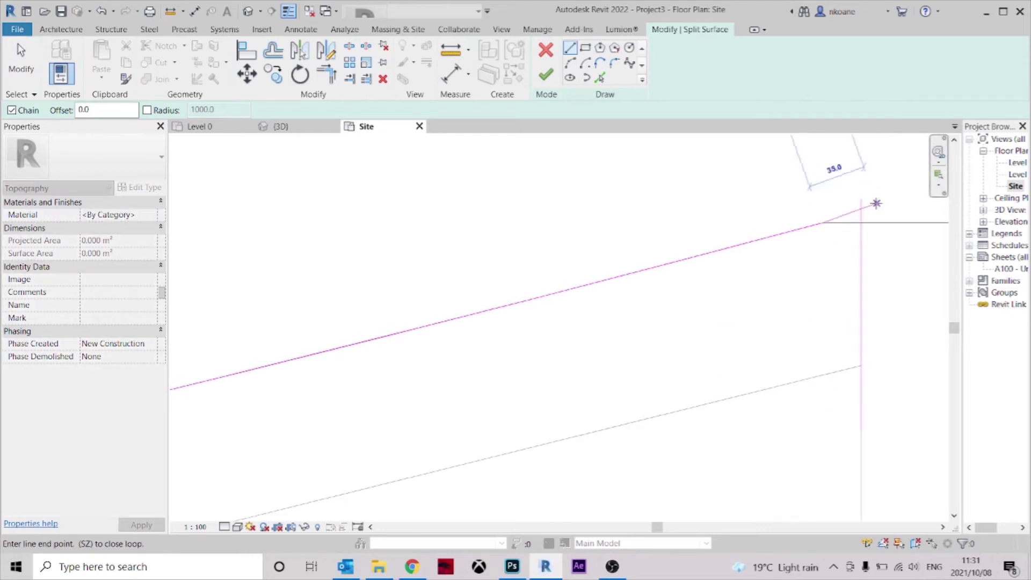
{"action": "left_click", "coordinate": [861, 212]}
{"action": "key", "text": "Escape"}
{"action": "key", "text": "Escape"}
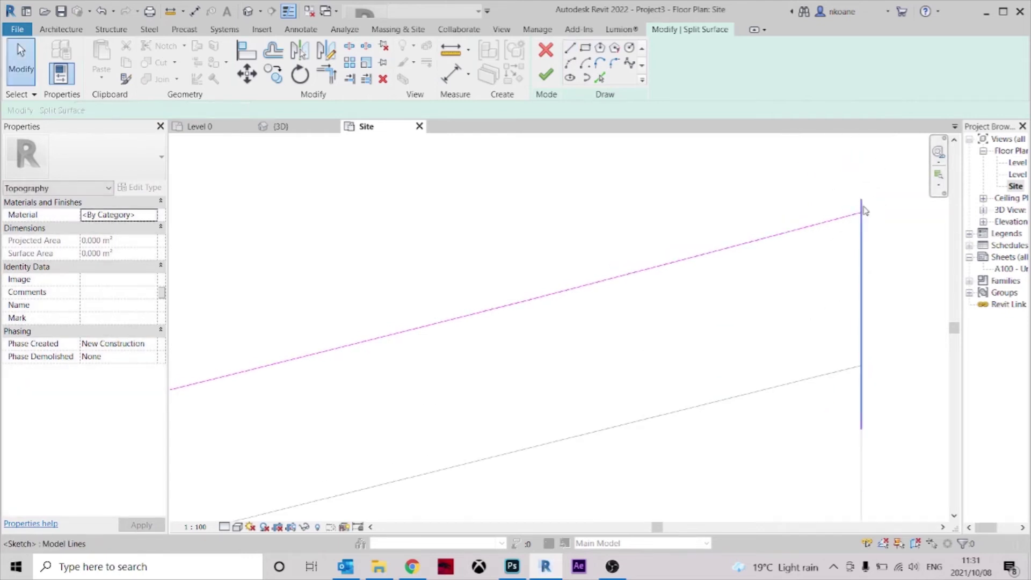
{"action": "scroll", "coordinate": [882, 274], "scroll_direction": "down", "scroll_amount": 5}
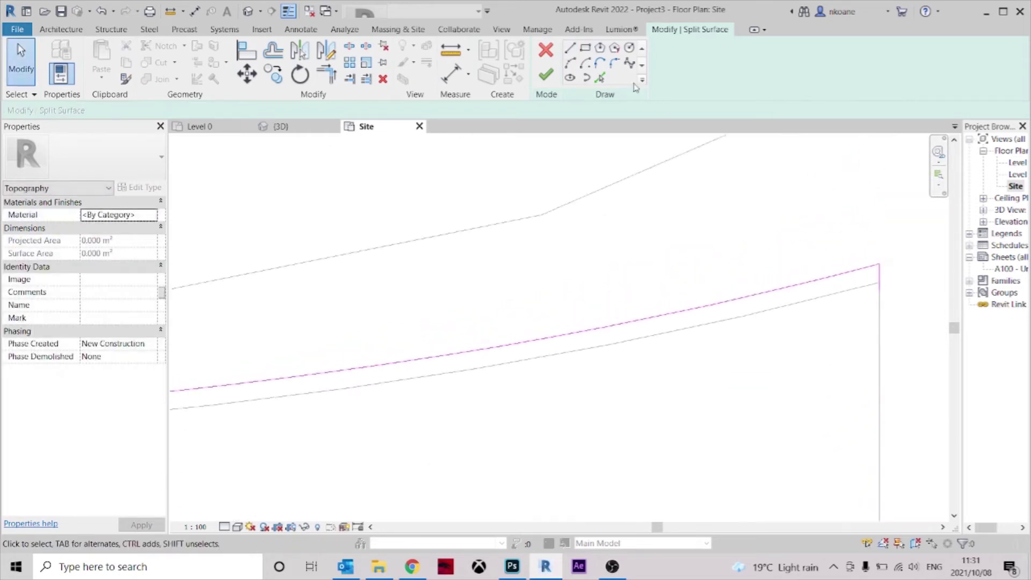
{"action": "left_click", "coordinate": [548, 77]}
{"action": "key", "text": "ctrl+Tab"}
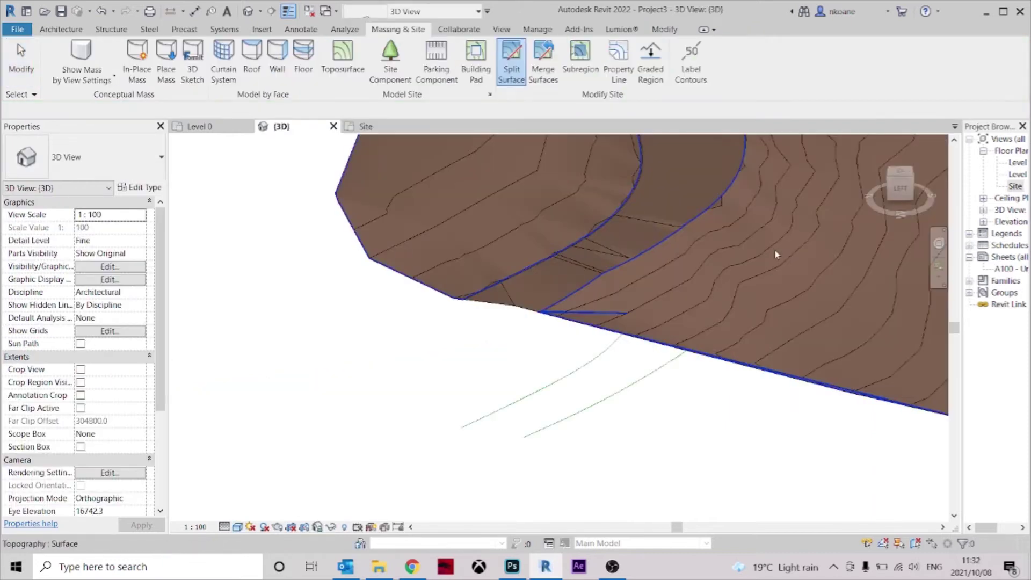
{"action": "scroll", "coordinate": [660, 271], "scroll_direction": "down", "scroll_amount": 1}
{"action": "scroll", "coordinate": [463, 286], "scroll_direction": "up", "scroll_amount": 7}
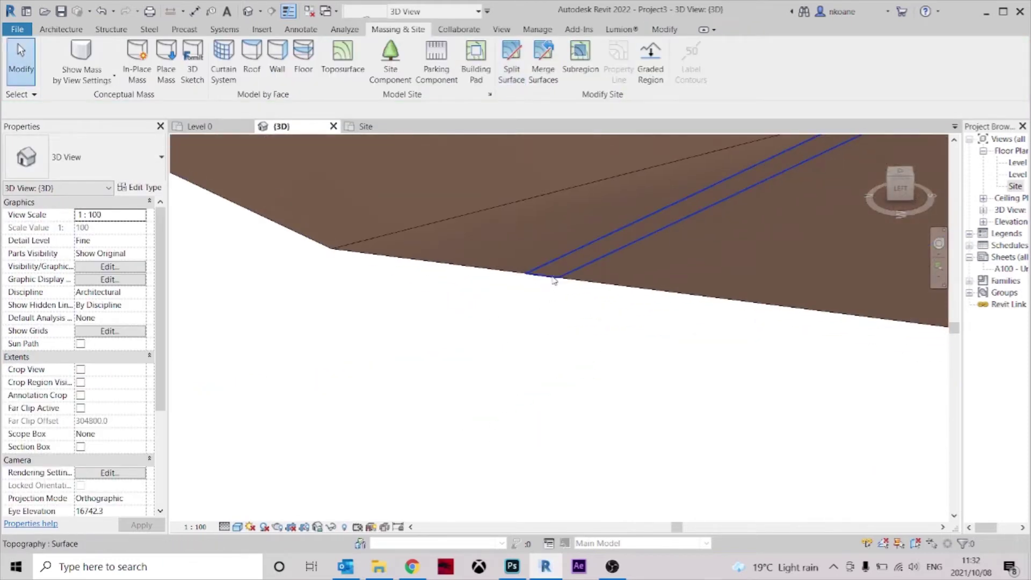
{"action": "left_click", "coordinate": [556, 285]}
{"action": "scroll", "coordinate": [510, 327], "scroll_direction": "down", "scroll_amount": 2}
{"action": "middle_click_drag", "start_coordinate": [472, 371], "coordinate": [501, 383]}
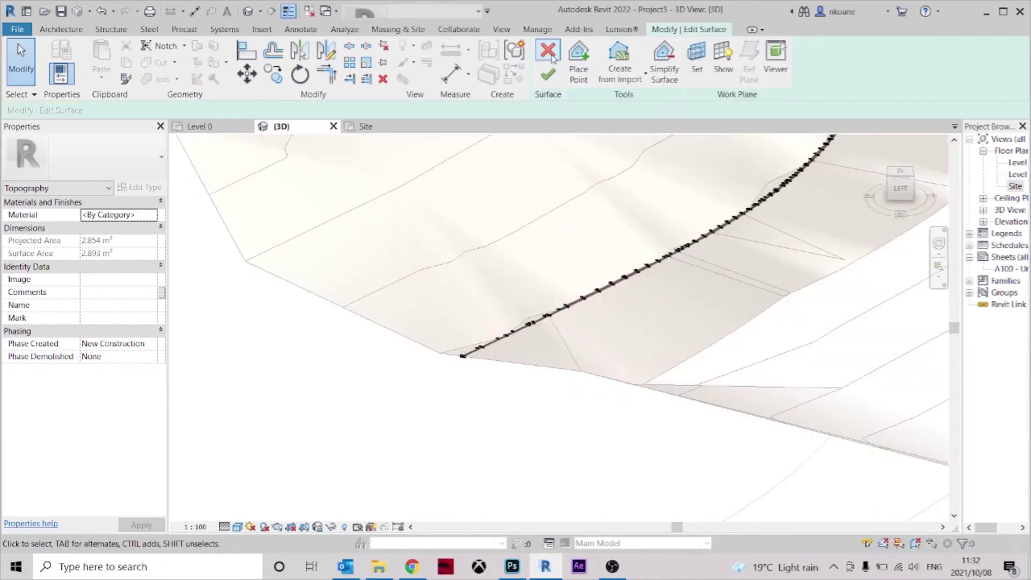
{"action": "left_click", "coordinate": [550, 56]}
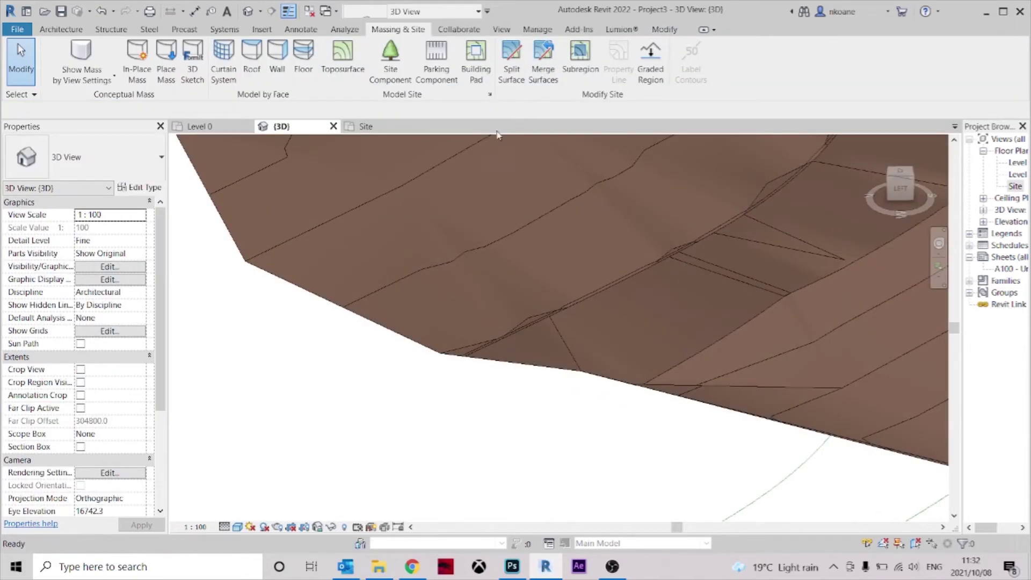
Start splitting the terrain surface again and, in the Site plan, pick the road's lower curve with a 90 outward offset
{"action": "left_click", "coordinate": [511, 69]}
{"action": "left_click", "coordinate": [682, 400]}
{"action": "left_click", "coordinate": [403, 127]}
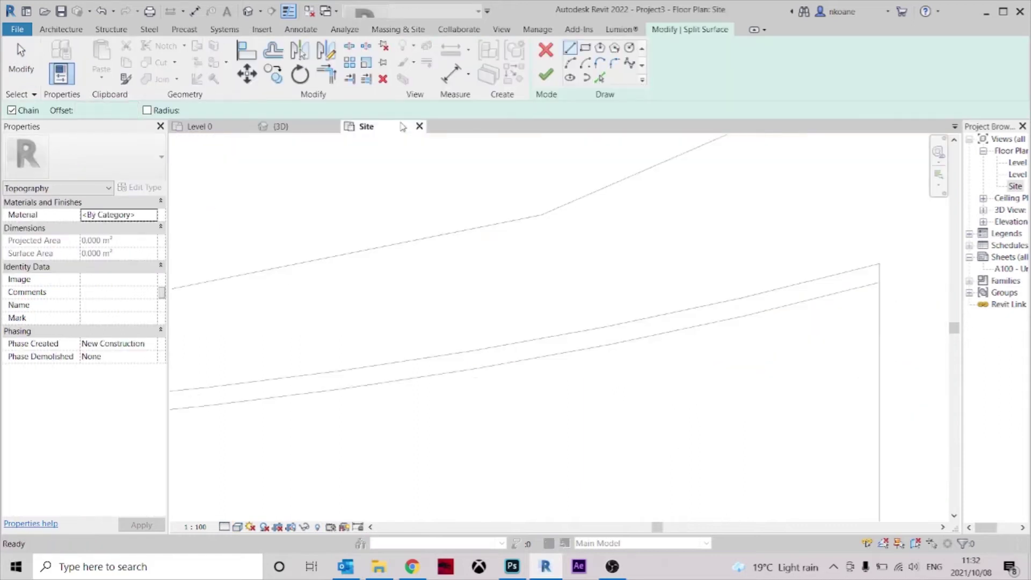
{"action": "scroll", "coordinate": [809, 294], "scroll_direction": "down", "scroll_amount": 5}
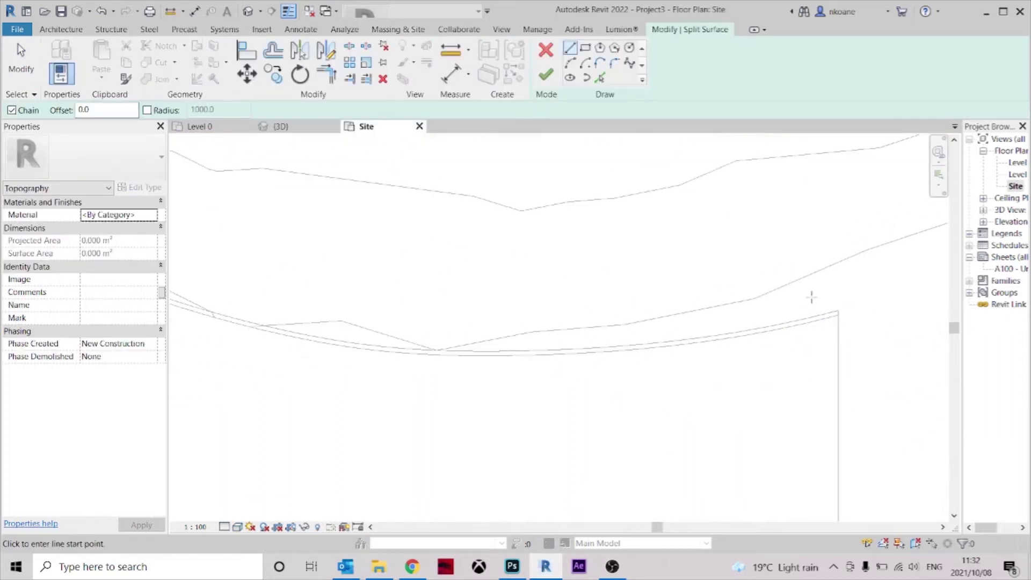
{"action": "left_click", "coordinate": [600, 79]}
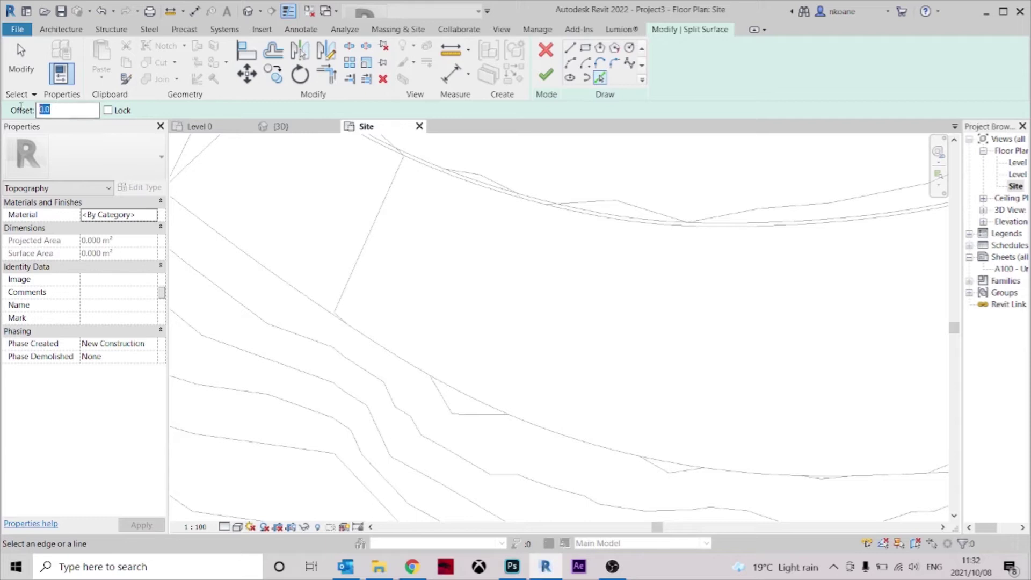
{"action": "scroll", "coordinate": [690, 408], "scroll_direction": "down", "scroll_amount": 2}
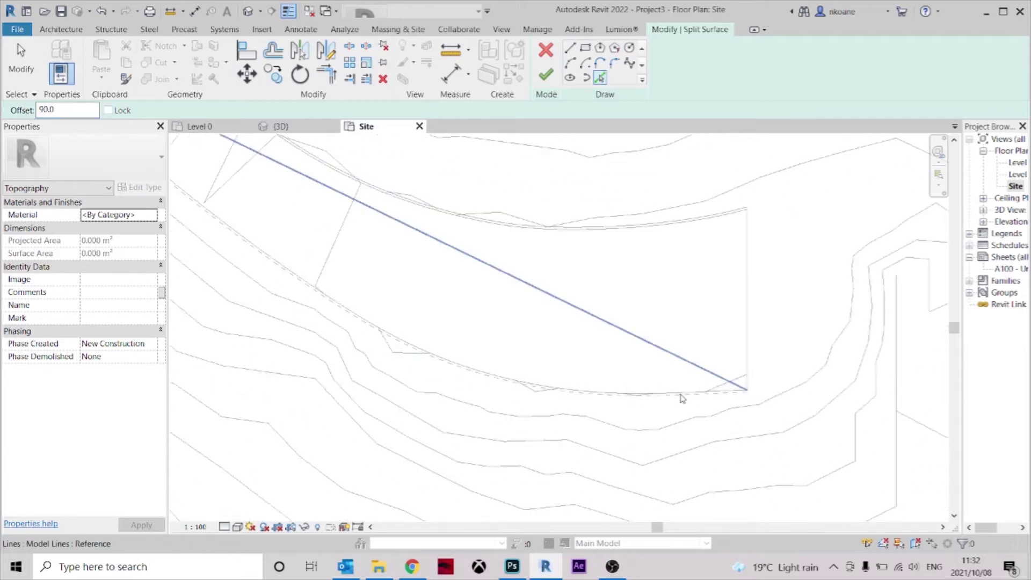
{"action": "scroll", "coordinate": [719, 396], "scroll_direction": "up", "scroll_amount": 3}
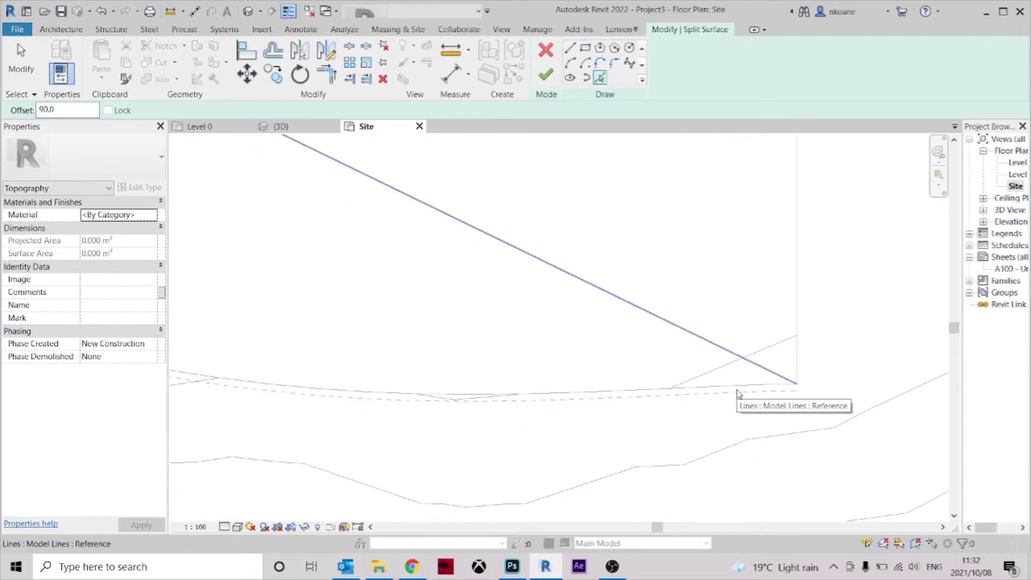
{"action": "left_click", "coordinate": [737, 393]}
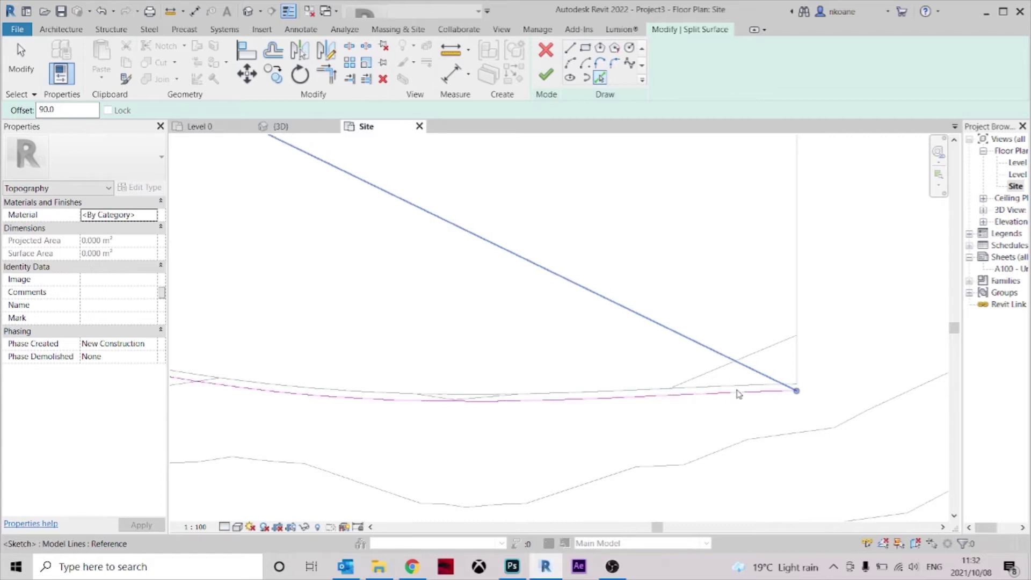
Close the lower offset curve with a vertical zero-offset line to the road's corner, finish the surface split and return to the 3D view
{"action": "left_click", "coordinate": [568, 48]}
{"action": "scroll", "coordinate": [799, 396], "scroll_direction": "up", "scroll_amount": 3}
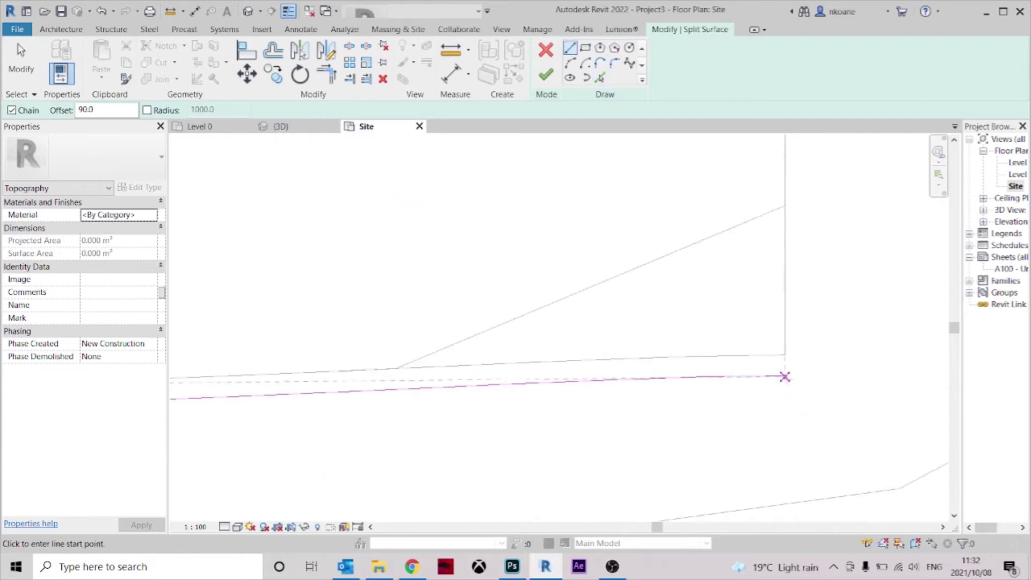
{"action": "scroll", "coordinate": [795, 375], "scroll_direction": "up", "scroll_amount": 3}
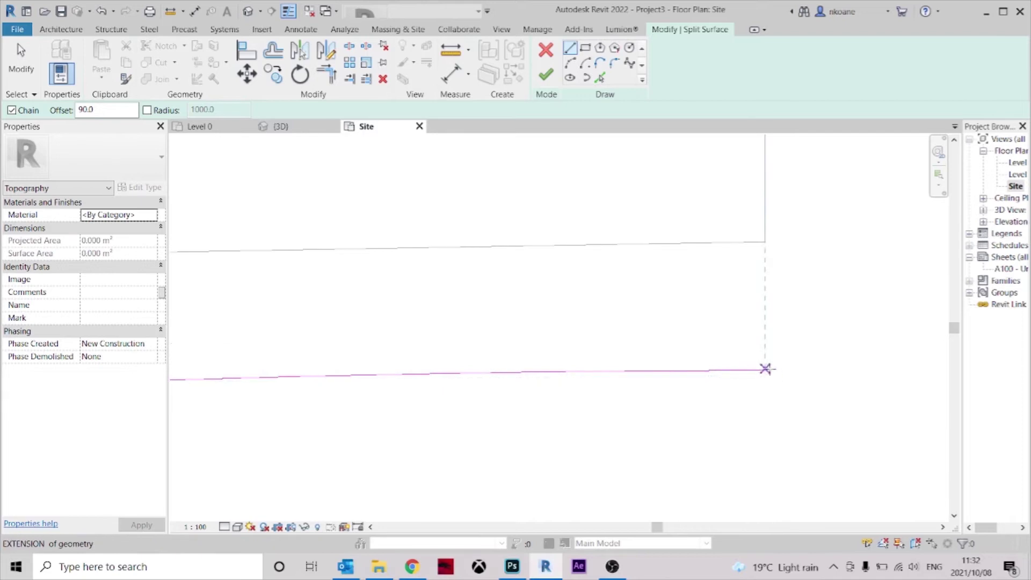
{"action": "left_click", "coordinate": [765, 242]}
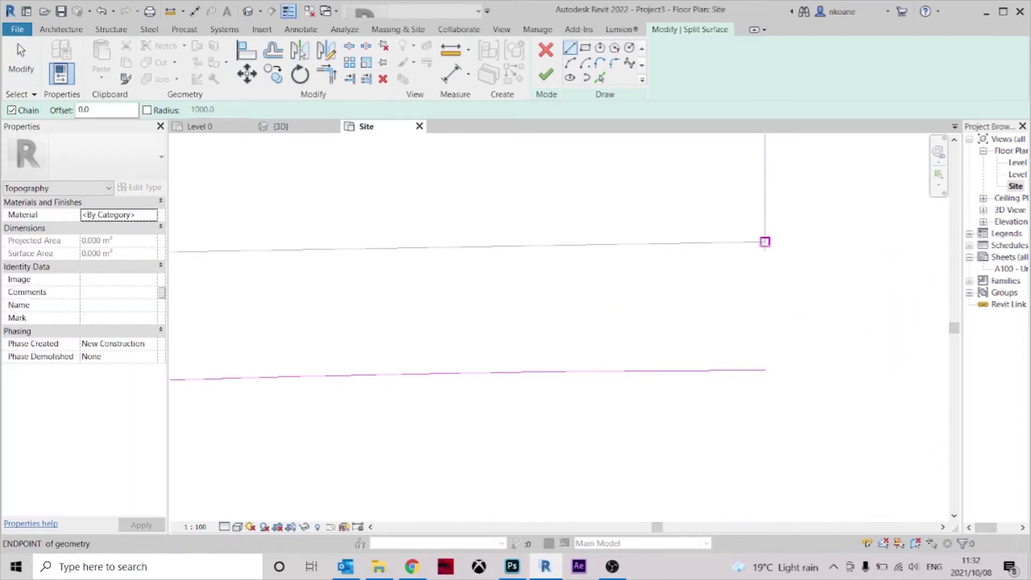
{"action": "left_click", "coordinate": [764, 242]}
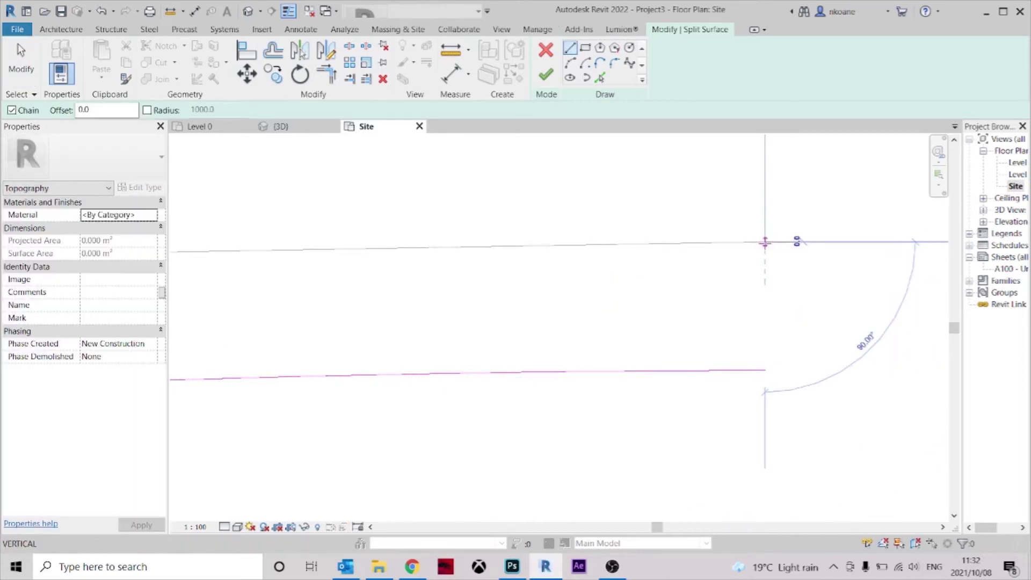
{"action": "left_click", "coordinate": [764, 369]}
{"action": "key", "text": "Escape"}
{"action": "key", "text": "Escape"}
{"action": "left_click", "coordinate": [546, 75]}
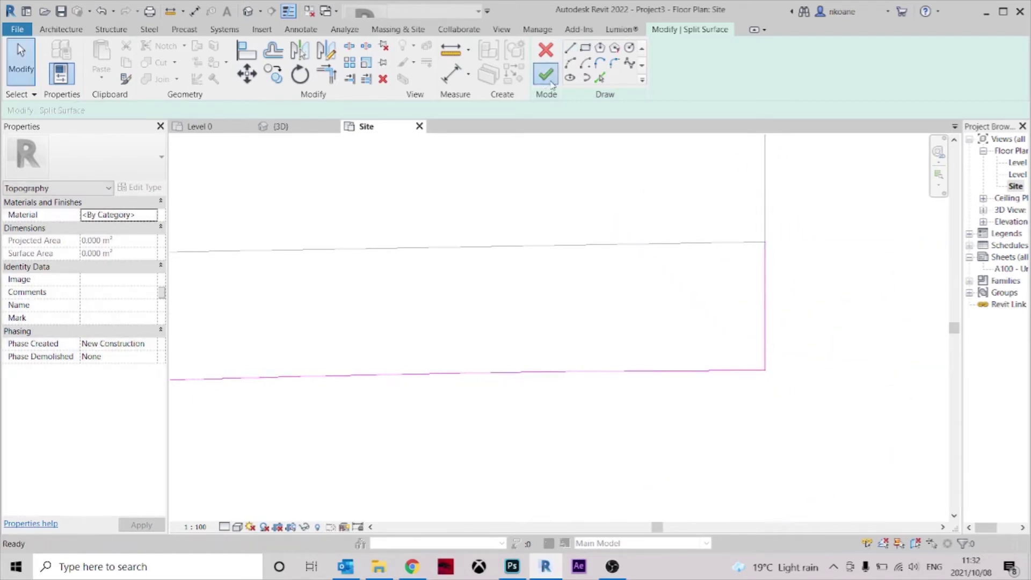
{"action": "key", "text": "q"}
Select the two narrow kerb strips along both curved edges of the road together
{"action": "scroll", "coordinate": [656, 378], "scroll_direction": "up", "scroll_amount": 5}
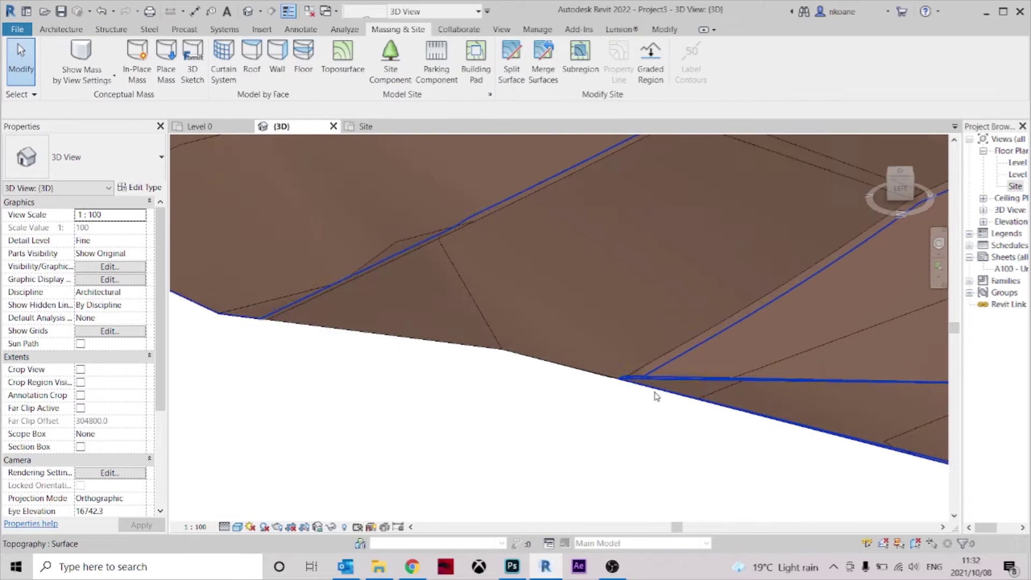
{"action": "scroll", "coordinate": [645, 367], "scroll_direction": "up", "scroll_amount": 4}
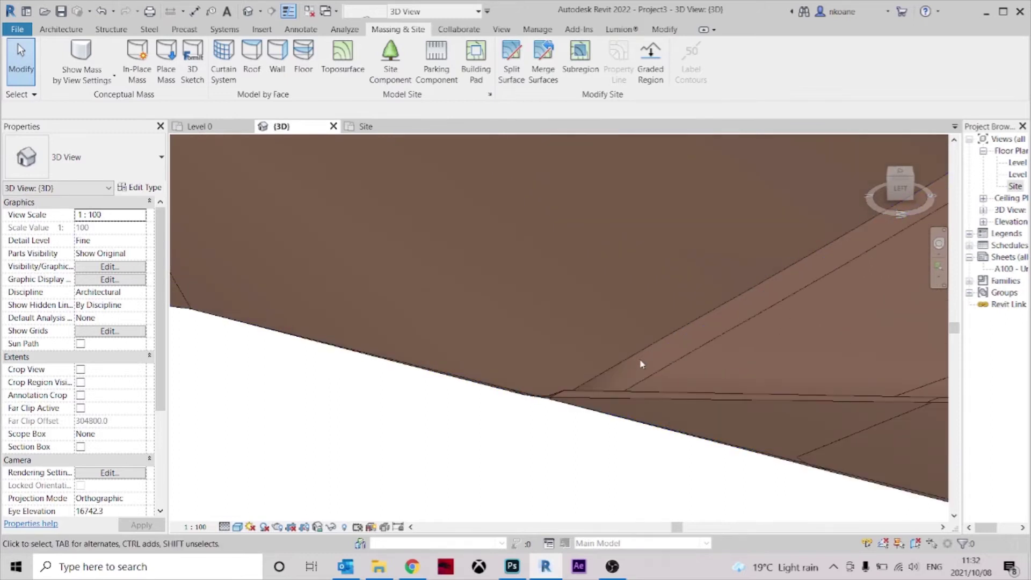
{"action": "left_click", "coordinate": [647, 349]}
{"action": "scroll", "coordinate": [746, 425], "scroll_direction": "down", "scroll_amount": 4}
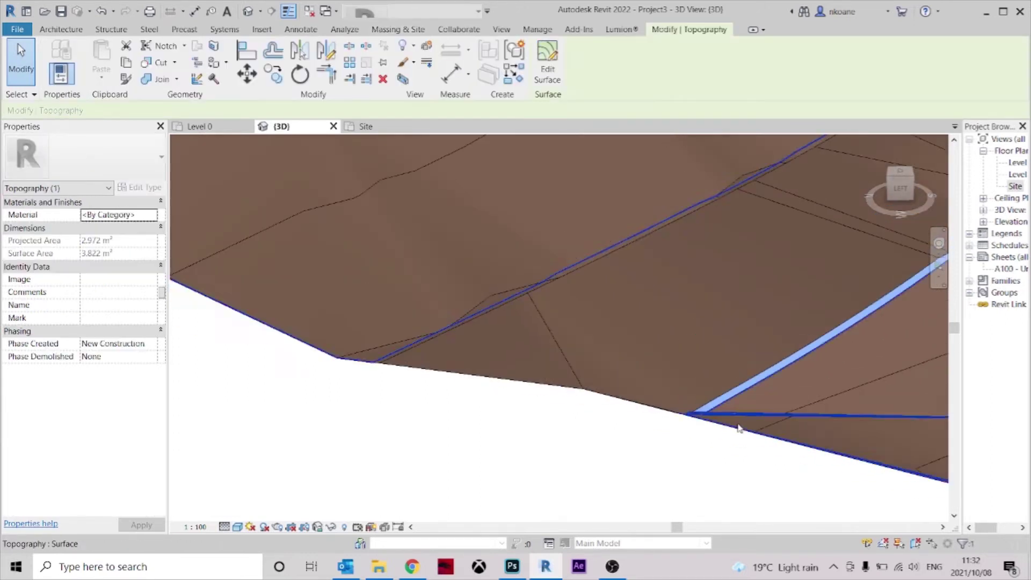
{"action": "scroll", "coordinate": [376, 368], "scroll_direction": "up", "scroll_amount": 3}
{"action": "left_click", "coordinate": [390, 352], "text": "ctrl"}
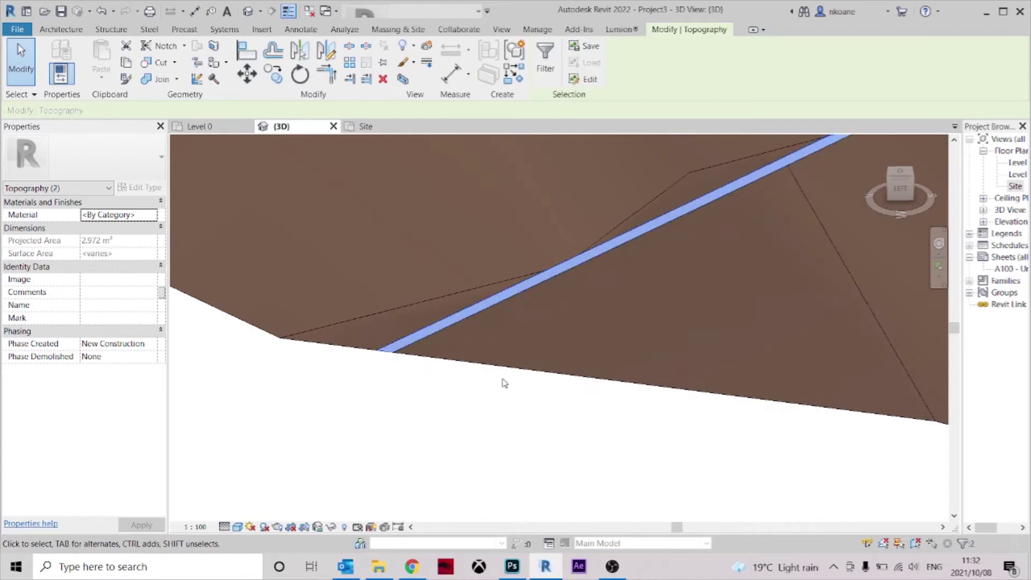
Move both selected kerb strips vertically upward in the left-side orientation of the 3D view, and clear the selection
{"action": "left_click", "coordinate": [899, 190]}
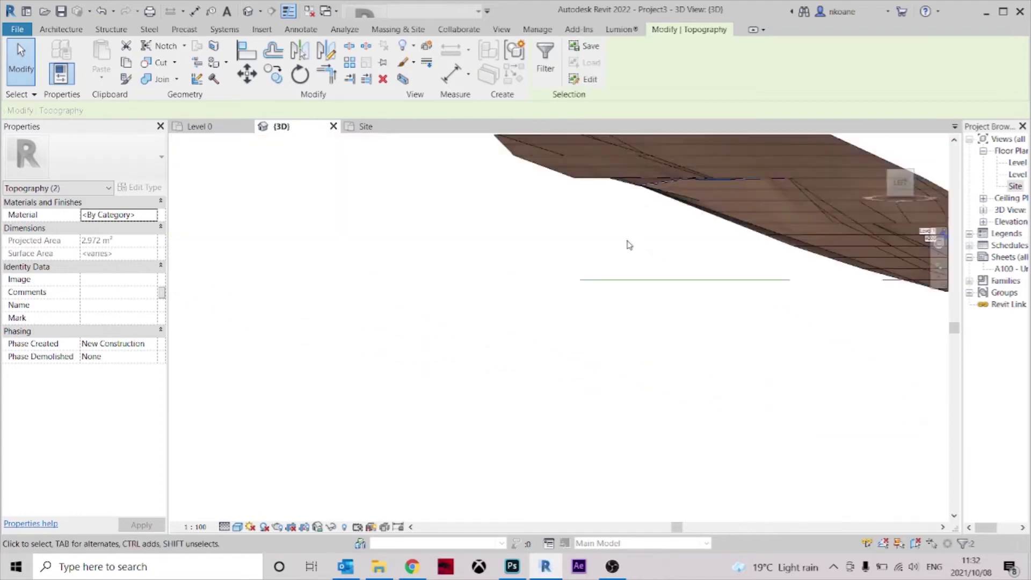
{"action": "scroll", "coordinate": [483, 314], "scroll_direction": "up", "scroll_amount": 4}
{"action": "scroll", "coordinate": [478, 313], "scroll_direction": "up", "scroll_amount": 2}
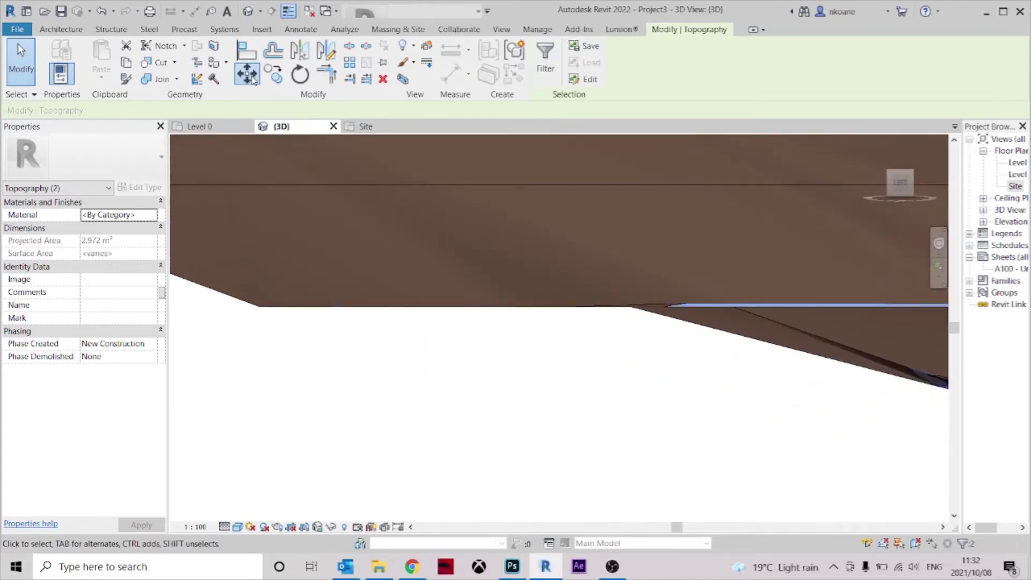
{"action": "left_click", "coordinate": [248, 76]}
{"action": "left_click", "coordinate": [483, 381]}
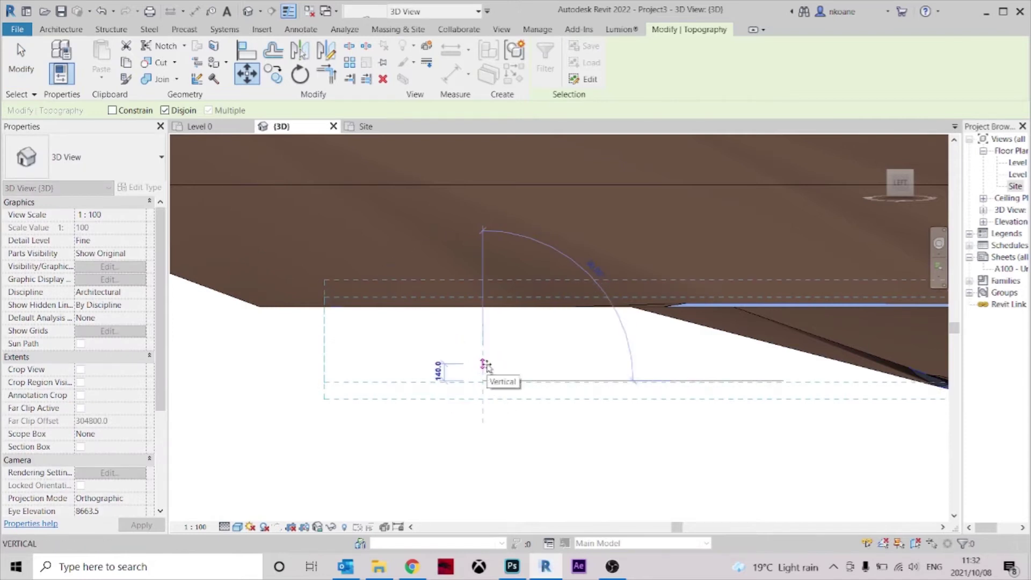
{"action": "key", "text": "Return"}
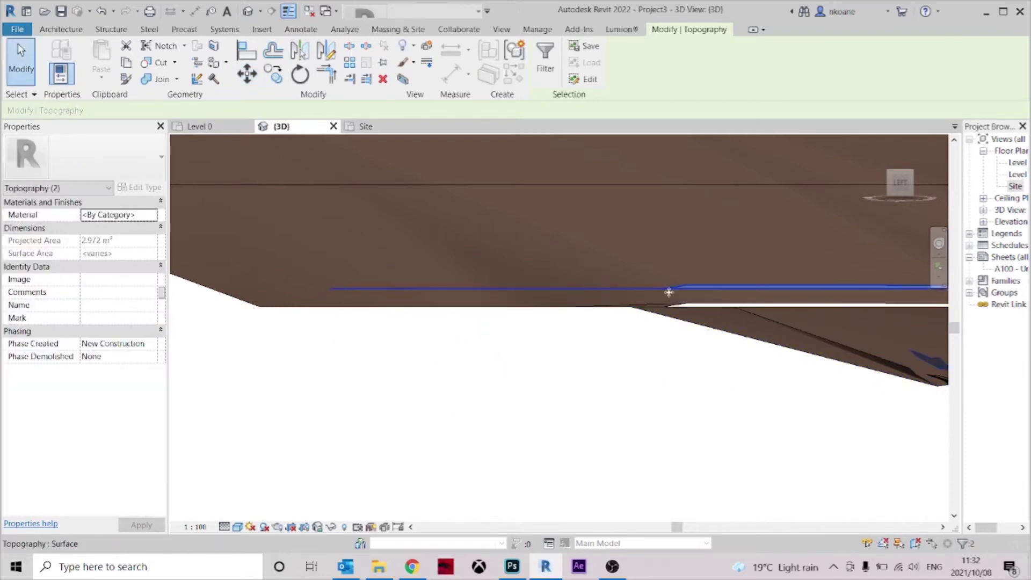
{"action": "scroll", "coordinate": [585, 295], "scroll_direction": "down", "scroll_amount": 3}
{"action": "middle_click_drag", "start_coordinate": [630, 355], "coordinate": [658, 478], "text": "shift"}
{"action": "middle_click_drag", "start_coordinate": [865, 414], "coordinate": [746, 263]}
{"action": "left_click", "coordinate": [661, 412]}
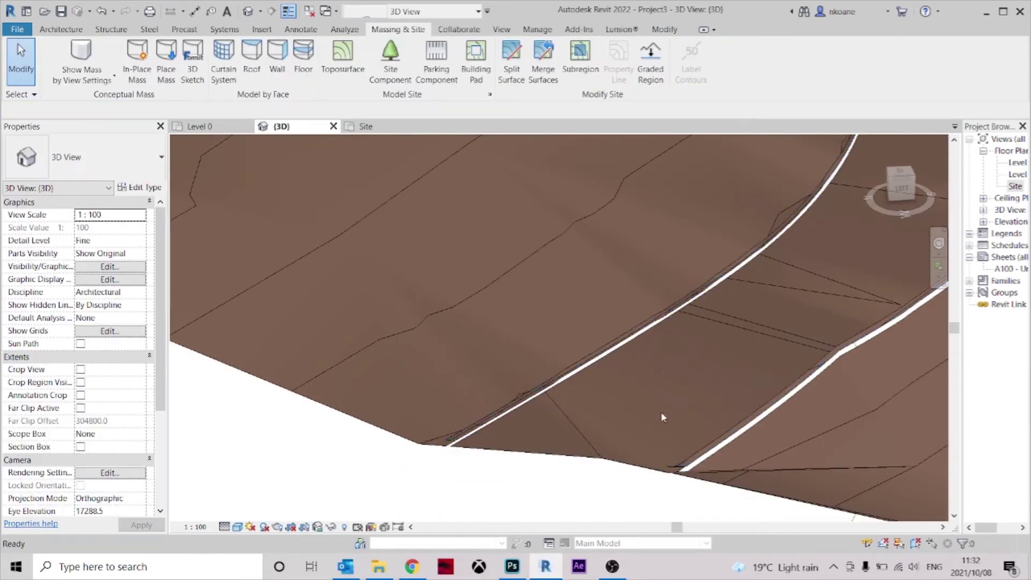
Examine the raised kerb strip and how it sits above the road and the surrounding terrain at the road's end
{"action": "middle_click_drag", "start_coordinate": [596, 398], "coordinate": [626, 361]}
{"action": "scroll", "coordinate": [486, 409], "scroll_direction": "up", "scroll_amount": 3}
{"action": "left_click", "coordinate": [470, 397]}
{"action": "scroll", "coordinate": [480, 389], "scroll_direction": "down", "scroll_amount": 4}
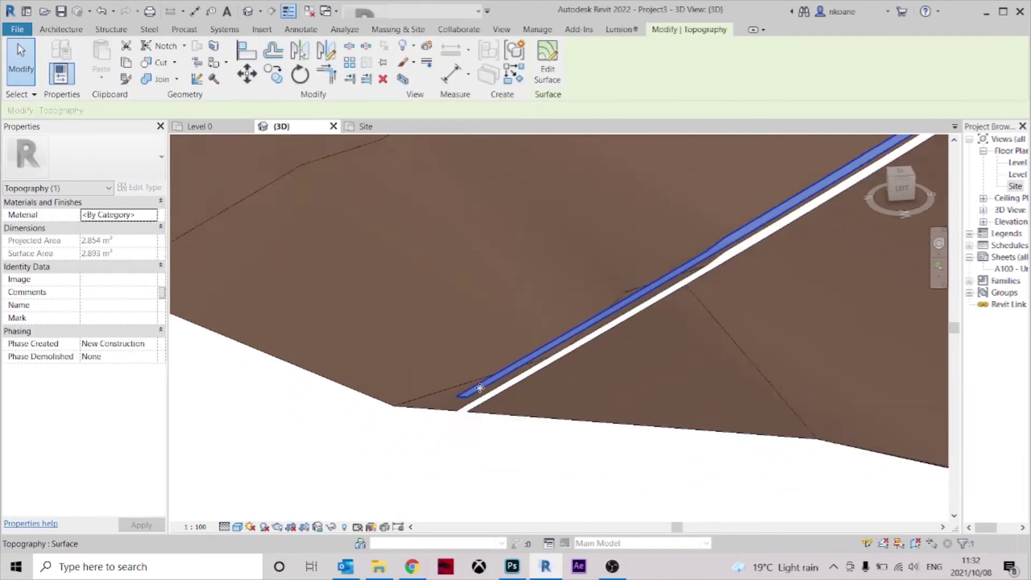
{"action": "middle_click_drag", "start_coordinate": [495, 431], "coordinate": [499, 437], "text": "shift"}
{"action": "scroll", "coordinate": [584, 422], "scroll_direction": "down", "scroll_amount": 3}
{"action": "middle_click_drag", "start_coordinate": [689, 382], "coordinate": [587, 465], "text": "shift"}
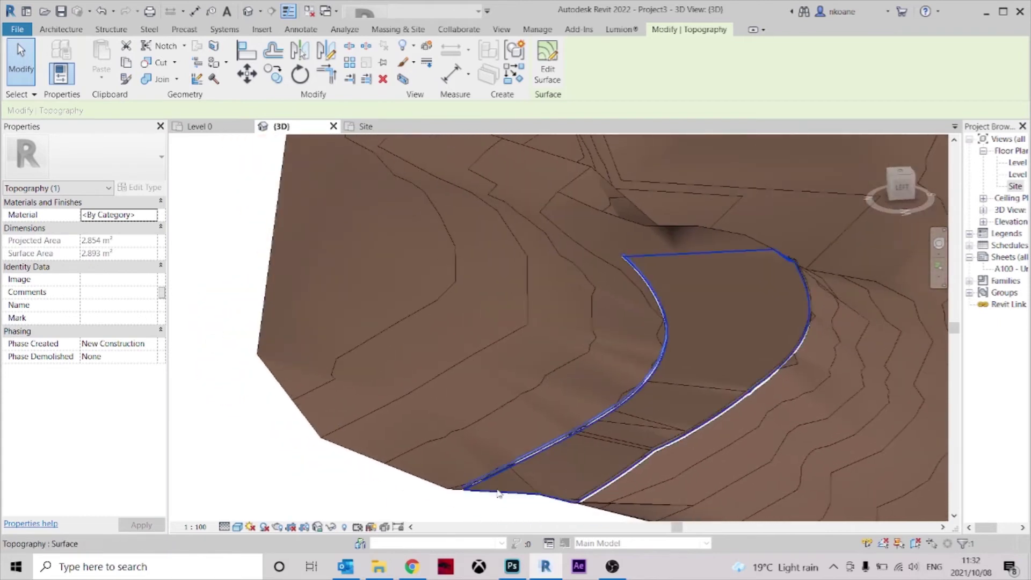
{"action": "scroll", "coordinate": [472, 488], "scroll_direction": "up", "scroll_amount": 7}
{"action": "left_click", "coordinate": [491, 475]}
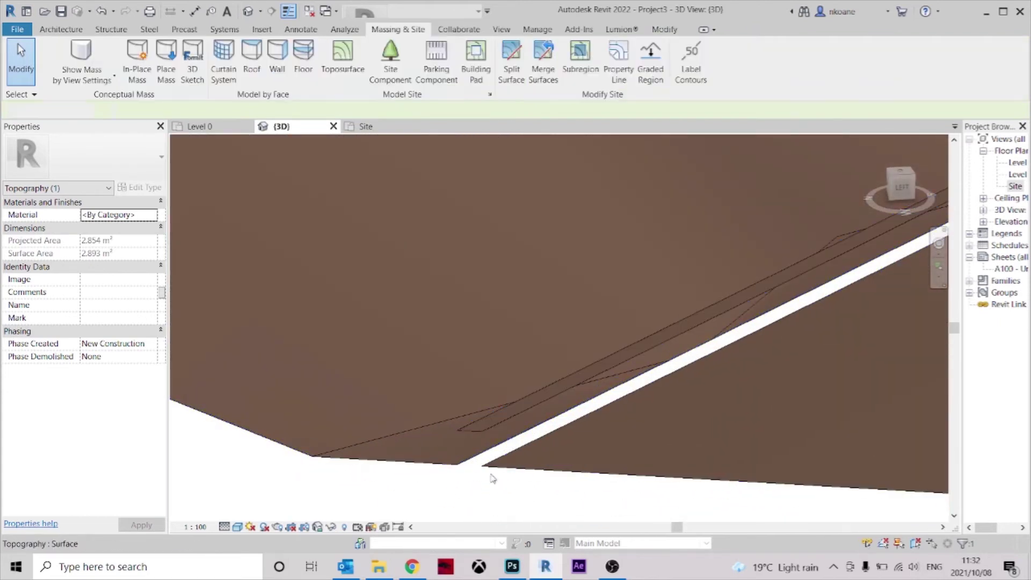
{"action": "middle_click_drag", "start_coordinate": [489, 479], "coordinate": [470, 408]}
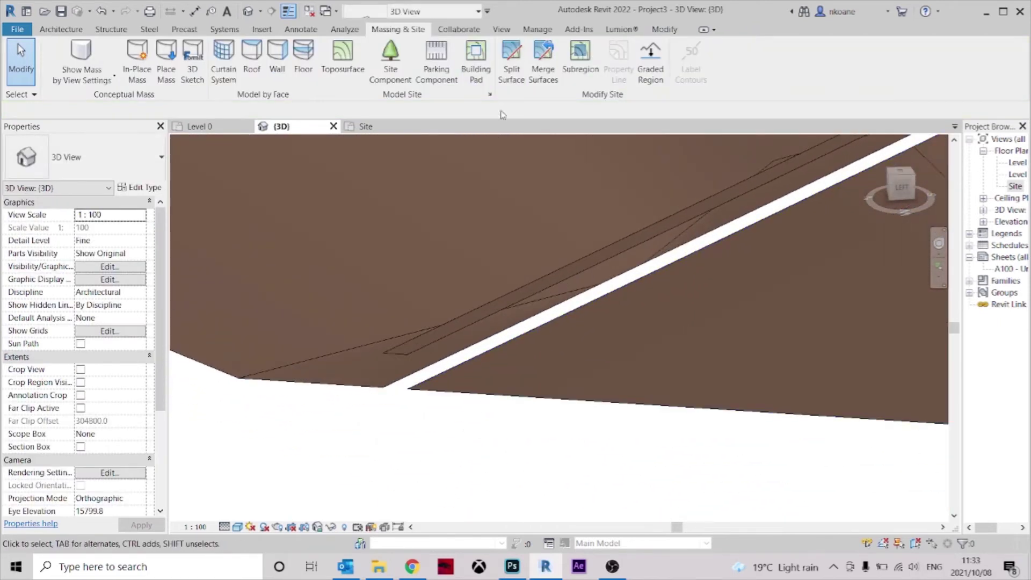
Start splitting the raised upper kerb strip and, in the Site plan, pick its road-side edge with a 5 offset into the strip
{"action": "left_click", "coordinate": [512, 70]}
{"action": "left_click", "coordinate": [404, 353]}
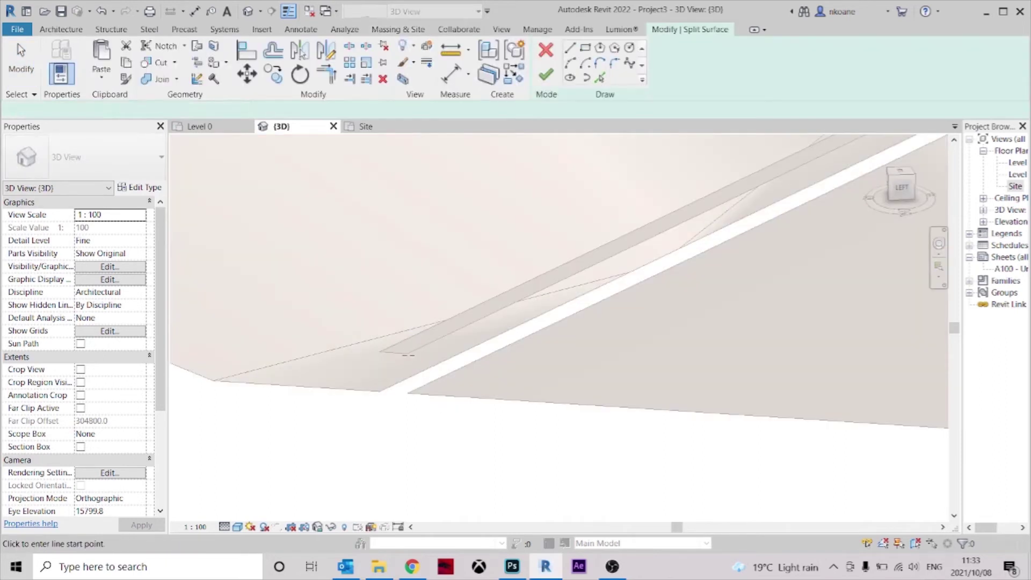
{"action": "left_click", "coordinate": [366, 127]}
{"action": "scroll", "coordinate": [722, 343], "scroll_direction": "down", "scroll_amount": 4}
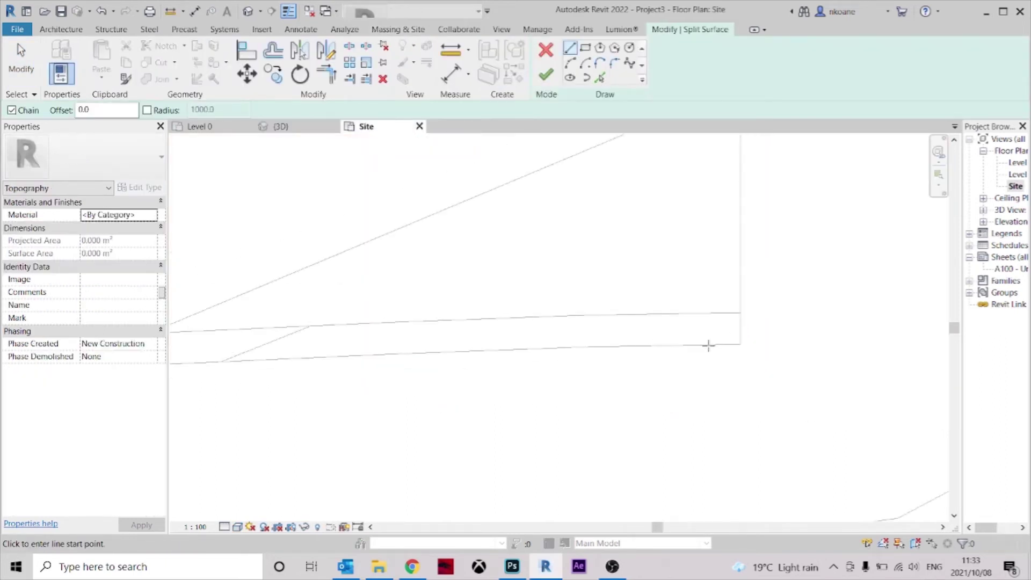
{"action": "mouse_move", "coordinate": [709, 345]}
{"action": "middle_mouse_down"}
{"action": "mouse_move", "coordinate": [750, 494]}
{"action": "mouse_move", "coordinate": [734, 473]}
{"action": "middle_mouse_up"}
{"action": "scroll", "coordinate": [743, 471], "scroll_direction": "down", "scroll_amount": 4}
{"action": "middle_click_drag", "start_coordinate": [724, 304], "coordinate": [727, 363]}
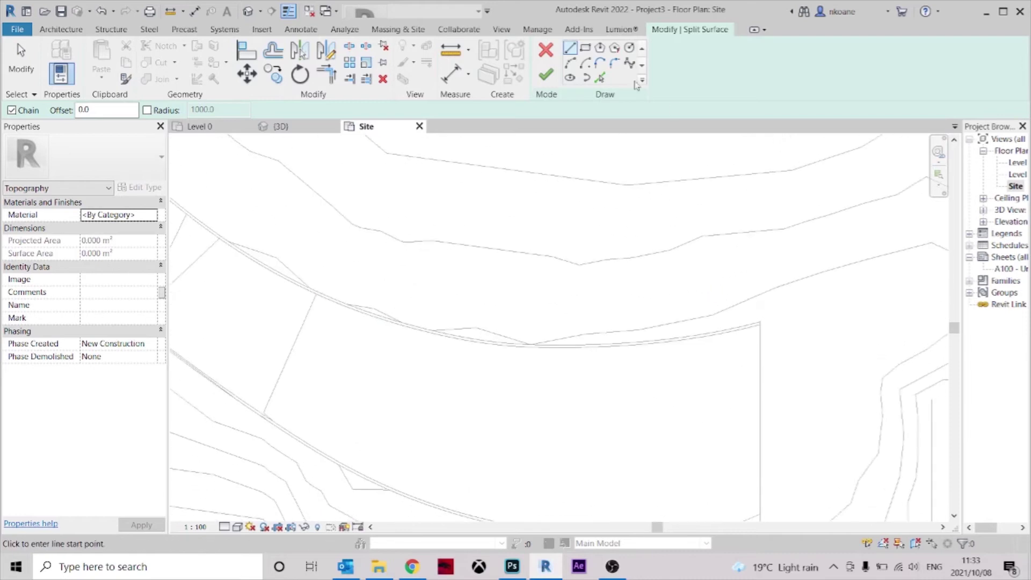
{"action": "left_click", "coordinate": [602, 78]}
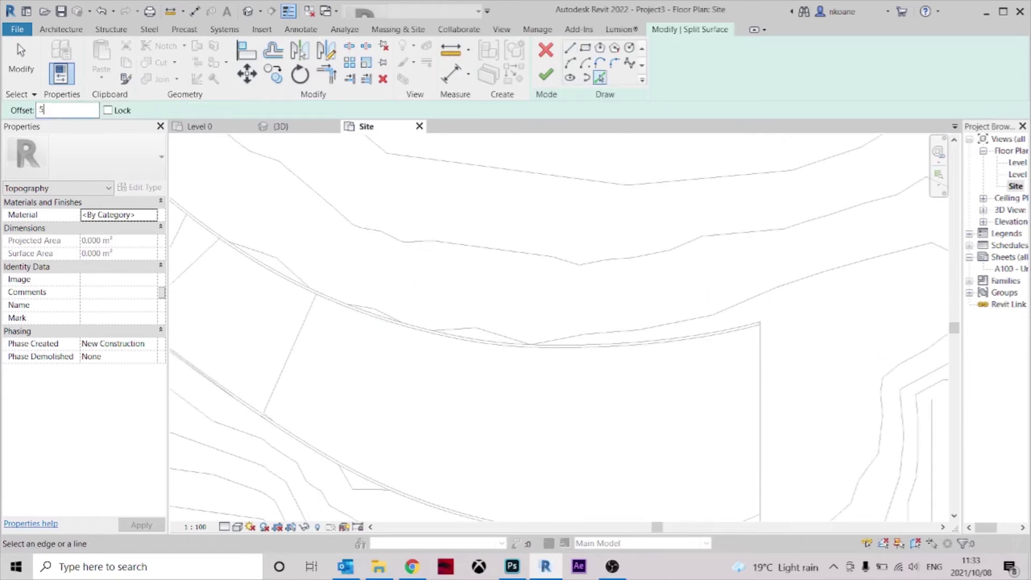
{"action": "scroll", "coordinate": [737, 282], "scroll_direction": "up", "scroll_amount": 5}
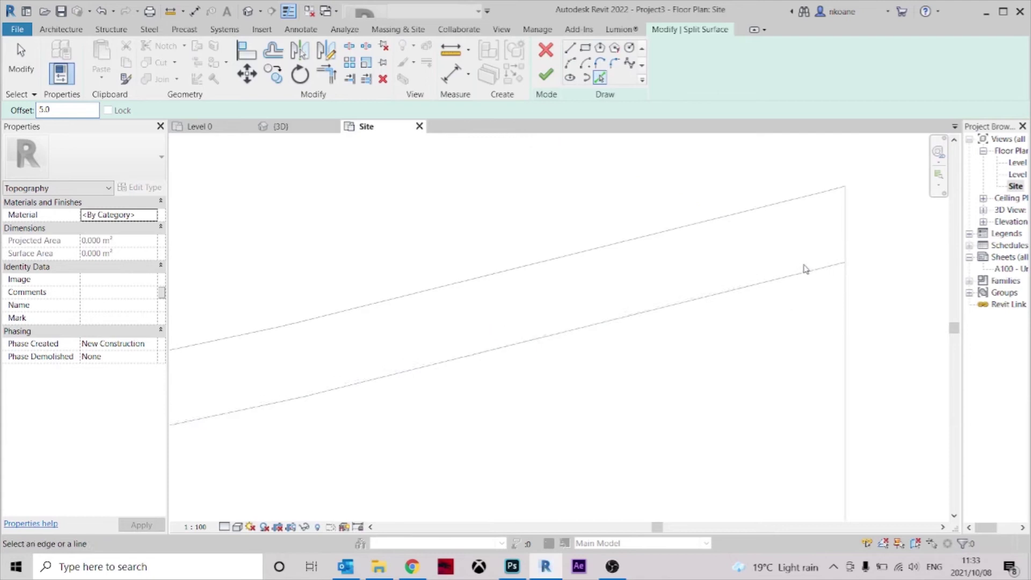
{"action": "left_click", "coordinate": [816, 267]}
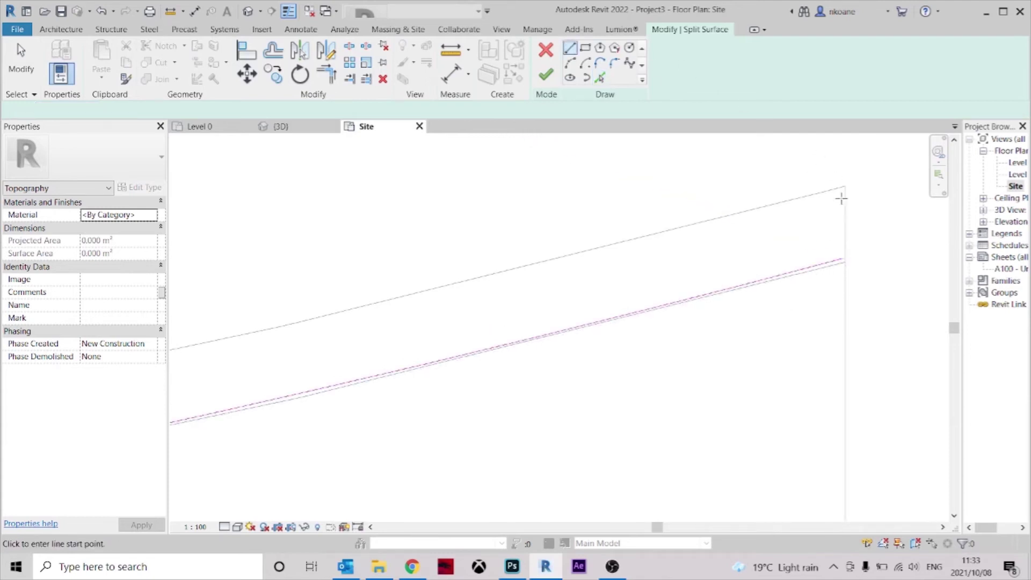
{"action": "scroll", "coordinate": [842, 261], "scroll_direction": "up", "scroll_amount": 5}
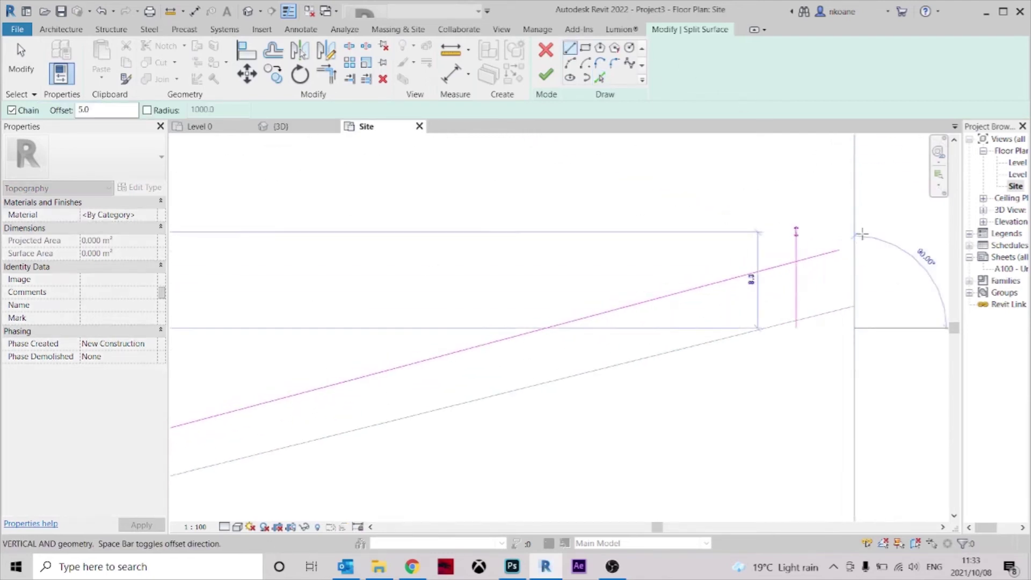
{"action": "key", "text": "Escape"}
{"action": "key", "text": "Escape"}
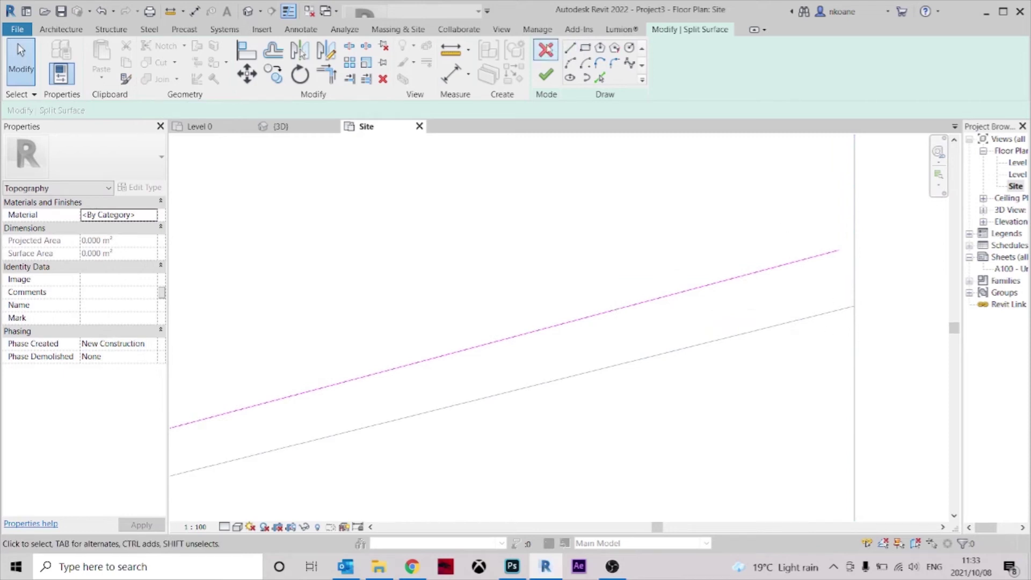
Draw a vertical zero-offset split line along the strip's straight end and join the offset curve's end to it with a short segment
{"action": "left_click", "coordinate": [570, 49]}
{"action": "left_click", "coordinate": [854, 342]}
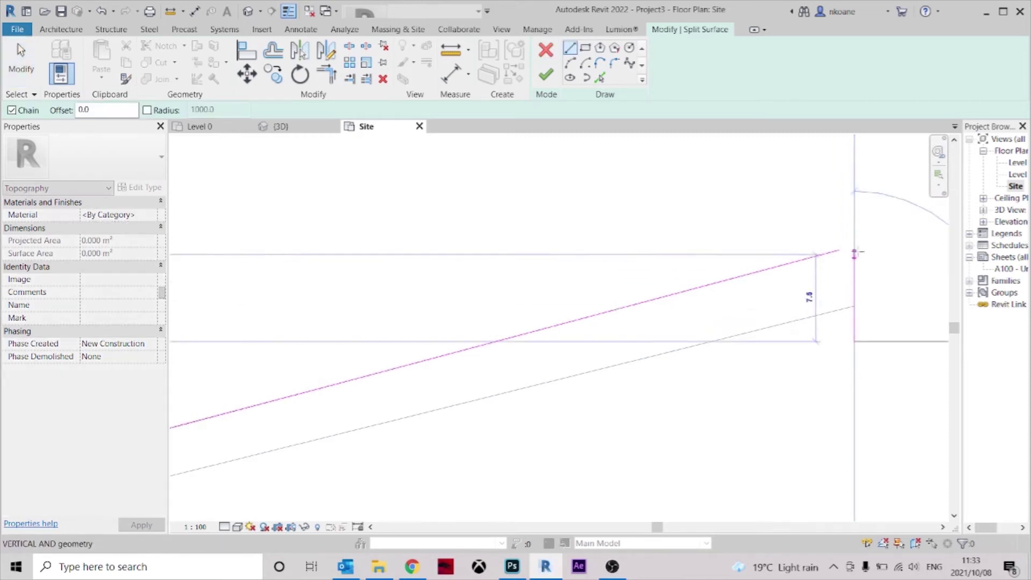
{"action": "scroll", "coordinate": [858, 245], "scroll_direction": "up", "scroll_amount": 3}
{"action": "left_click", "coordinate": [844, 237]}
{"action": "left_click", "coordinate": [808, 259]}
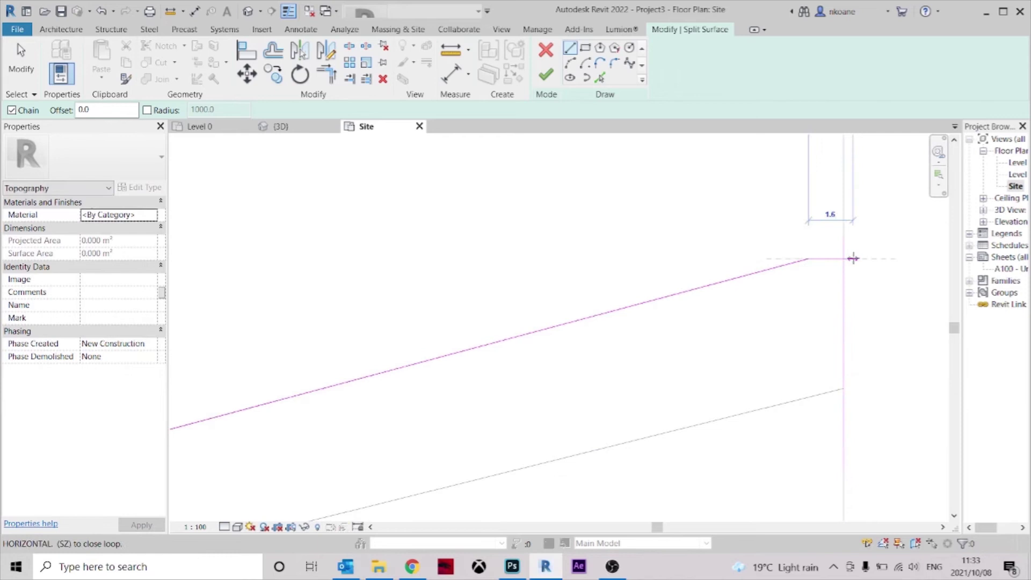
{"action": "key", "text": "Escape"}
{"action": "key", "text": "Escape"}
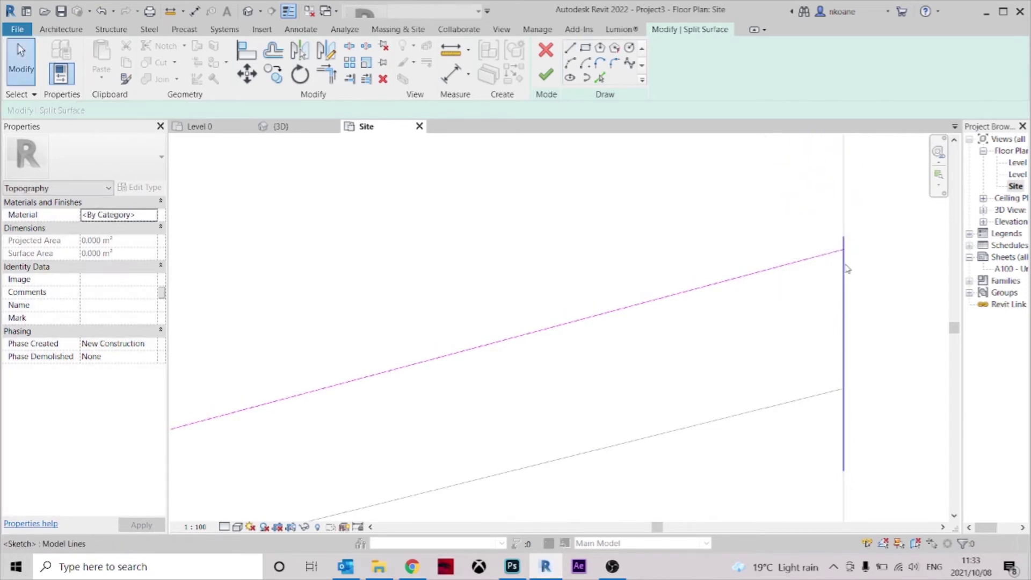
Trim the vertical split line to a corner with the short joining segment and finish splitting the strip
{"action": "left_click", "coordinate": [844, 271]}
{"action": "key", "text": "t"}
{"action": "key", "text": "r"}
{"action": "left_click", "coordinate": [841, 262]}
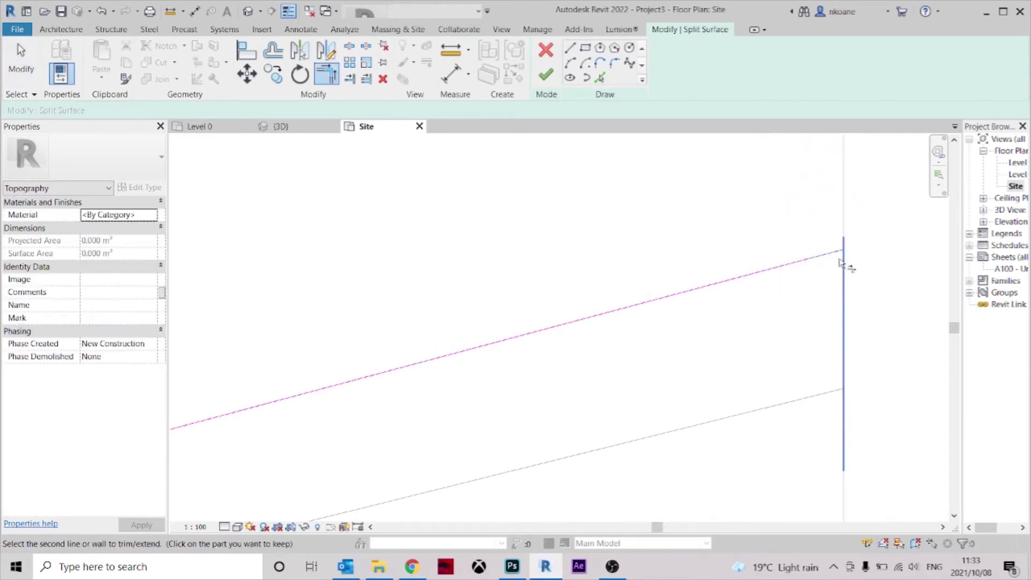
{"action": "left_click", "coordinate": [831, 255]}
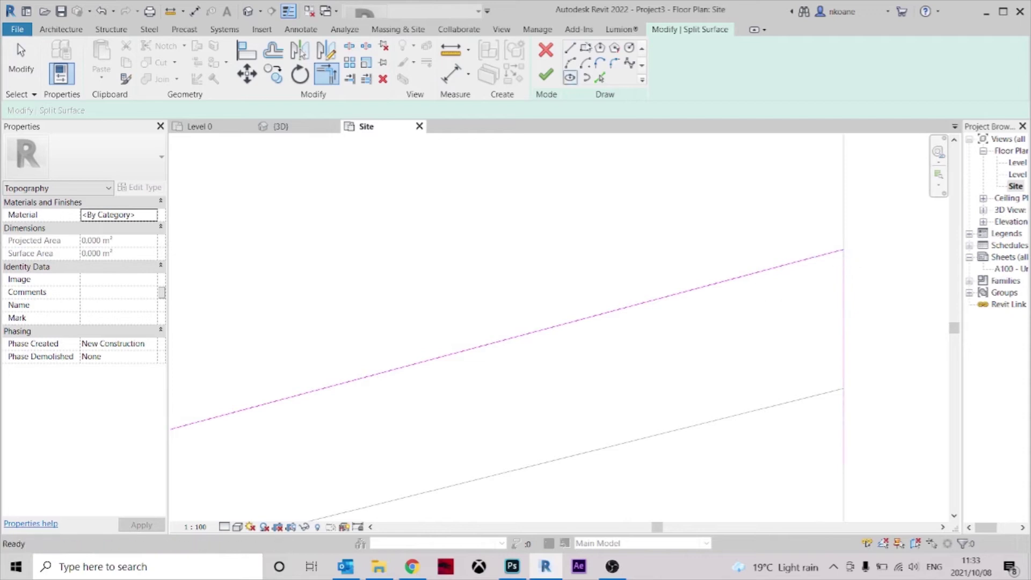
{"action": "key", "text": "Escape"}
{"action": "left_click", "coordinate": [545, 74]}
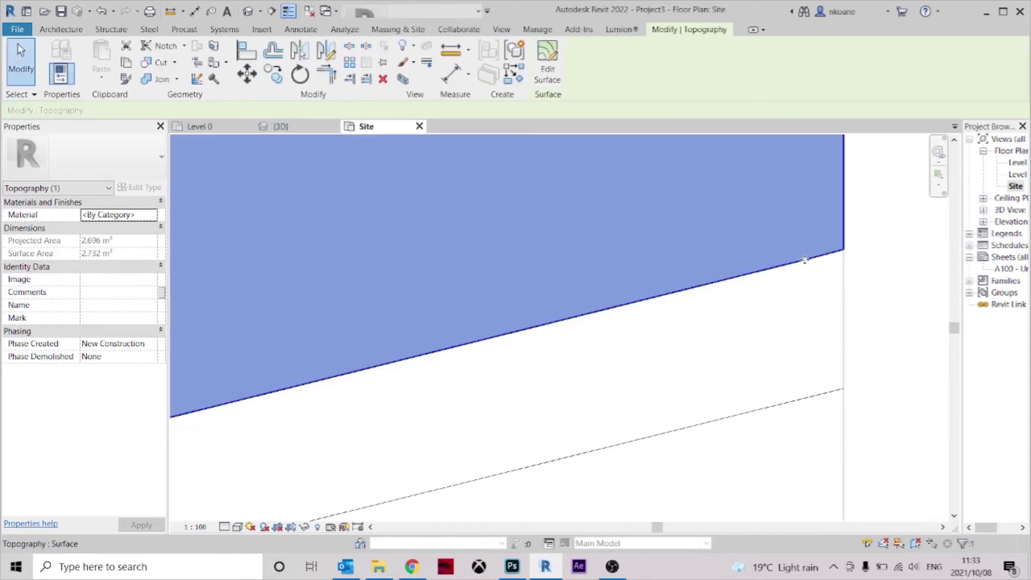
Start splitting the remaining wide piece of the upper kerb strip and, in the Site plan, pick its road-side edge with an 85 offset
{"action": "key", "text": "ctrl+Tab"}
{"action": "scroll", "coordinate": [386, 337], "scroll_direction": "up", "scroll_amount": 3}
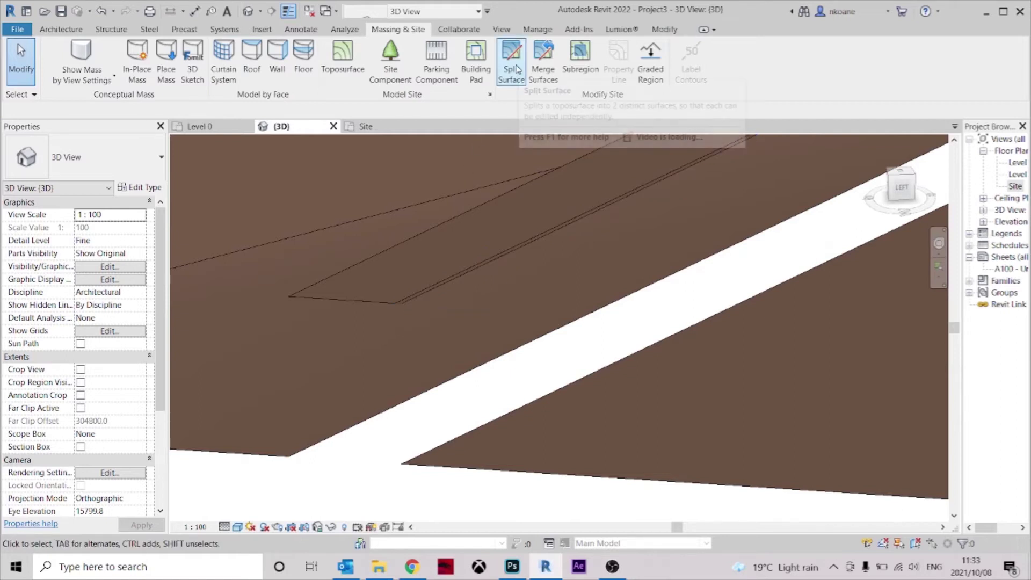
{"action": "left_click", "coordinate": [518, 83]}
{"action": "left_click", "coordinate": [329, 304]}
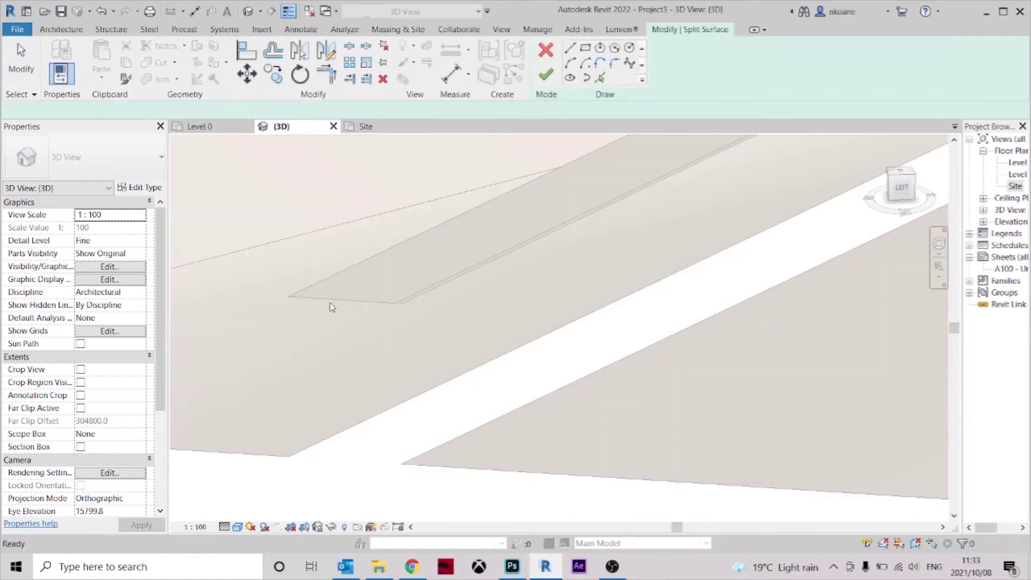
{"action": "scroll", "coordinate": [745, 352], "scroll_direction": "down", "scroll_amount": 3}
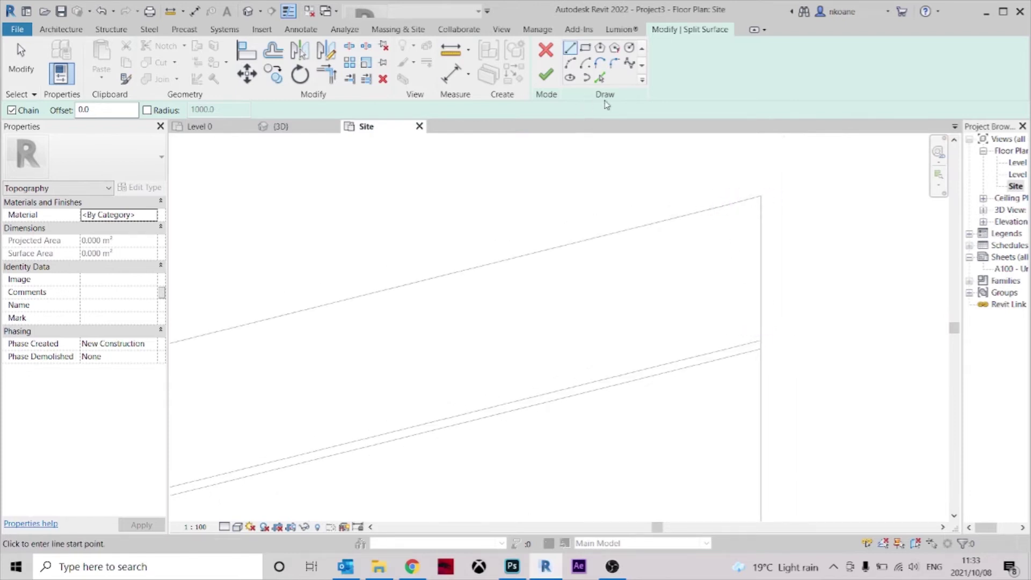
{"action": "left_click", "coordinate": [599, 78]}
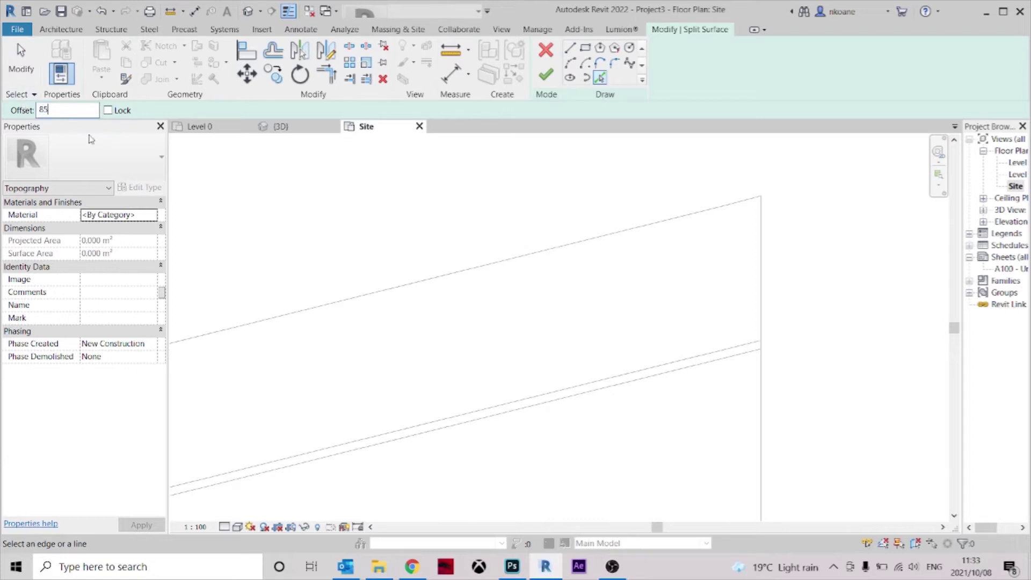
{"action": "left_click", "coordinate": [720, 363]}
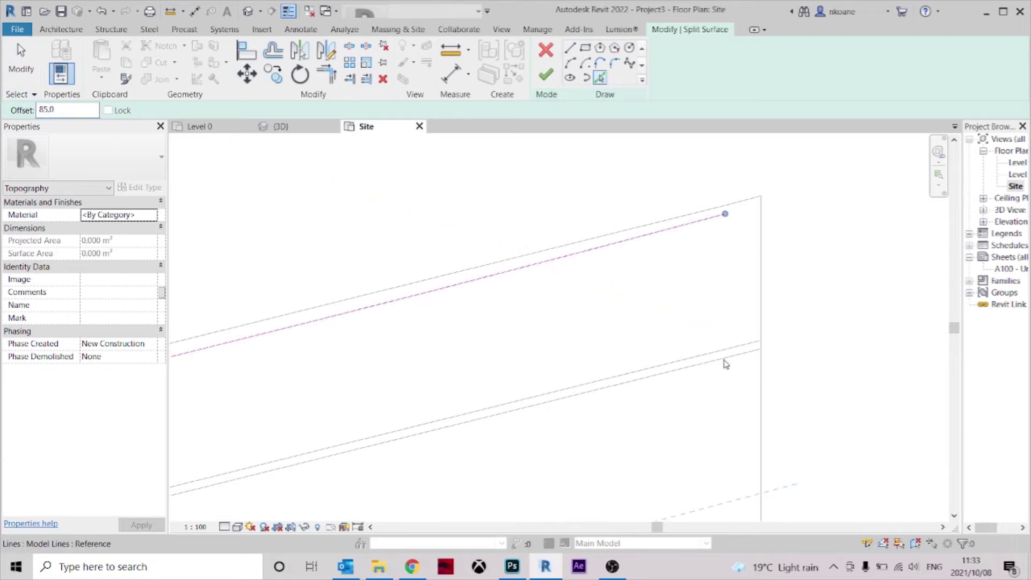
Draw a vertical zero-offset line along the upper strip's straight end and join the 85-offset curve's end to it with a short segment
{"action": "left_click", "coordinate": [569, 48]}
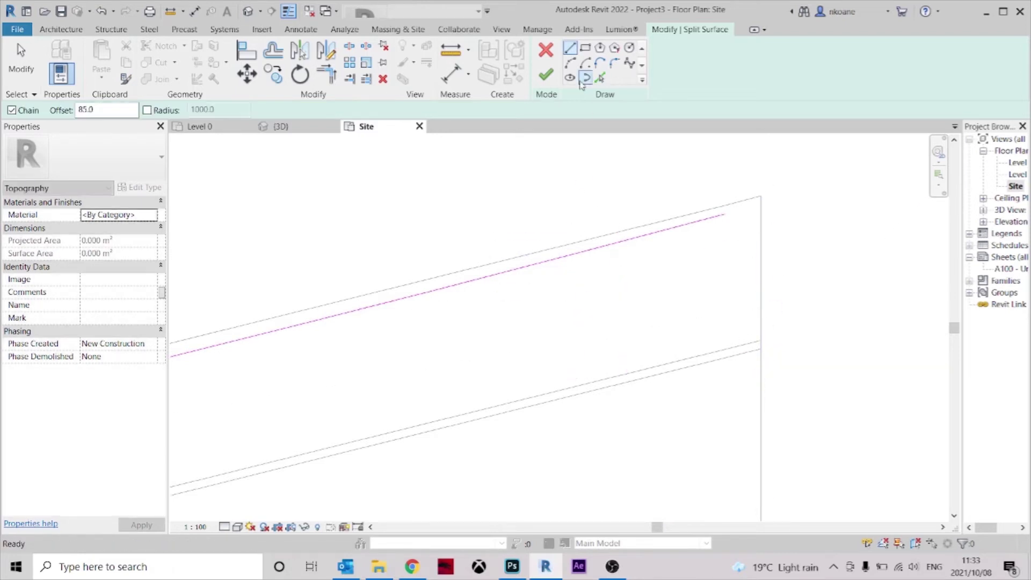
{"action": "key", "text": "Escape"}
{"action": "key", "text": "Escape"}
{"action": "left_click", "coordinate": [758, 374]}
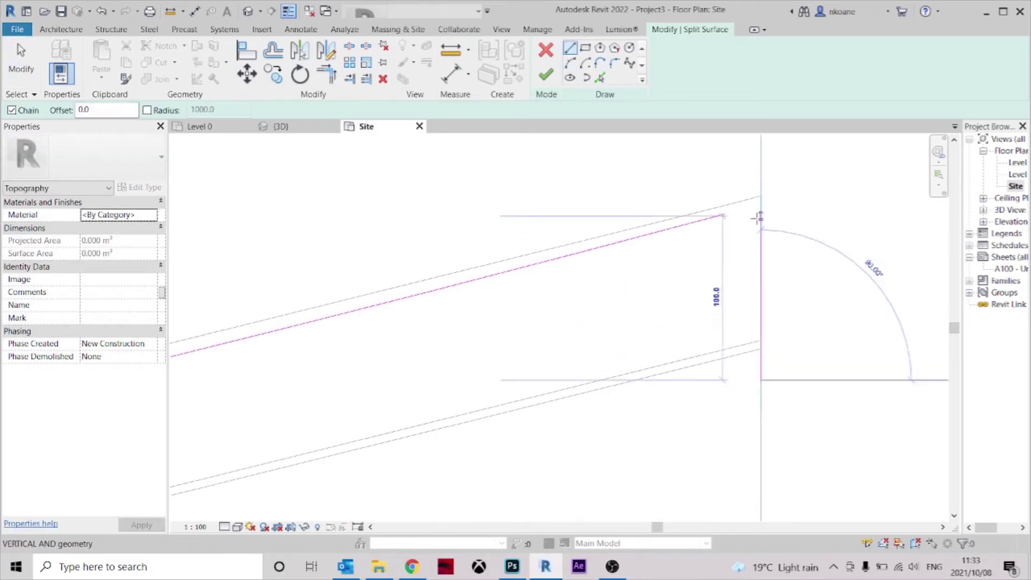
{"action": "scroll", "coordinate": [762, 209], "scroll_direction": "up", "scroll_amount": 3}
{"action": "key", "text": "Escape"}
{"action": "left_click", "coordinate": [683, 224]}
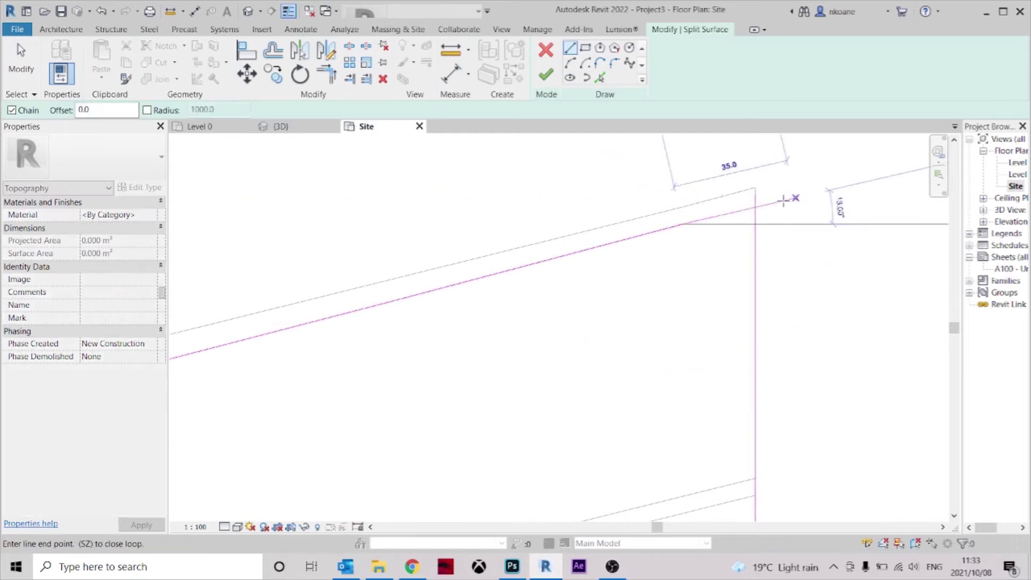
{"action": "left_click", "coordinate": [755, 204]}
{"action": "key", "text": "Escape"}
{"action": "key", "text": "Escape"}
Trim the vertical line and the short joining segment to a corner and finish splitting the upper strip
{"action": "key", "text": "t"}
{"action": "key", "text": "r"}
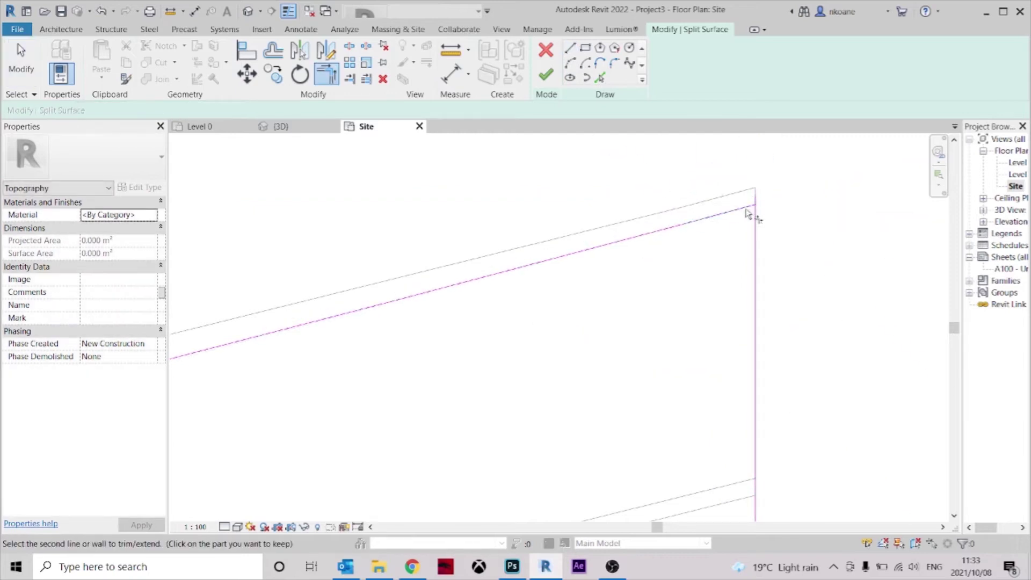
{"action": "left_click", "coordinate": [755, 209]}
{"action": "left_click", "coordinate": [720, 214]}
{"action": "key", "text": "Escape"}
{"action": "left_click", "coordinate": [546, 74]}
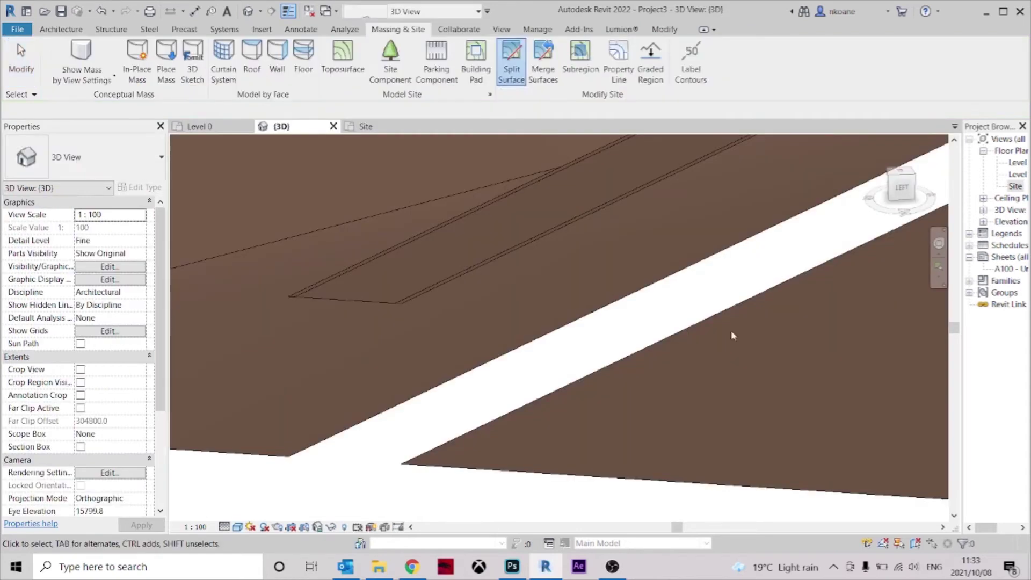
{"action": "key", "text": "Escape"}
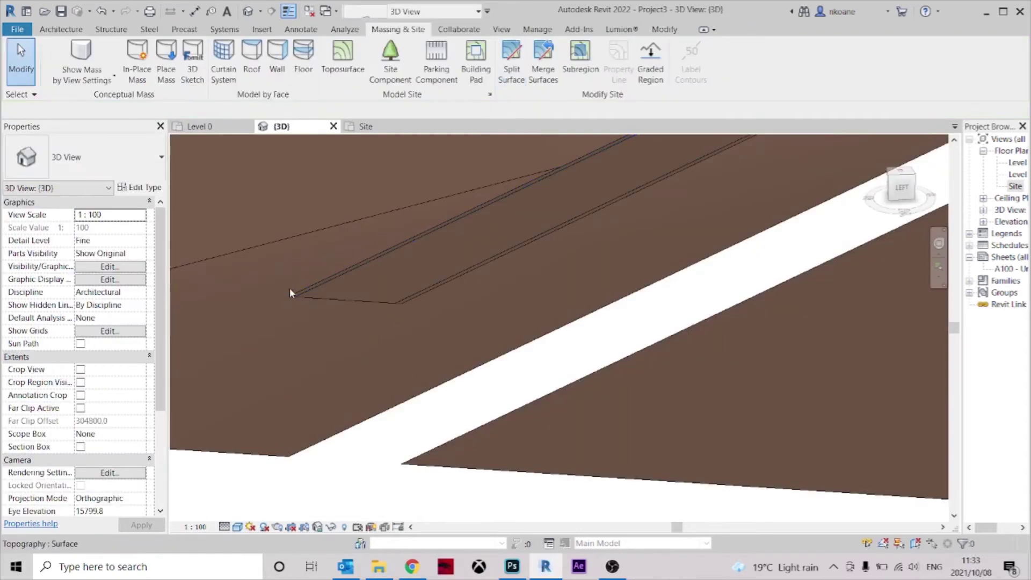
Start splitting the lower kerb strip across the road and, in the Site plan, pick its road-side edge with a 5 offset into the strip
{"action": "scroll", "coordinate": [340, 298], "scroll_direction": "down", "scroll_amount": 2}
{"action": "middle_click_drag", "start_coordinate": [755, 405], "coordinate": [430, 379]}
{"action": "scroll", "coordinate": [727, 354], "scroll_direction": "down", "scroll_amount": 4}
{"action": "middle_click_drag", "start_coordinate": [837, 348], "coordinate": [296, 303]}
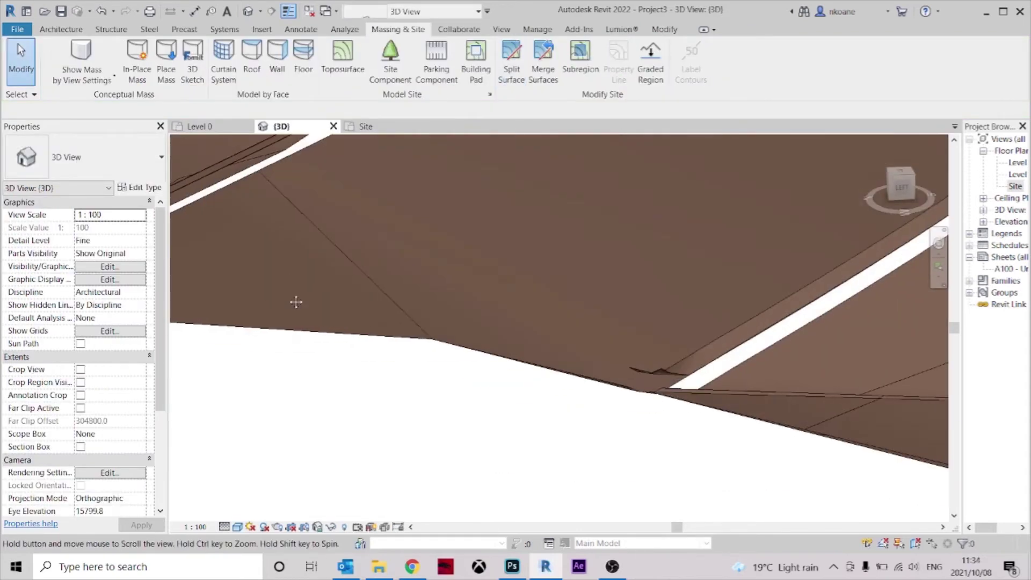
{"action": "scroll", "coordinate": [675, 383], "scroll_direction": "up", "scroll_amount": 3}
{"action": "left_click", "coordinate": [511, 60]}
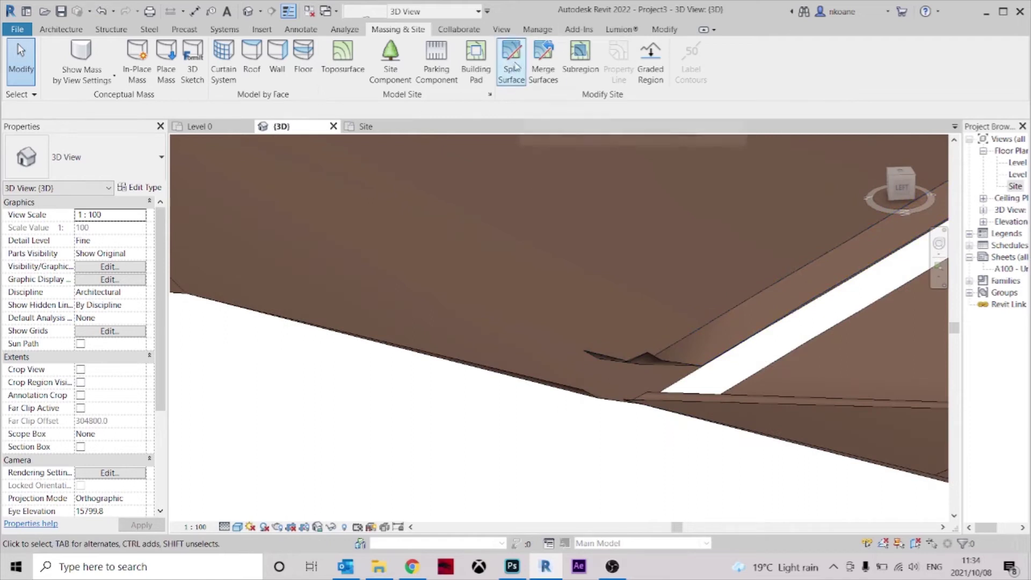
{"action": "scroll", "coordinate": [358, 332], "scroll_direction": "down", "scroll_amount": 5}
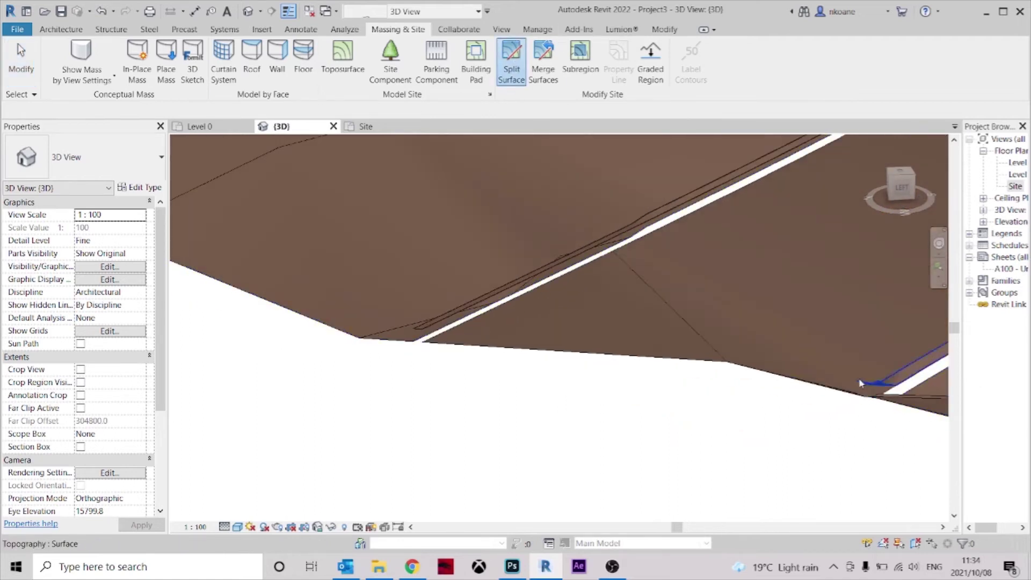
{"action": "scroll", "coordinate": [789, 375], "scroll_direction": "up", "scroll_amount": 4}
{"action": "middle_click_drag", "start_coordinate": [893, 368], "coordinate": [397, 337]}
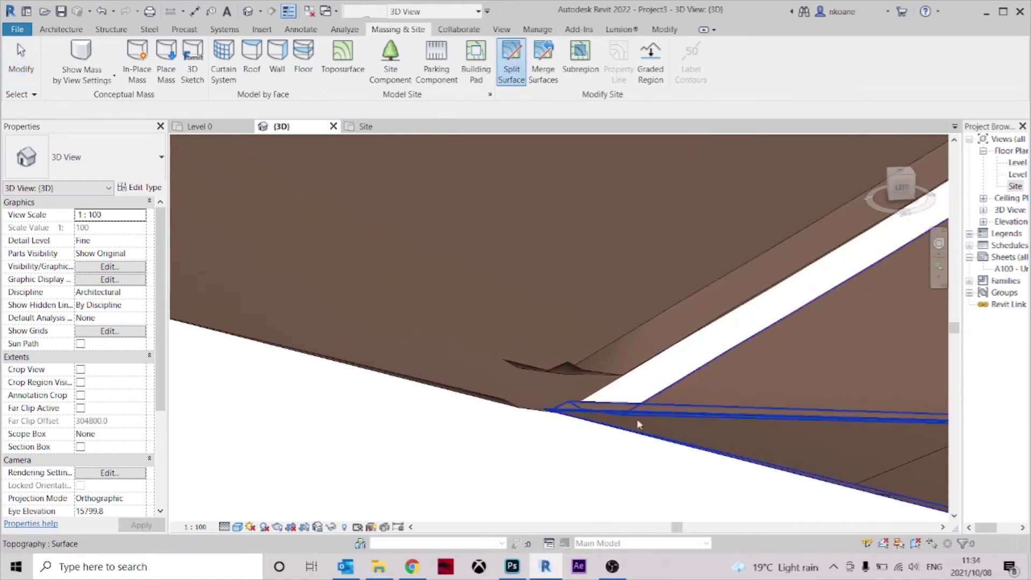
{"action": "left_click", "coordinate": [571, 369]}
{"action": "left_click", "coordinate": [365, 129]}
{"action": "scroll", "coordinate": [642, 296], "scroll_direction": "up", "scroll_amount": 5}
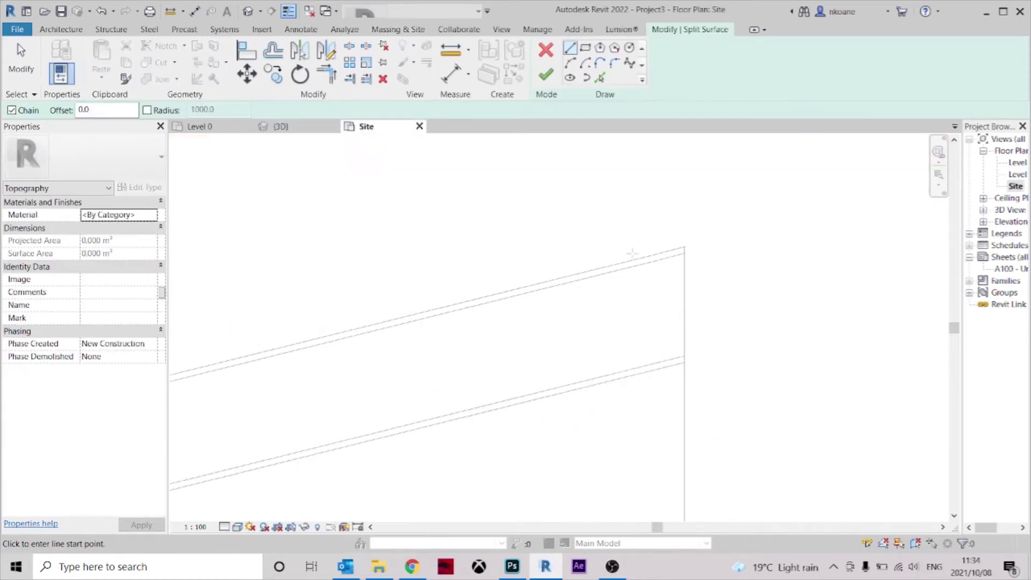
{"action": "scroll", "coordinate": [679, 182], "scroll_direction": "down", "scroll_amount": 2}
{"action": "middle_click_drag", "start_coordinate": [678, 182], "coordinate": [708, 65]}
{"action": "middle_click_drag", "start_coordinate": [735, 376], "coordinate": [725, 96]}
{"action": "scroll", "coordinate": [694, 377], "scroll_direction": "up", "scroll_amount": 4}
{"action": "left_click", "coordinate": [599, 78]}
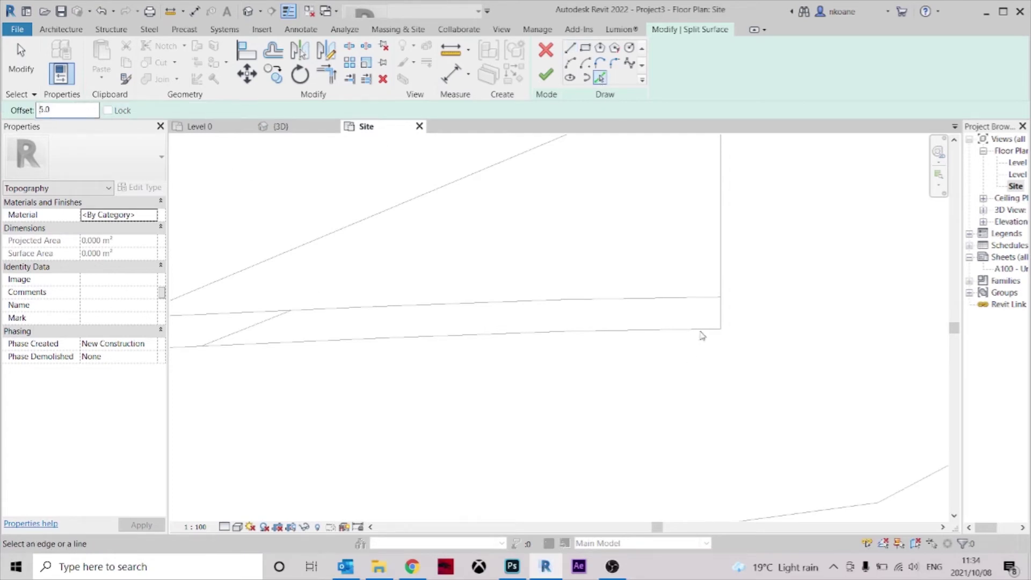
{"action": "scroll", "coordinate": [701, 301], "scroll_direction": "up", "scroll_amount": 3}
{"action": "left_click", "coordinate": [727, 297]}
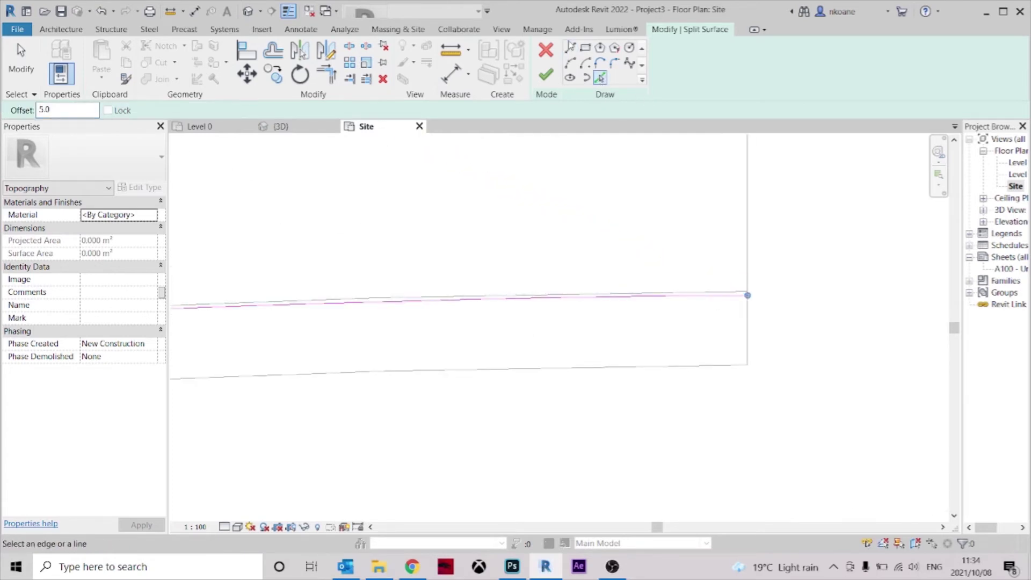
Draw a short zero-offset line from the lower strip's corner to the offset curve's end and finish the split
{"action": "left_click", "coordinate": [569, 47]}
{"action": "scroll", "coordinate": [757, 303], "scroll_direction": "up", "scroll_amount": 3}
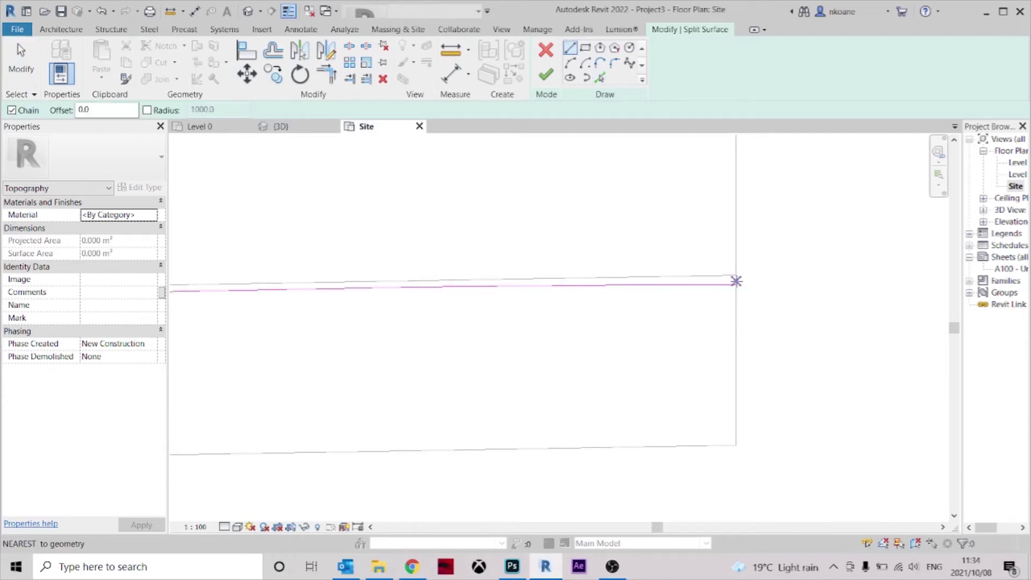
{"action": "left_click", "coordinate": [735, 275]}
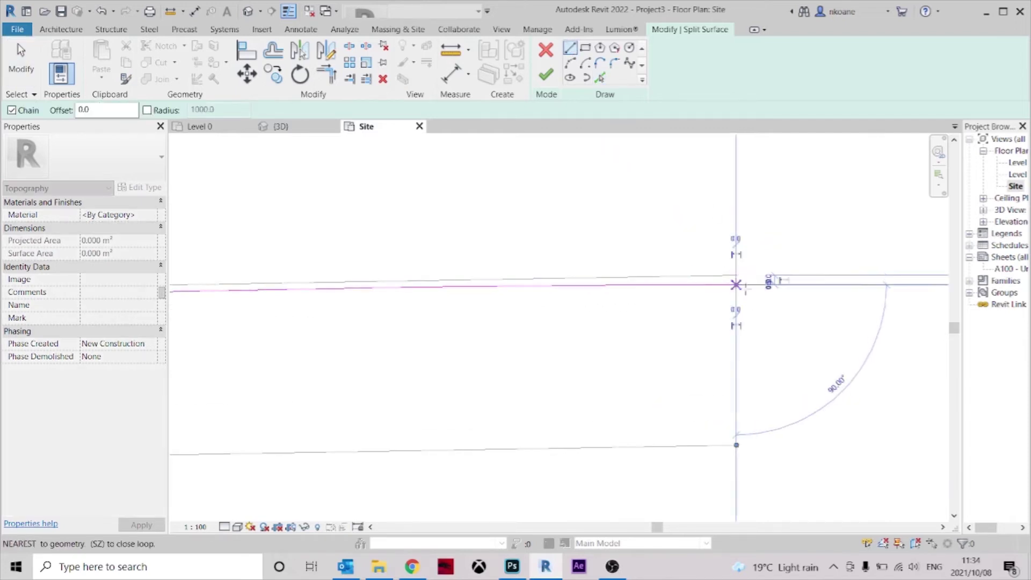
{"action": "key", "text": "Escape"}
{"action": "key", "text": "Escape"}
{"action": "left_click", "coordinate": [546, 76]}
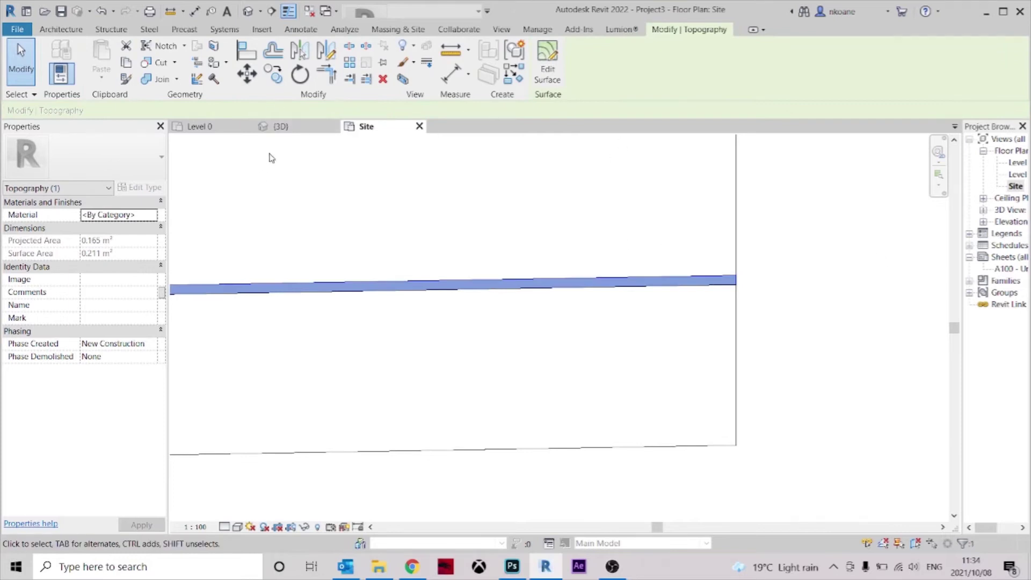
Start splitting the remaining wide piece of the lower kerb strip and, in the Site plan, pick the road-side edge with an 85 offset
{"action": "left_click", "coordinate": [292, 128]}
{"action": "left_click", "coordinate": [601, 360]}
{"action": "scroll", "coordinate": [601, 361], "scroll_direction": "up", "scroll_amount": 3}
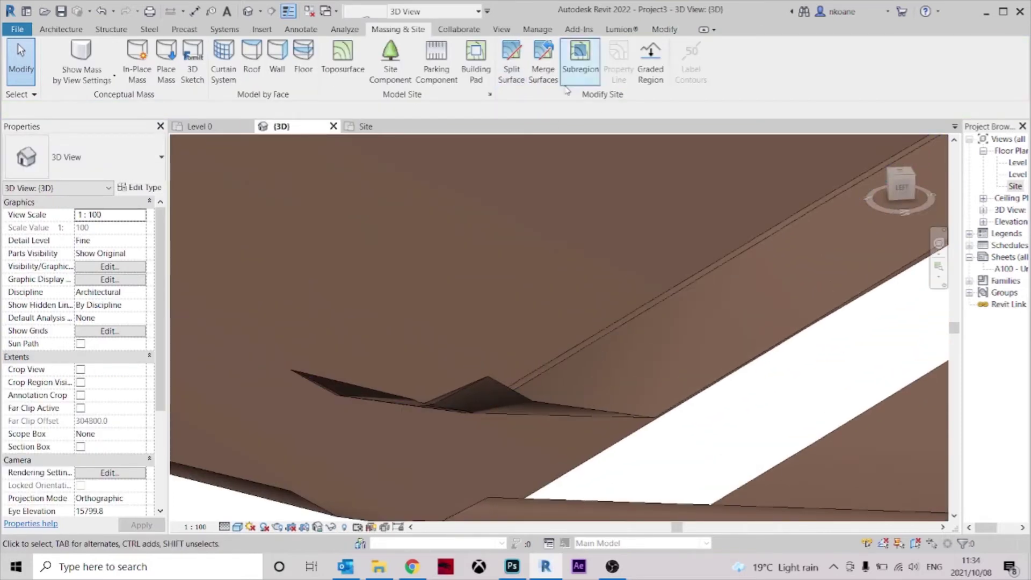
{"action": "left_click", "coordinate": [512, 60]}
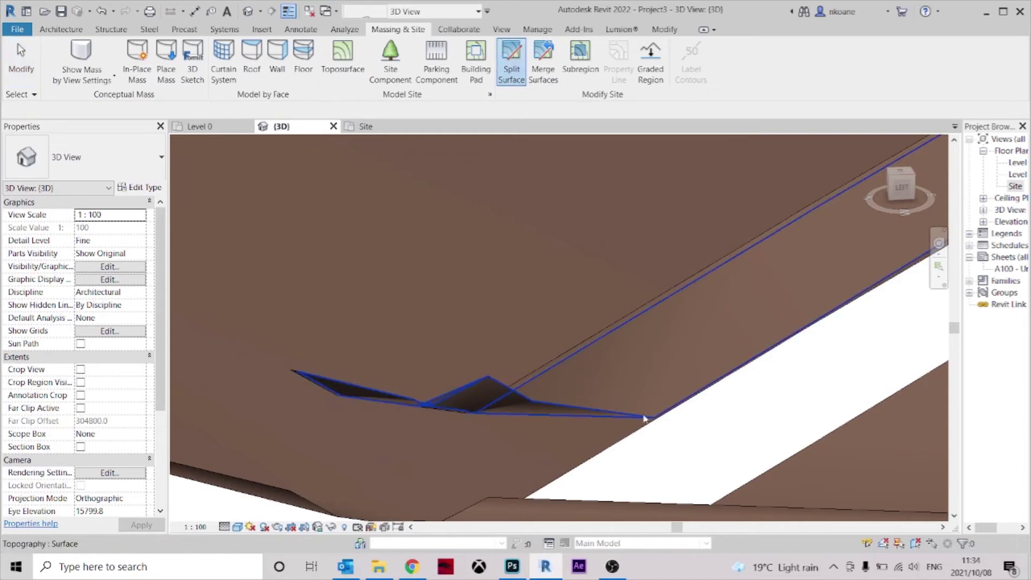
{"action": "left_click", "coordinate": [645, 418]}
{"action": "left_click", "coordinate": [364, 126]}
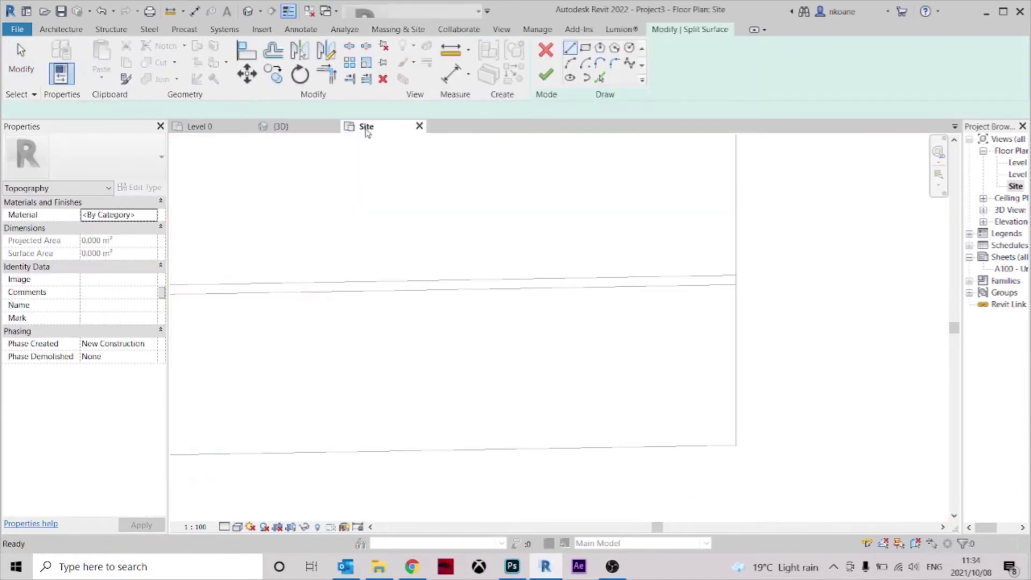
{"action": "left_click", "coordinate": [599, 78]}
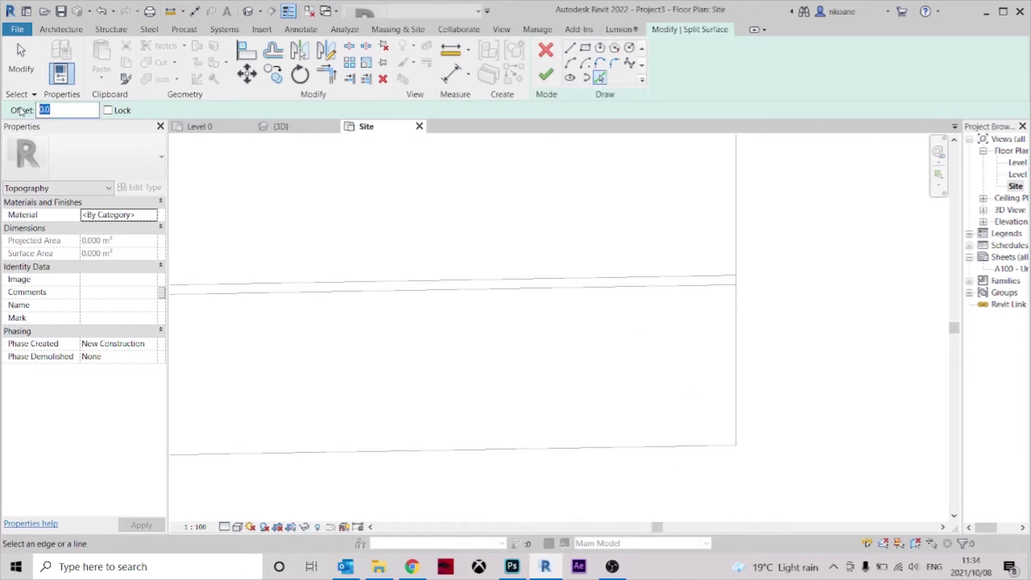
{"action": "left_click", "coordinate": [670, 281]}
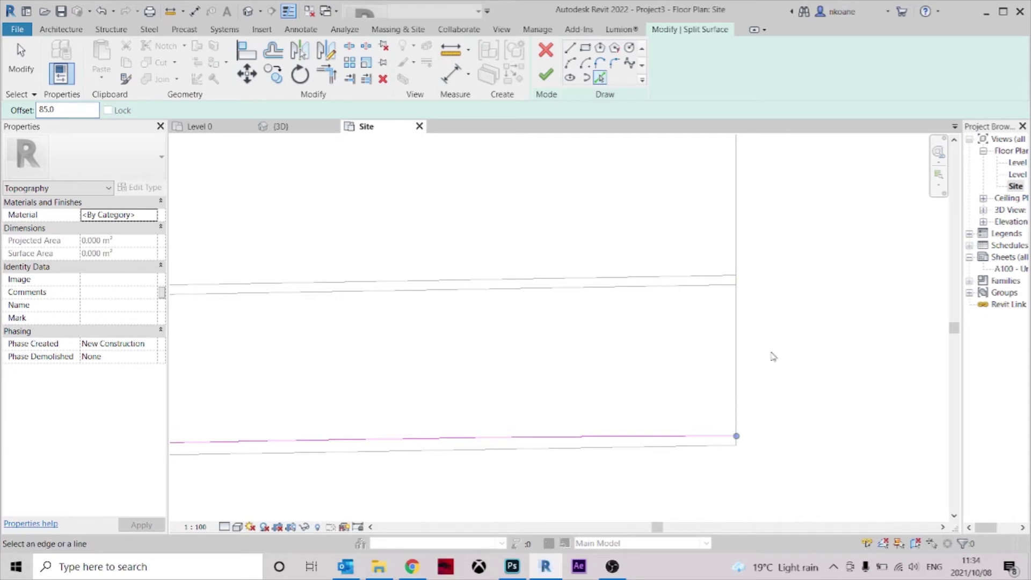
Draw a vertical zero-offset line about 120 long along the lower strip's straight end, crossing the offset curve's end
{"action": "left_click", "coordinate": [571, 49]}
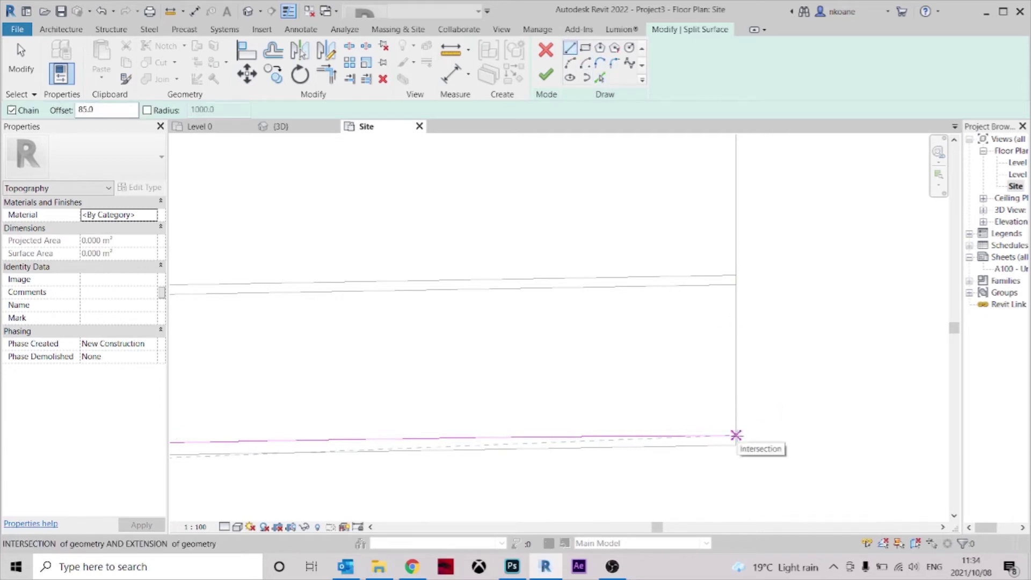
{"action": "key", "text": "Escape"}
{"action": "key", "text": "Escape"}
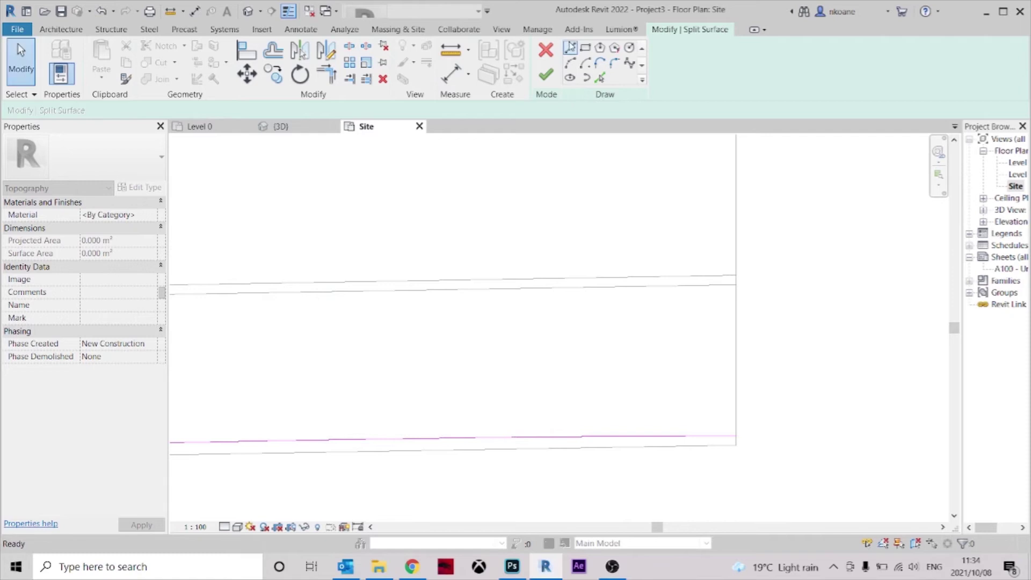
{"action": "left_click", "coordinate": [571, 49]}
{"action": "left_click", "coordinate": [736, 467]}
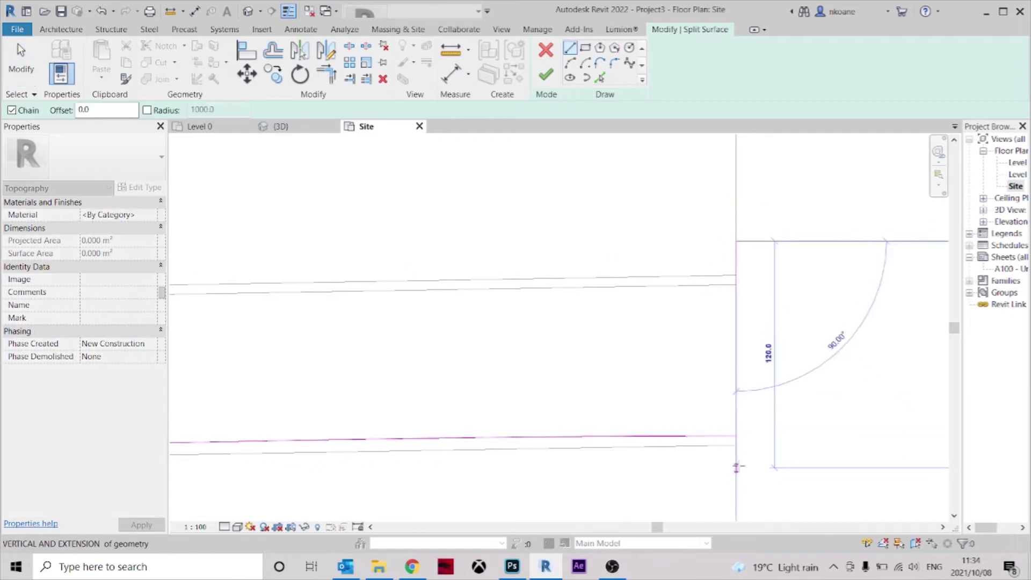
{"action": "left_click", "coordinate": [736, 364]}
{"action": "key", "text": "Escape"}
{"action": "key", "text": "Escape"}
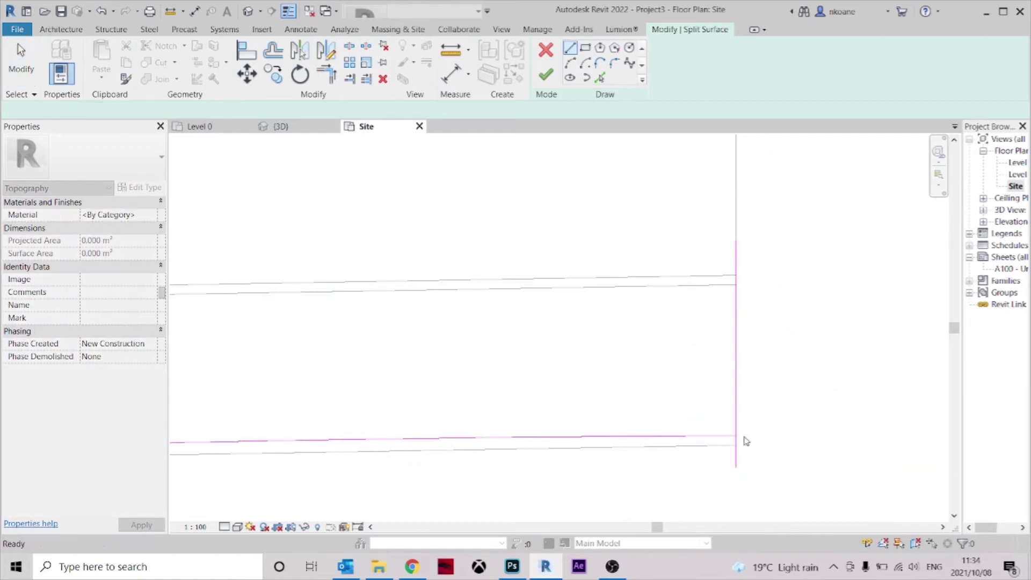
{"action": "key", "text": "t"}
{"action": "key", "text": "r"}
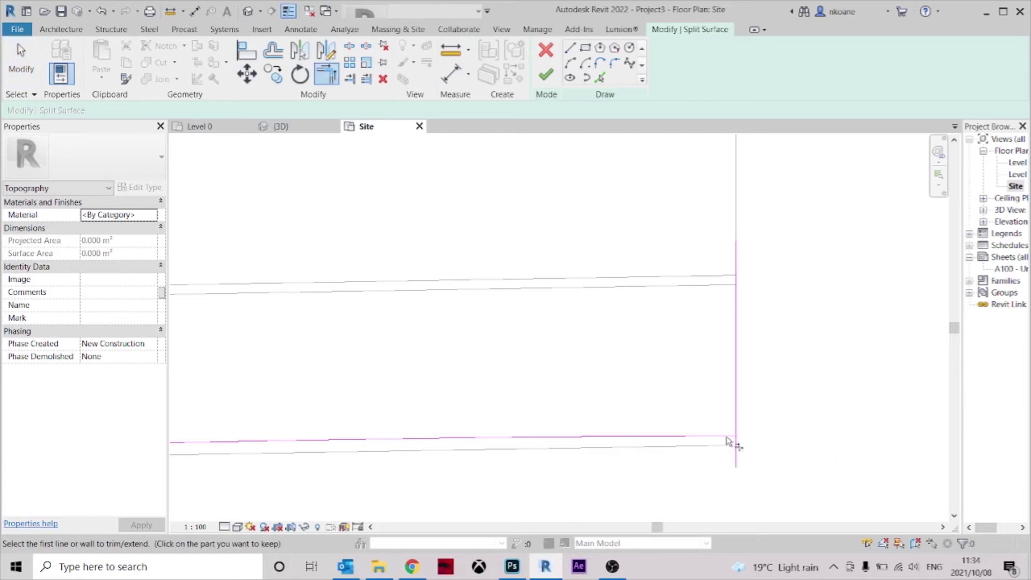
{"action": "left_click", "coordinate": [736, 435]}
{"action": "key", "text": "Escape"}
{"action": "key", "text": "Escape"}
Shorten the vertical line's lower end to meet the 85-offset curve's end and finish splitting the lower strip
{"action": "left_click", "coordinate": [736, 456]}
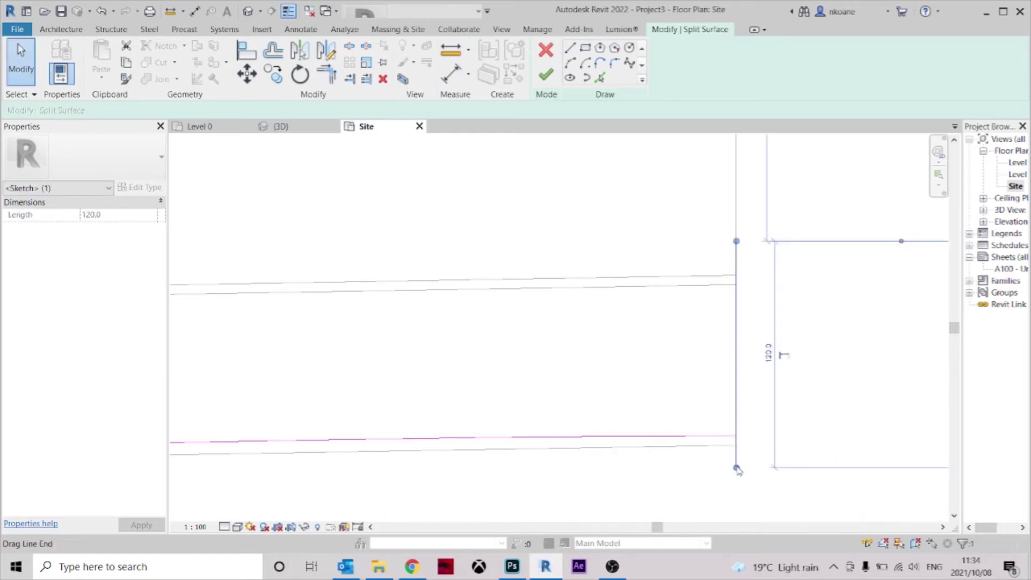
{"action": "left_click_drag", "start_coordinate": [736, 467], "coordinate": [736, 436]}
{"action": "key", "text": "Escape"}
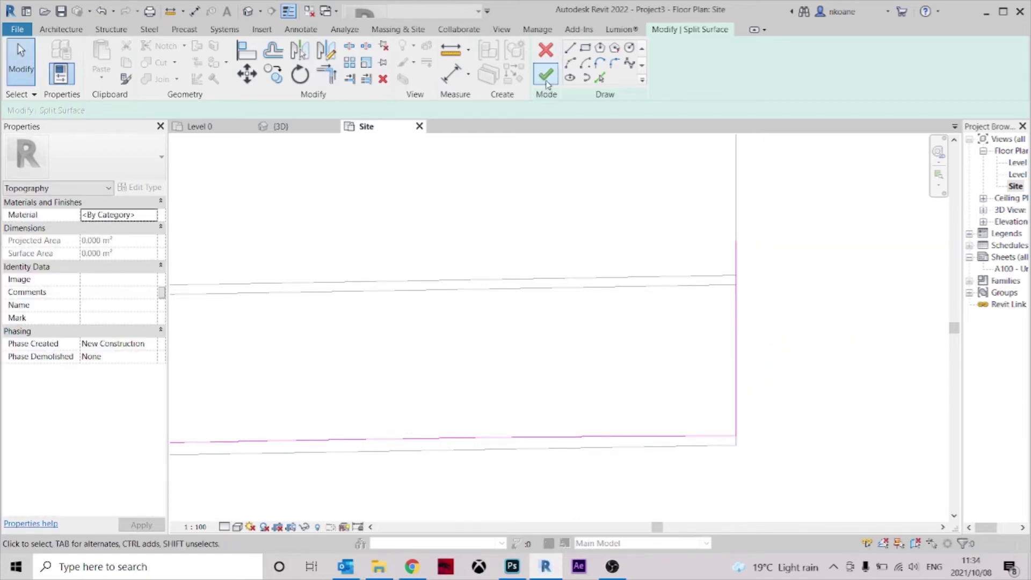
{"action": "left_click", "coordinate": [546, 76]}
Examine the kerb strips and their split edge pieces at the road's end in the 3D view
{"action": "key", "text": "ctrl+Tab"}
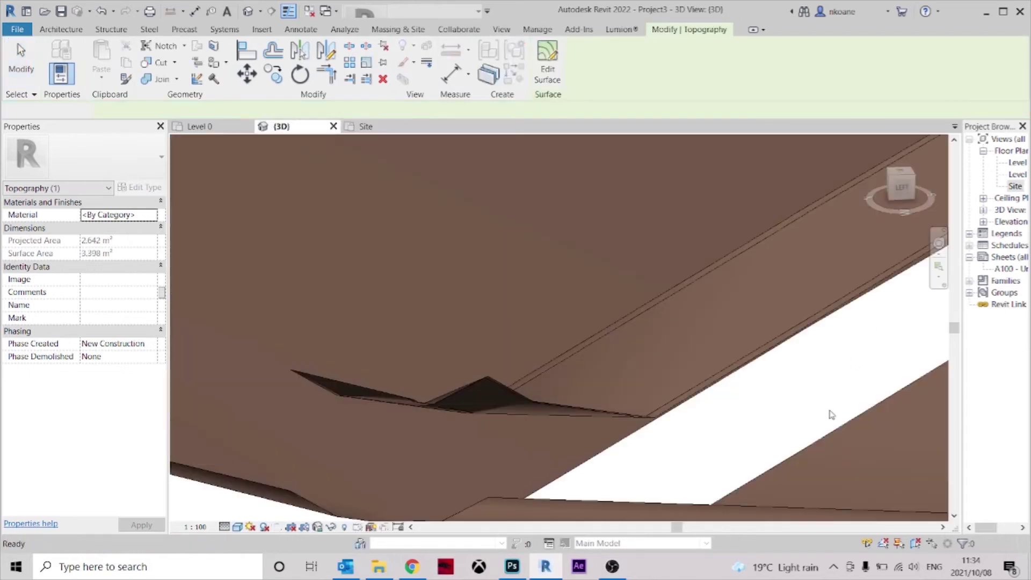
{"action": "middle_click_drag", "start_coordinate": [747, 398], "coordinate": [714, 343], "text": "shift"}
{"action": "scroll", "coordinate": [559, 399], "scroll_direction": "up", "scroll_amount": 3}
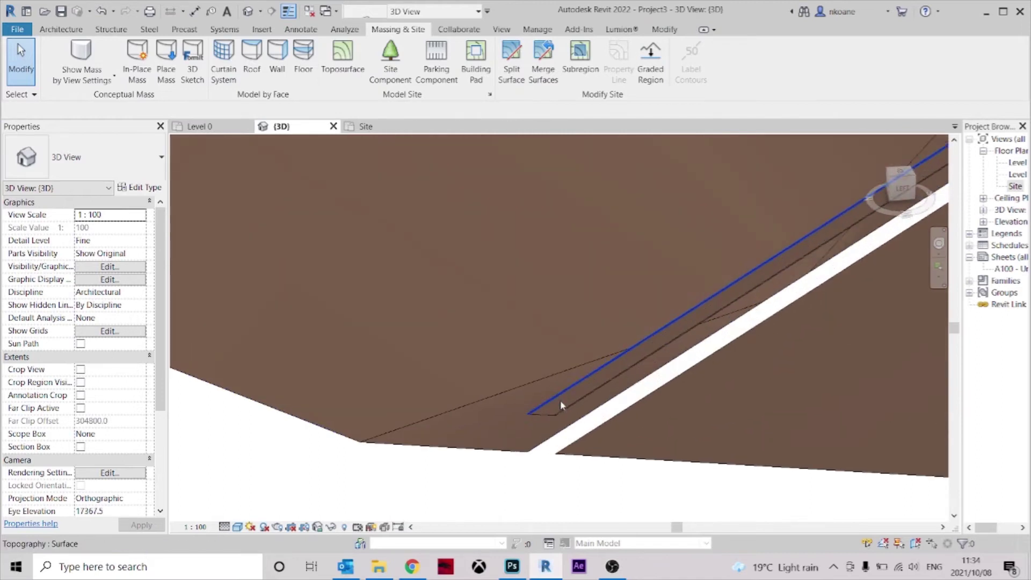
Start splitting the ground surface outside the kerb gap and, in the Site plan, pick its kerb-side edge with a 6 offset
{"action": "scroll", "coordinate": [559, 455], "scroll_direction": "up", "scroll_amount": 3}
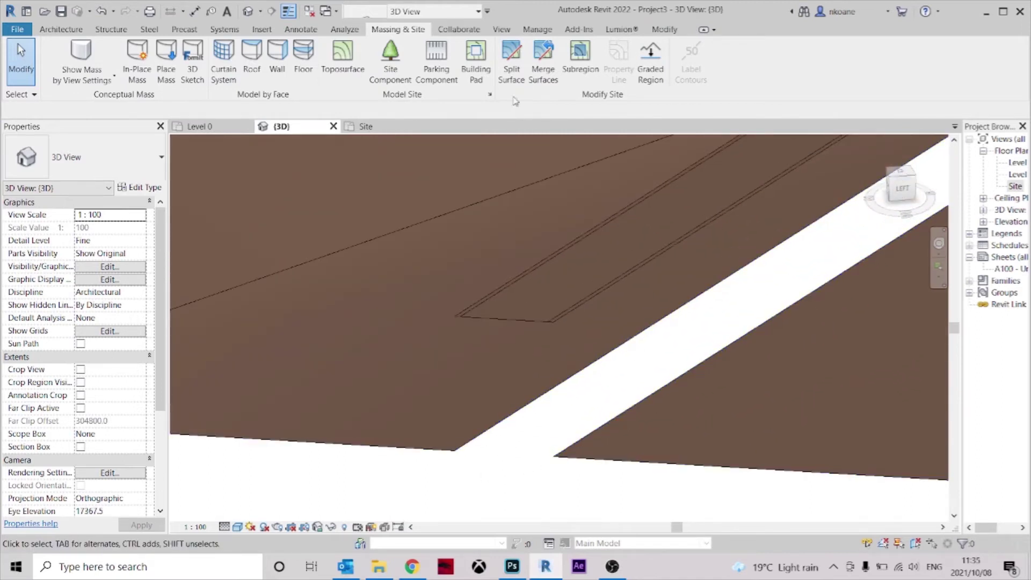
{"action": "left_click", "coordinate": [511, 60]}
{"action": "left_click", "coordinate": [580, 460]}
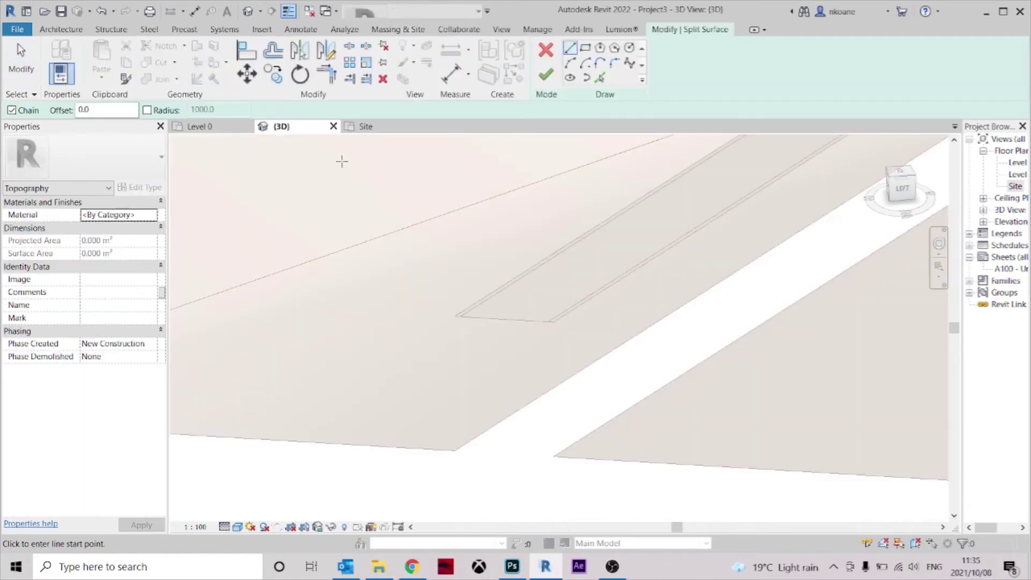
{"action": "left_click", "coordinate": [382, 127]}
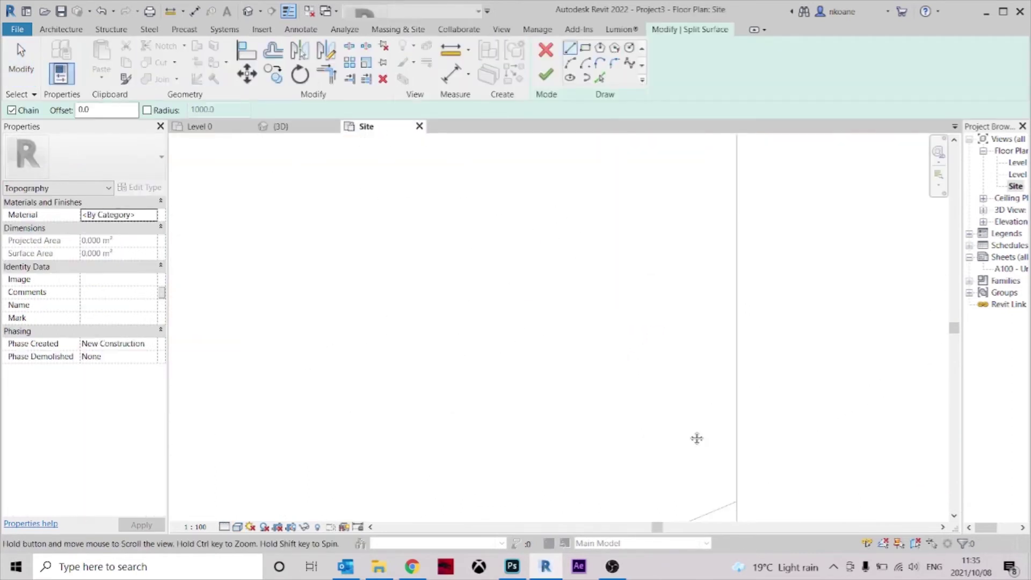
{"action": "scroll", "coordinate": [686, 216], "scroll_direction": "up", "scroll_amount": 5}
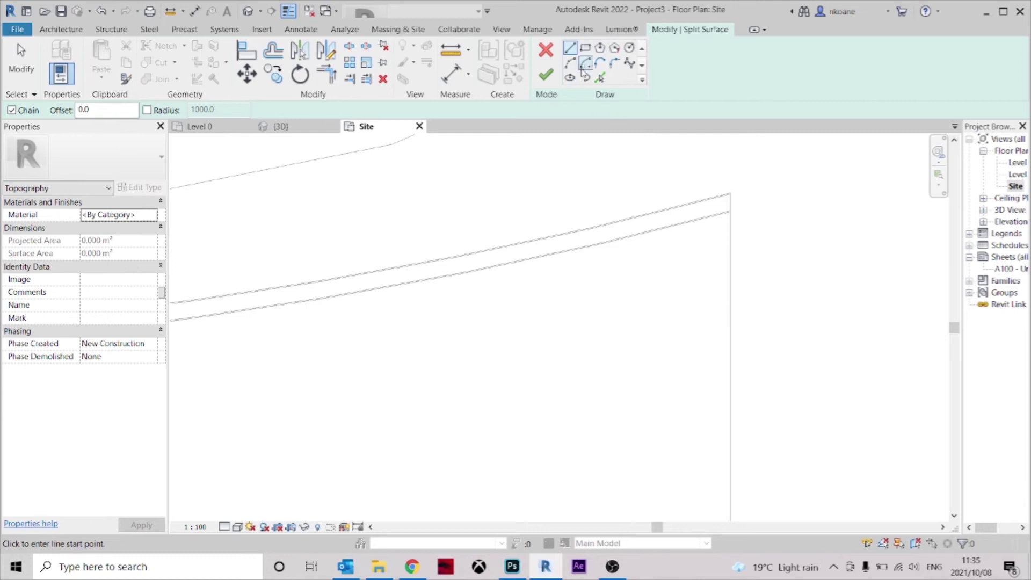
{"action": "left_click", "coordinate": [599, 78]}
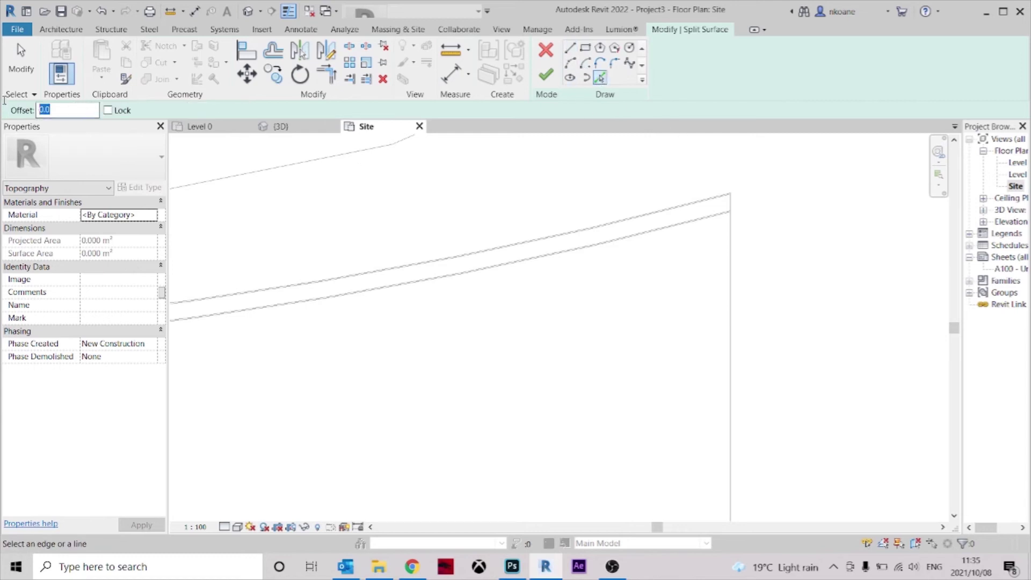
{"action": "type", "text": "6"}
{"action": "key", "text": "Return"}
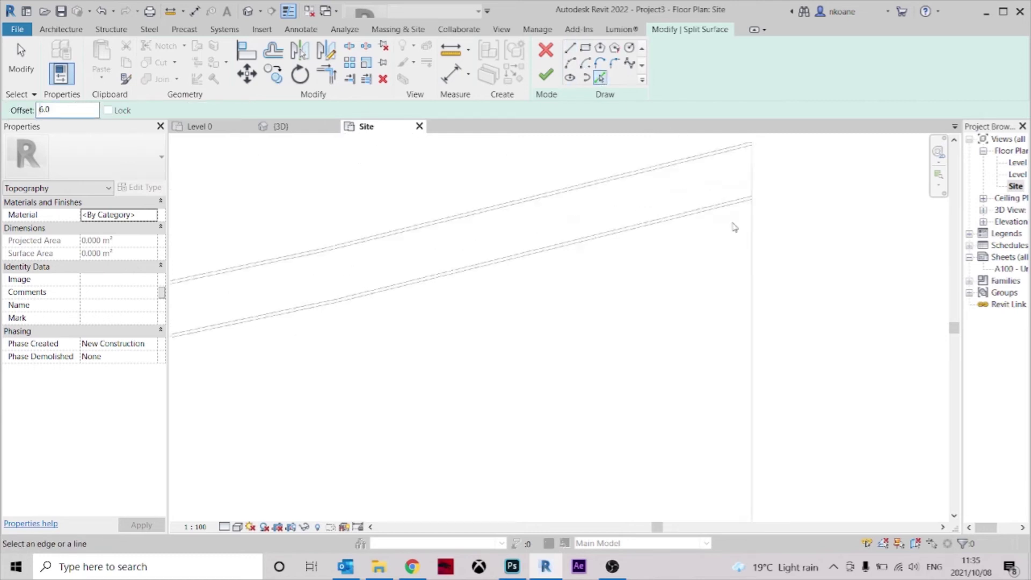
{"action": "scroll", "coordinate": [736, 225], "scroll_direction": "up", "scroll_amount": 2}
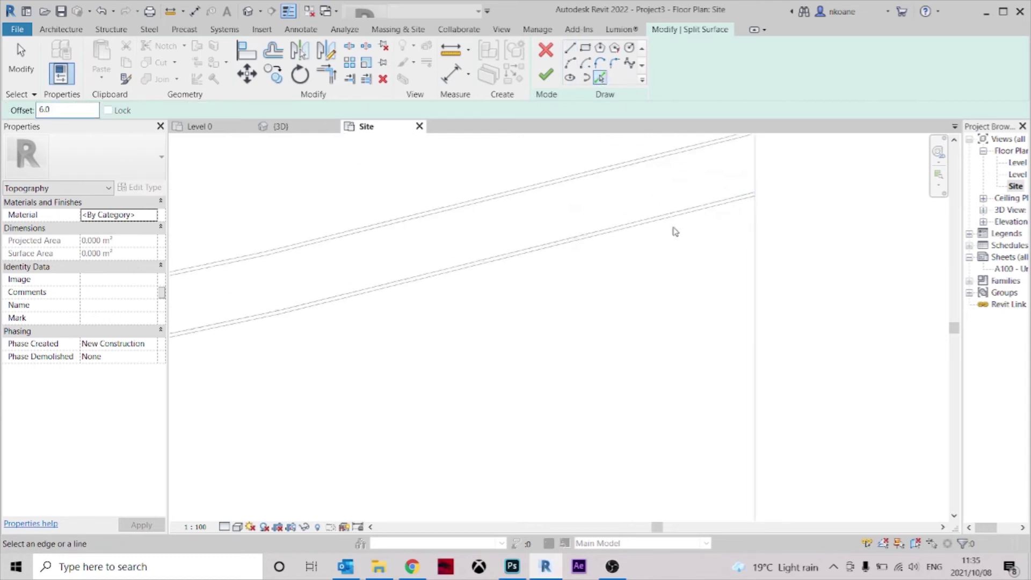
{"action": "left_click", "coordinate": [756, 203]}
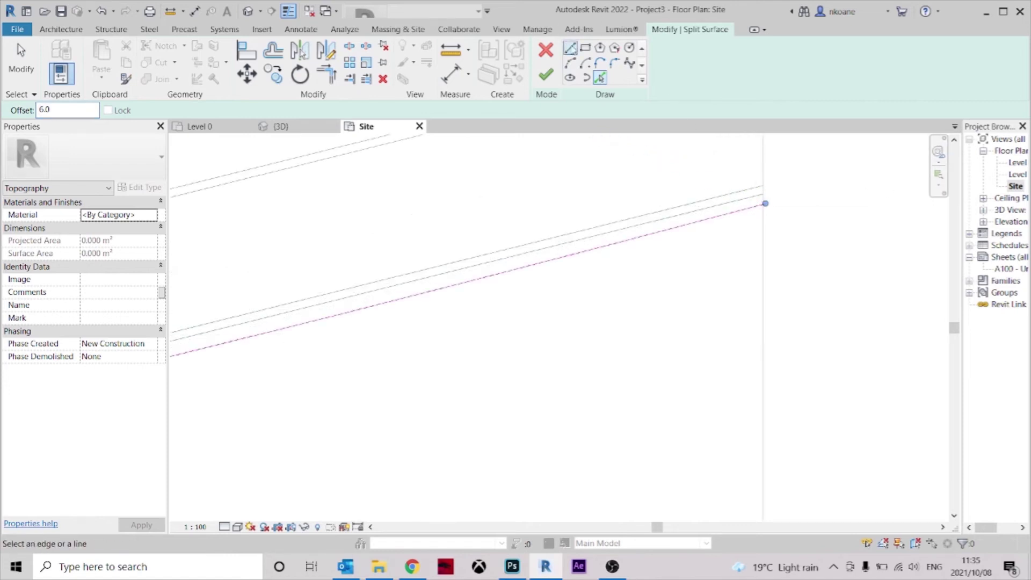
Draw a zero-offset line about 13 long from the 6-offset curve's end across the surface edge, finish the split and return to 3D
{"action": "left_click", "coordinate": [569, 47]}
{"action": "scroll", "coordinate": [856, 269], "scroll_direction": "up", "scroll_amount": 3}
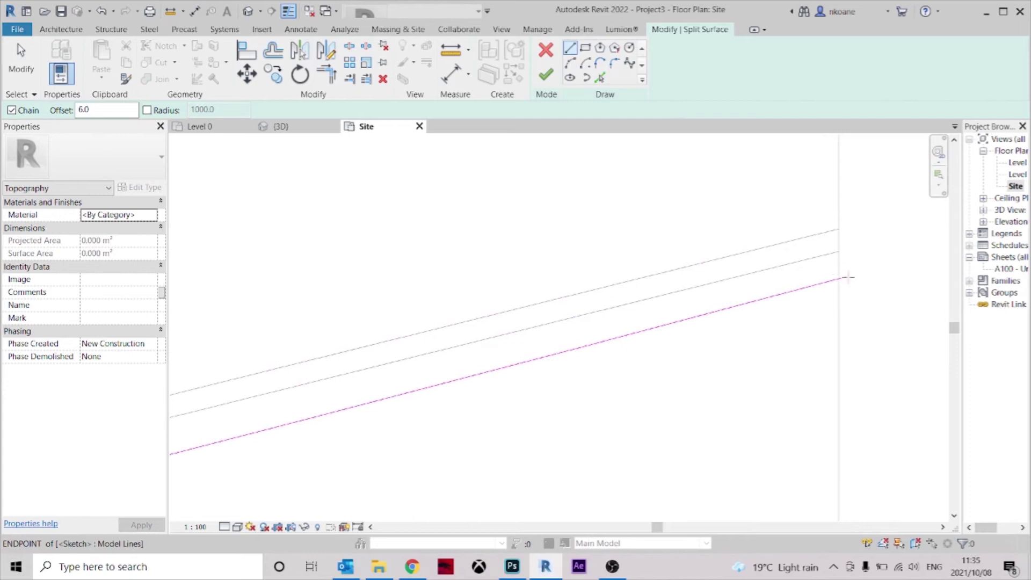
{"action": "left_click", "coordinate": [848, 277]}
{"action": "scroll", "coordinate": [838, 226], "scroll_direction": "up", "scroll_amount": 2}
{"action": "left_click", "coordinate": [573, 46]}
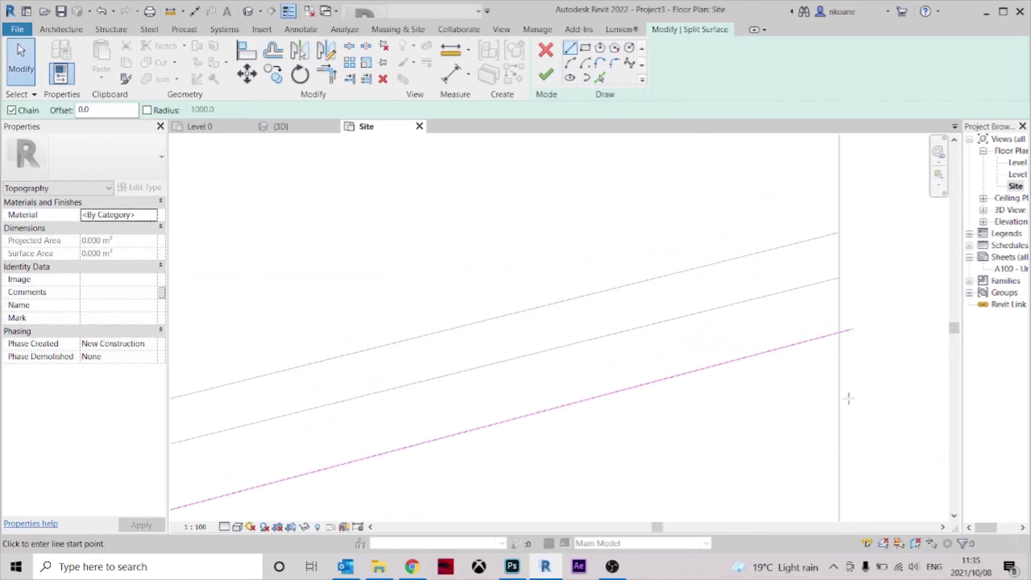
{"action": "left_click", "coordinate": [852, 329]}
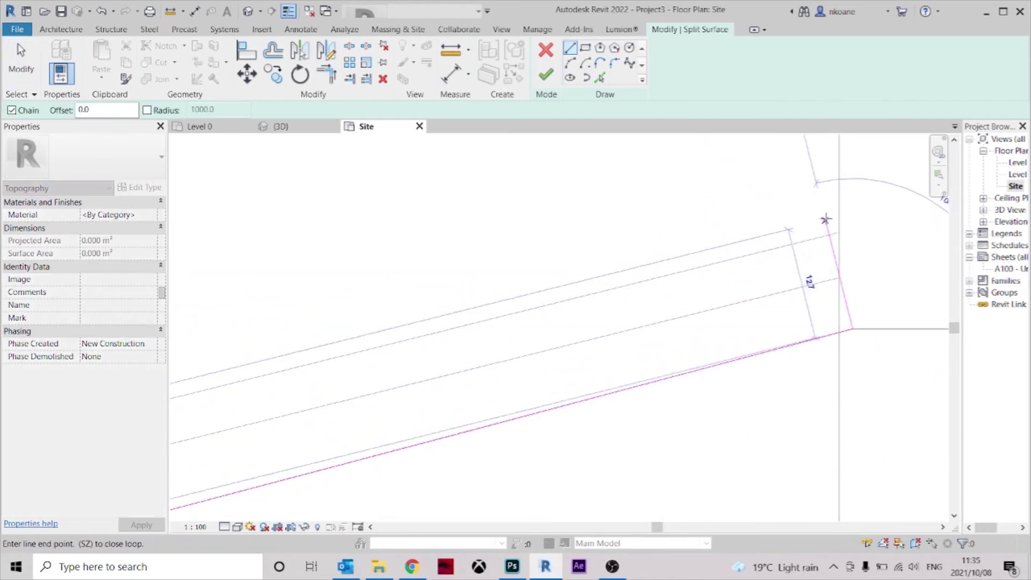
{"action": "left_click", "coordinate": [821, 216]}
{"action": "key", "text": "Escape"}
{"action": "key", "text": "Escape"}
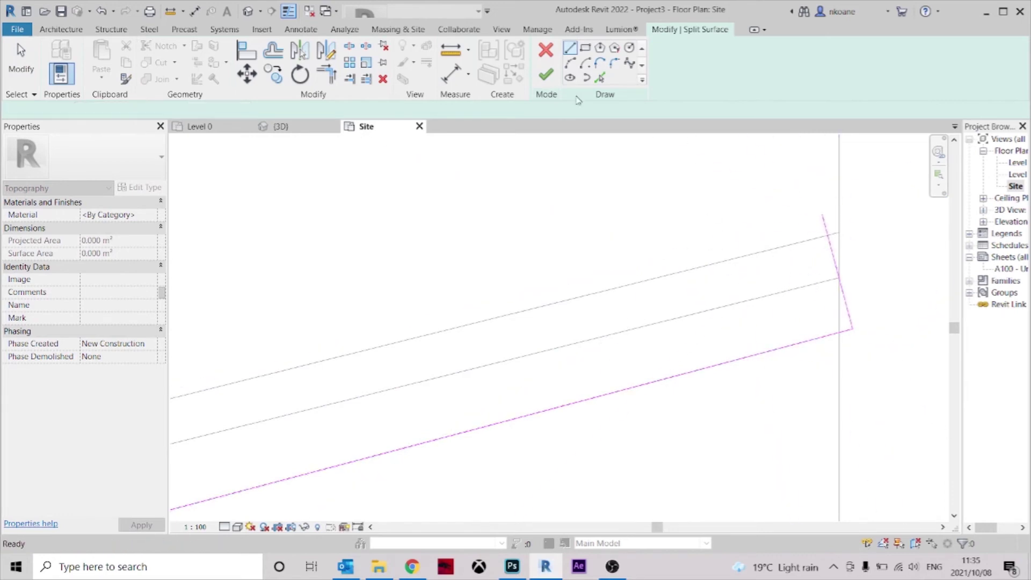
{"action": "left_click", "coordinate": [546, 78]}
{"action": "key", "text": "3"}
{"action": "key", "text": "d"}
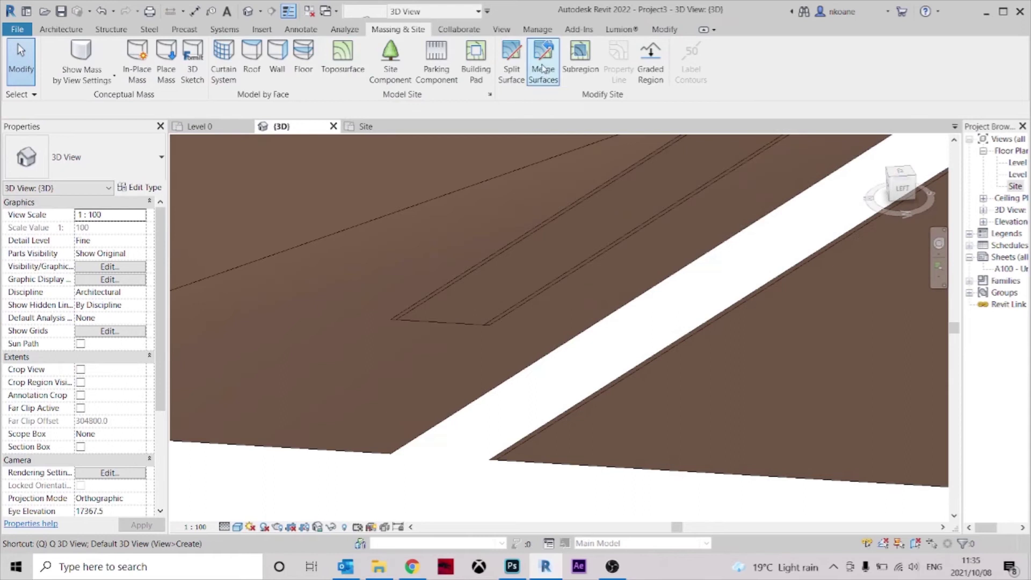
Start splitting the road-side surface and, in the Site plan, pick the kerb's lower edge with a 95 offset toward the road
{"action": "left_click", "coordinate": [511, 60]}
{"action": "left_click", "coordinate": [462, 417]}
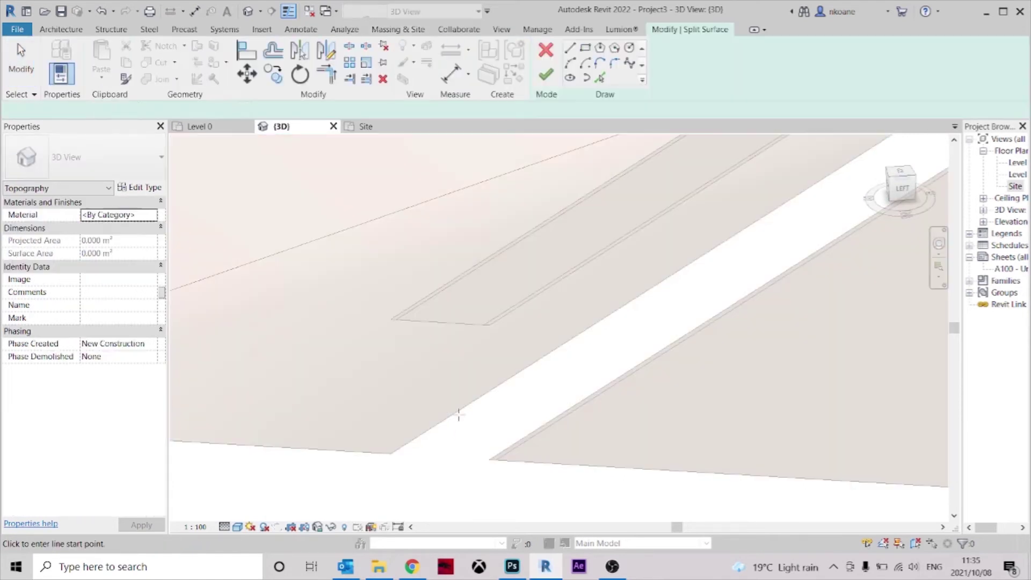
{"action": "scroll", "coordinate": [679, 302], "scroll_direction": "down", "scroll_amount": 4}
{"action": "middle_click_drag", "start_coordinate": [691, 303], "coordinate": [696, 338]}
{"action": "scroll", "coordinate": [675, 319], "scroll_direction": "up", "scroll_amount": 3}
{"action": "middle_click_drag", "start_coordinate": [628, 326], "coordinate": [655, 278]}
{"action": "key", "text": "Escape"}
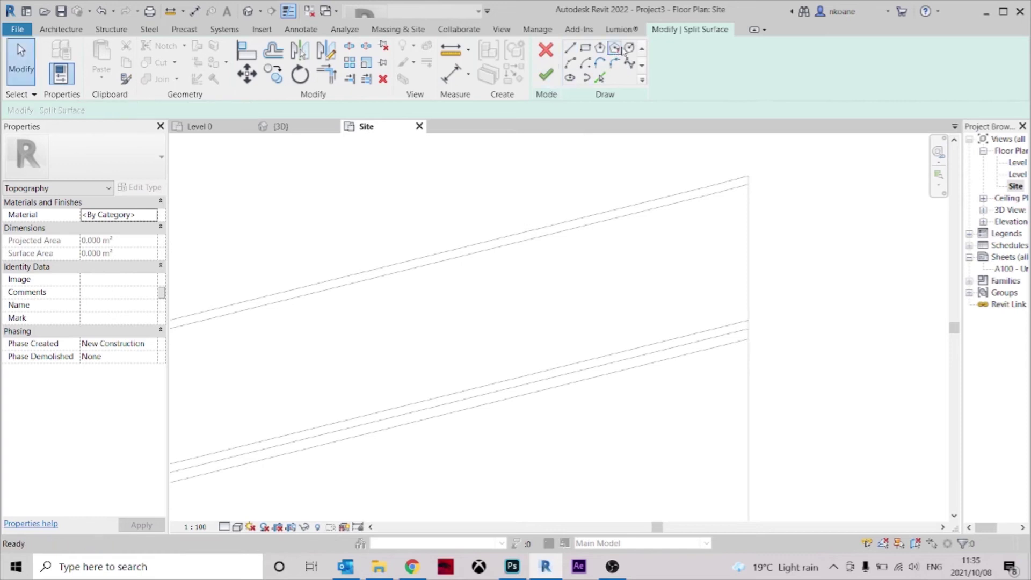
{"action": "left_click", "coordinate": [600, 79]}
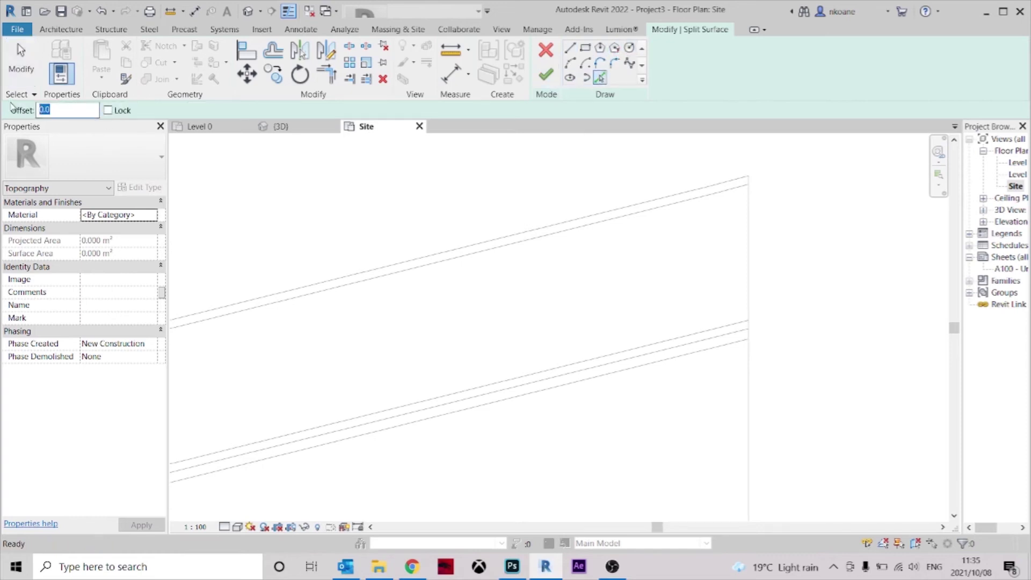
{"action": "type", "text": "95"}
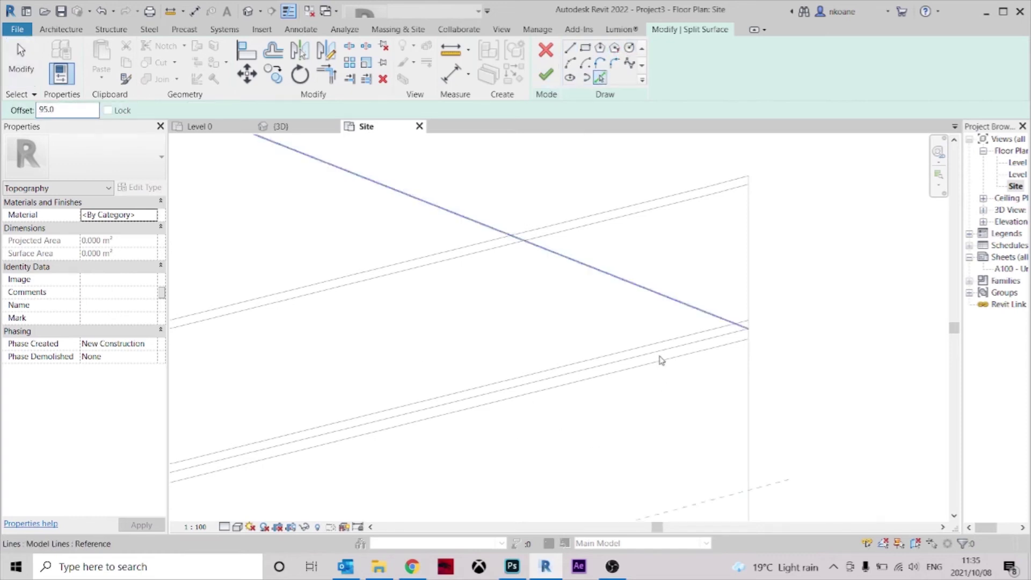
{"action": "left_click", "coordinate": [656, 350]}
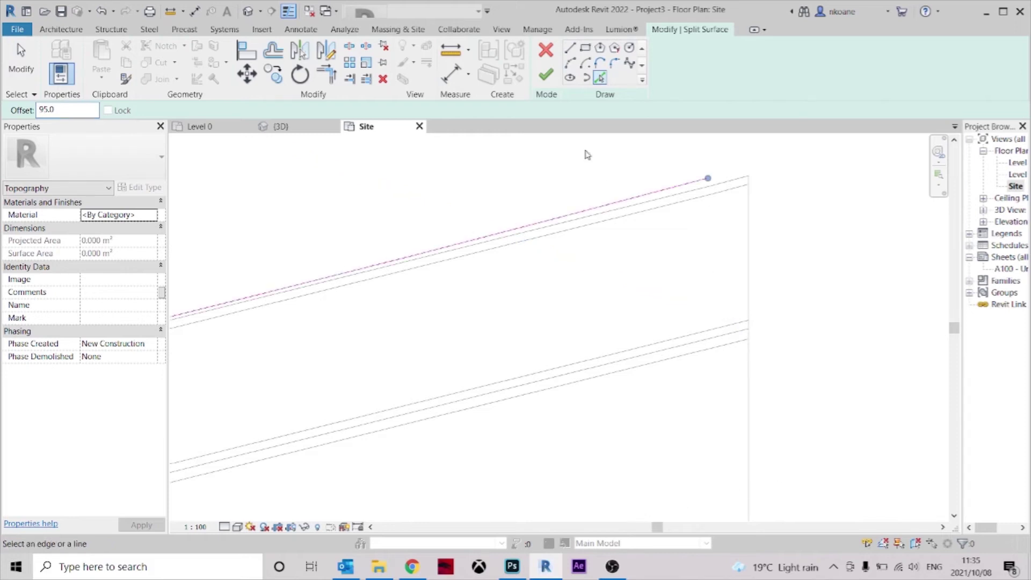
Draw a vertical zero-offset line along the surface's straight end, running past the level of the 95-offset curve
{"action": "left_click", "coordinate": [570, 48]}
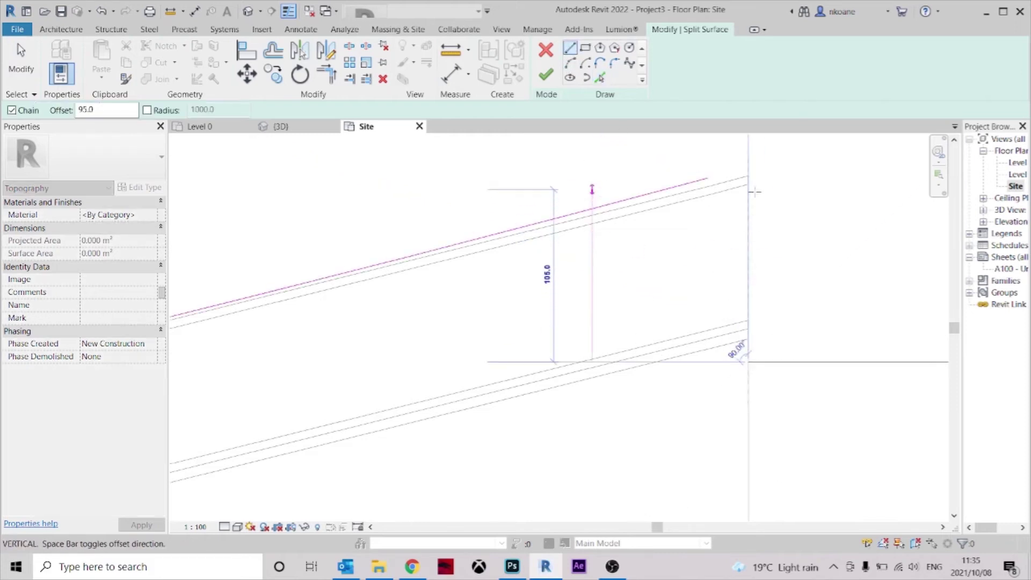
{"action": "key", "text": "Escape"}
{"action": "key", "text": "Escape"}
{"action": "left_click", "coordinate": [570, 48]}
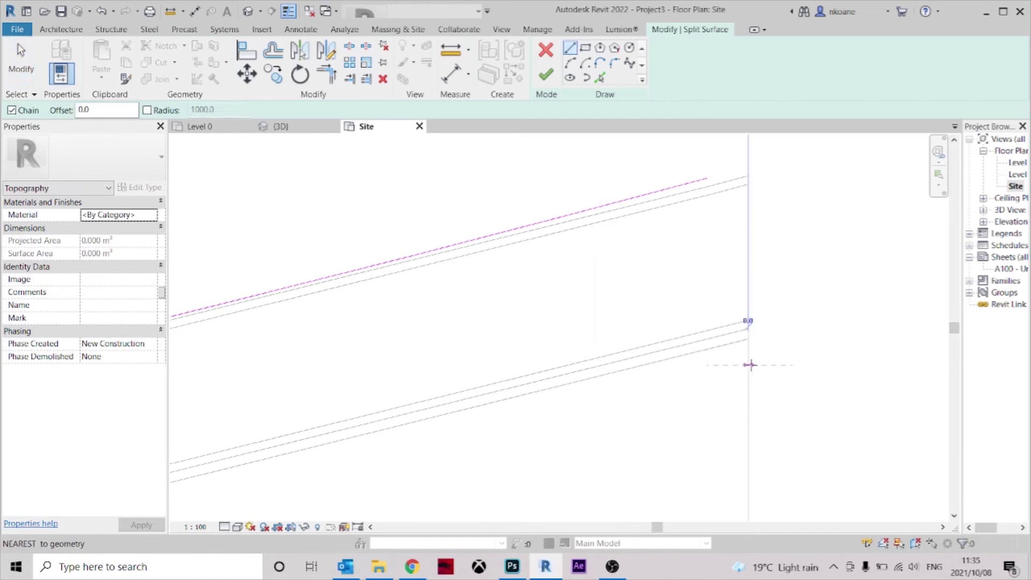
{"action": "left_click", "coordinate": [748, 143]}
{"action": "key", "text": "Escape"}
{"action": "scroll", "coordinate": [741, 150], "scroll_direction": "up", "scroll_amount": 3}
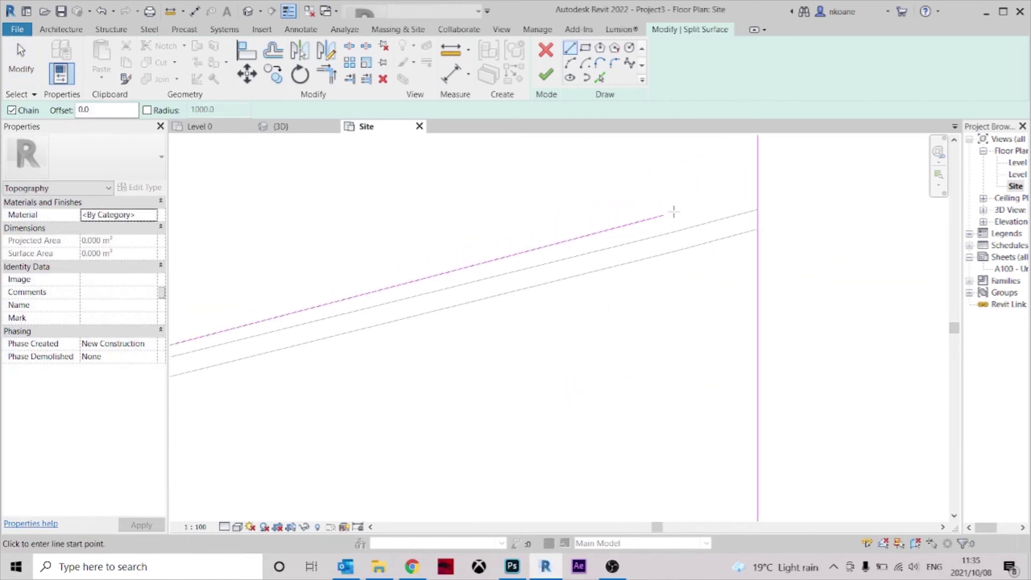
Extend the 95-offset curve to the vertical line with a short segment and trim the two into a corner
{"action": "left_click", "coordinate": [757, 191]}
{"action": "key", "text": "Escape"}
{"action": "key", "text": "Escape"}
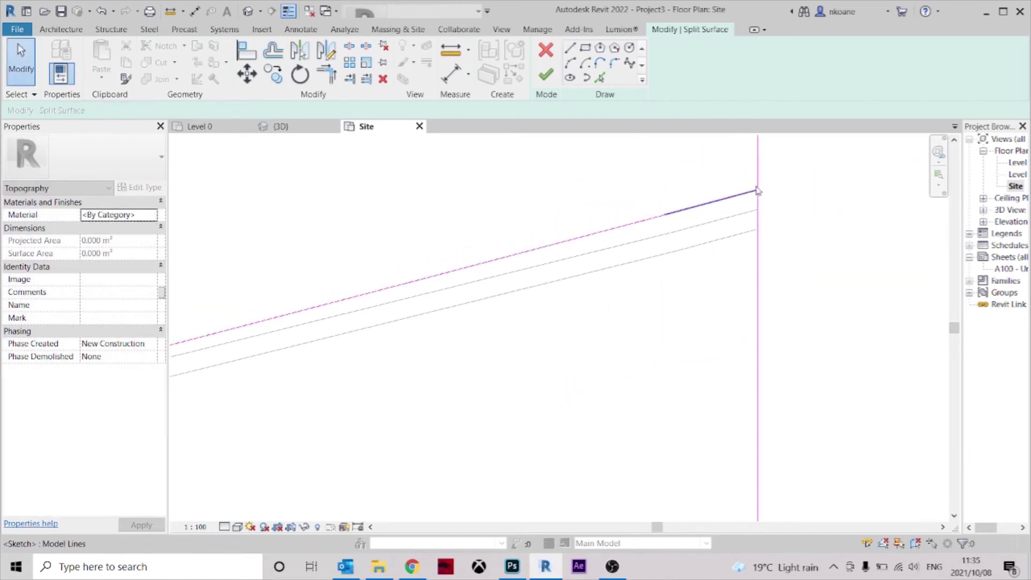
{"action": "key", "text": "t"}
{"action": "key", "text": "r"}
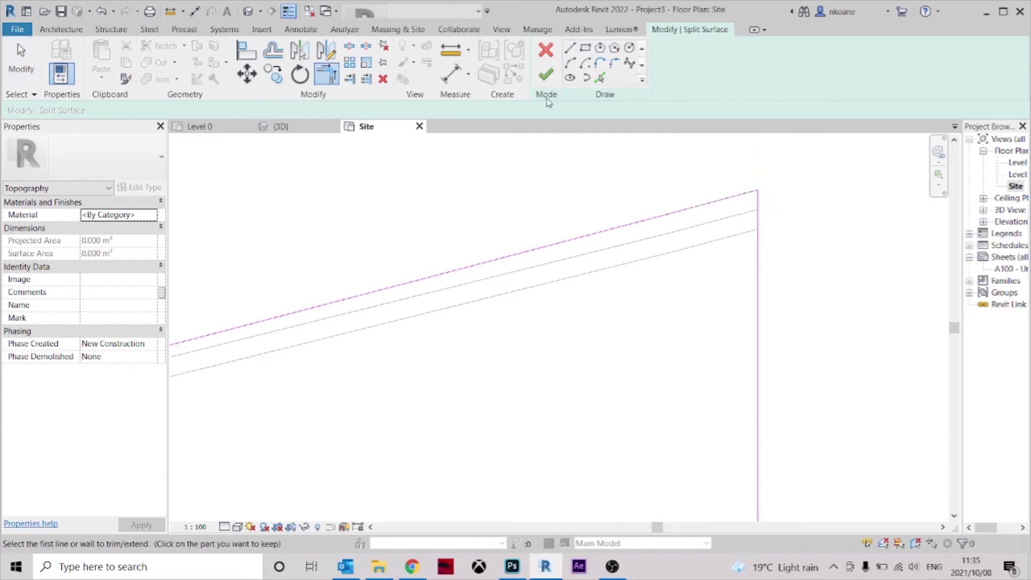
{"action": "left_click", "coordinate": [543, 78]}
{"action": "key", "text": "Escape"}
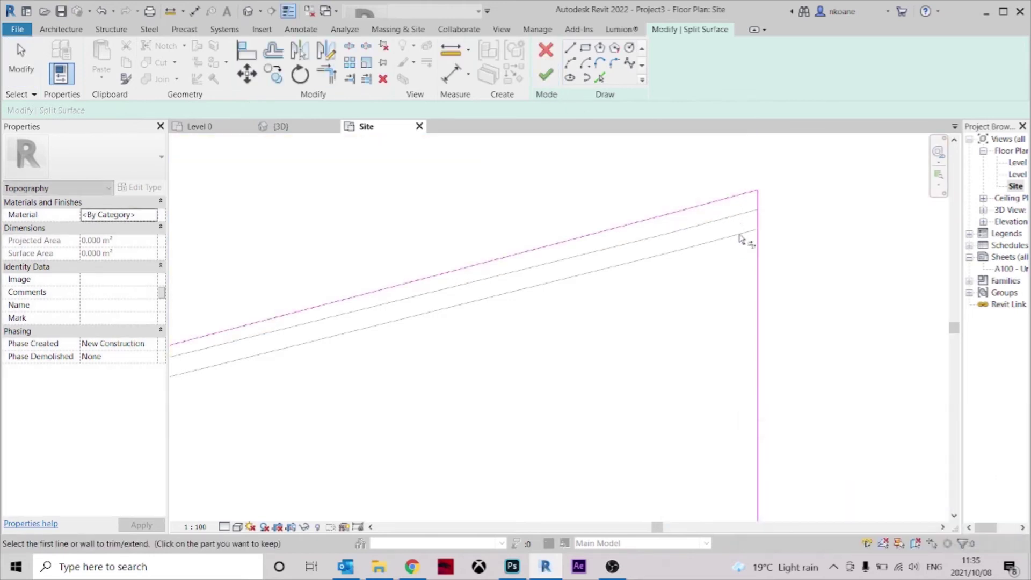
Try to finish the split with the vertical line moved above the curve's end at a length of 30, and undo the change
{"action": "scroll", "coordinate": [750, 238], "scroll_direction": "up", "scroll_amount": 1}
{"action": "left_click", "coordinate": [746, 249]}
{"action": "left_click_drag", "start_coordinate": [746, 368], "coordinate": [745, 183]}
{"action": "left_click", "coordinate": [546, 75]}
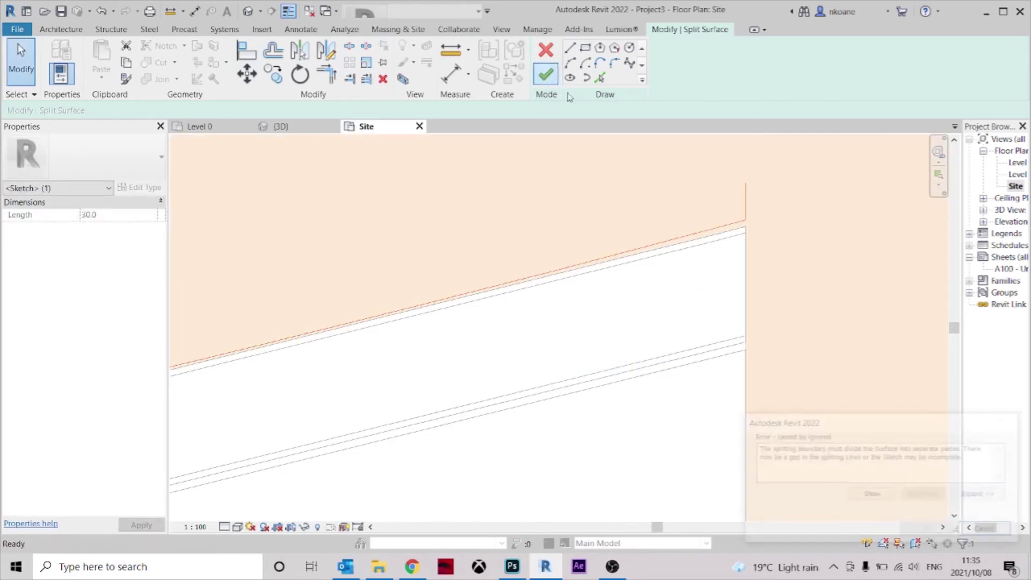
{"action": "key", "text": "Escape"}
{"action": "key", "text": "ctrl+z"}
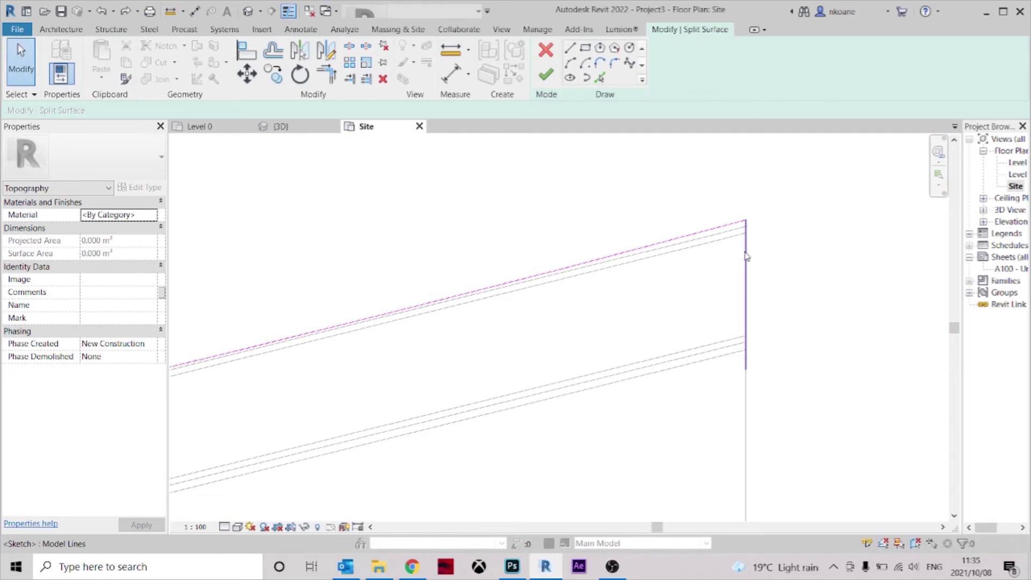
Check the vertical line and the short connecting segment, and retry finishing the split
{"action": "left_click", "coordinate": [746, 261]}
{"action": "scroll", "coordinate": [743, 223], "scroll_direction": "up", "scroll_amount": 2}
{"action": "left_click", "coordinate": [724, 231]}
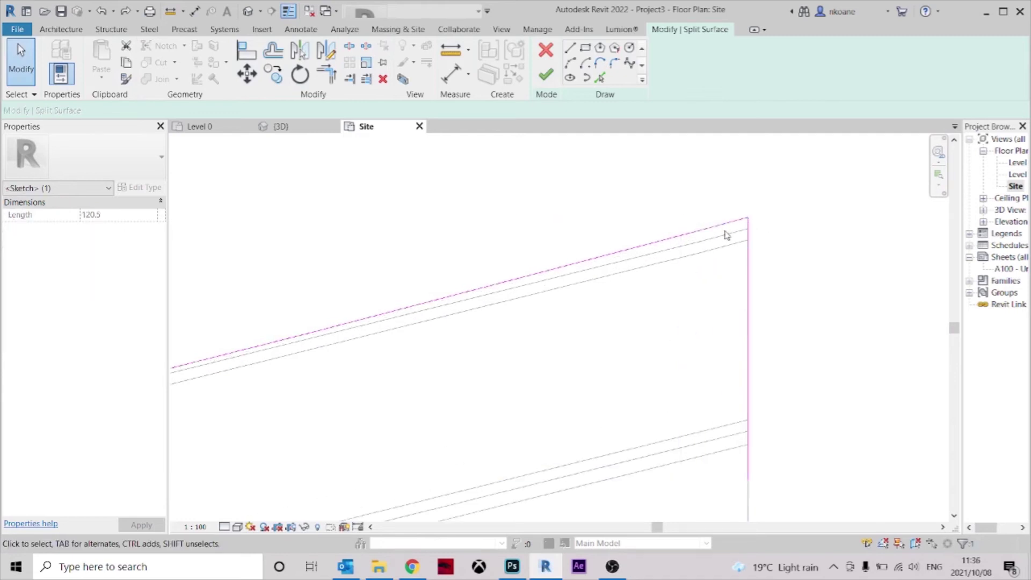
{"action": "left_click", "coordinate": [722, 225]}
{"action": "left_click", "coordinate": [545, 75]}
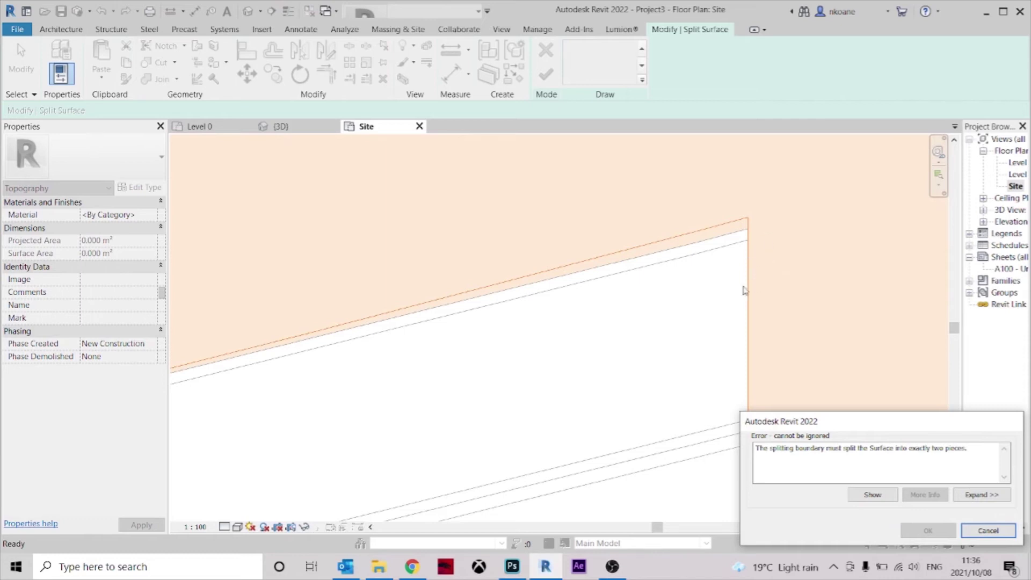
{"action": "key", "text": "Escape"}
Draw a short diagonal line inward from the vertical line, shorten the vertical line to meet it, and finish the split
{"action": "left_click", "coordinate": [571, 48]}
{"action": "scroll", "coordinate": [791, 485], "scroll_direction": "down", "scroll_amount": 1}
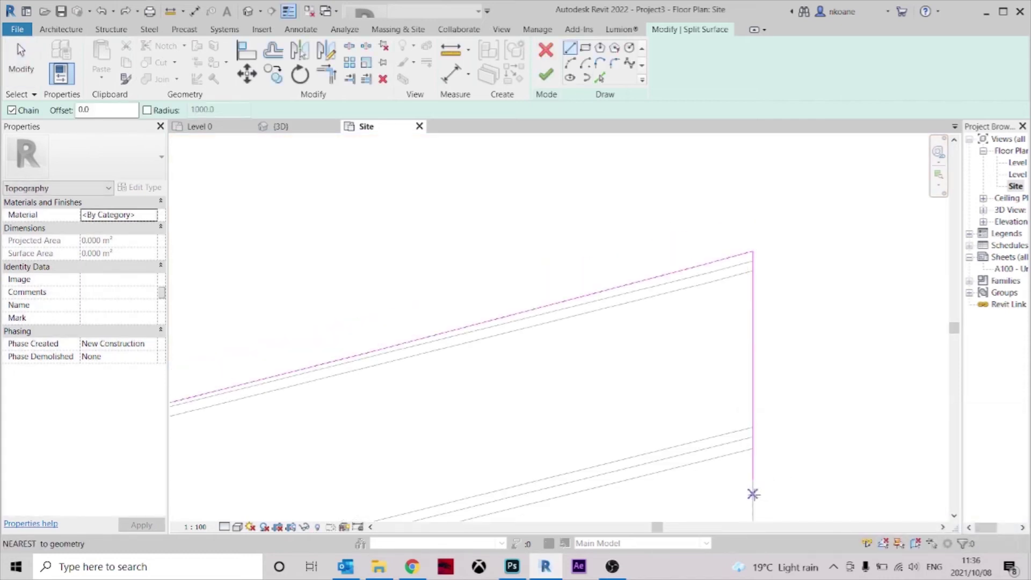
{"action": "left_click", "coordinate": [752, 392]}
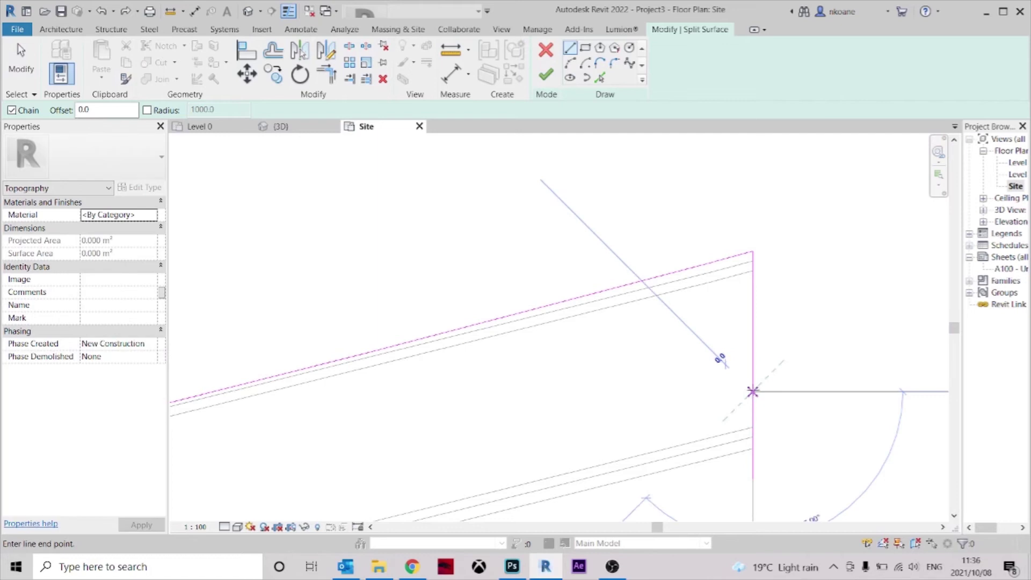
{"action": "left_click", "coordinate": [702, 434]}
{"action": "key", "text": "Escape"}
{"action": "key", "text": "Escape"}
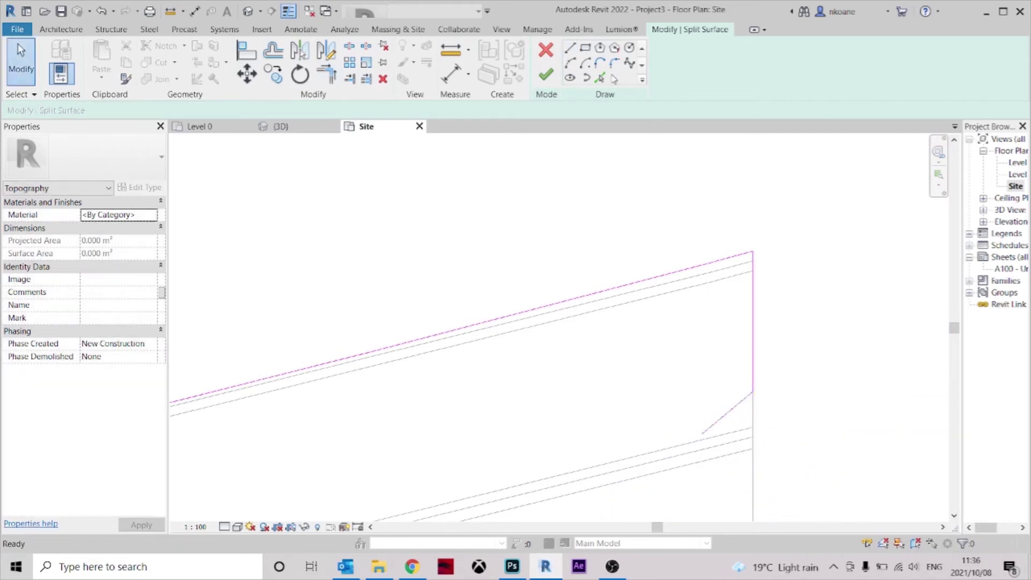
{"action": "left_click", "coordinate": [546, 76]}
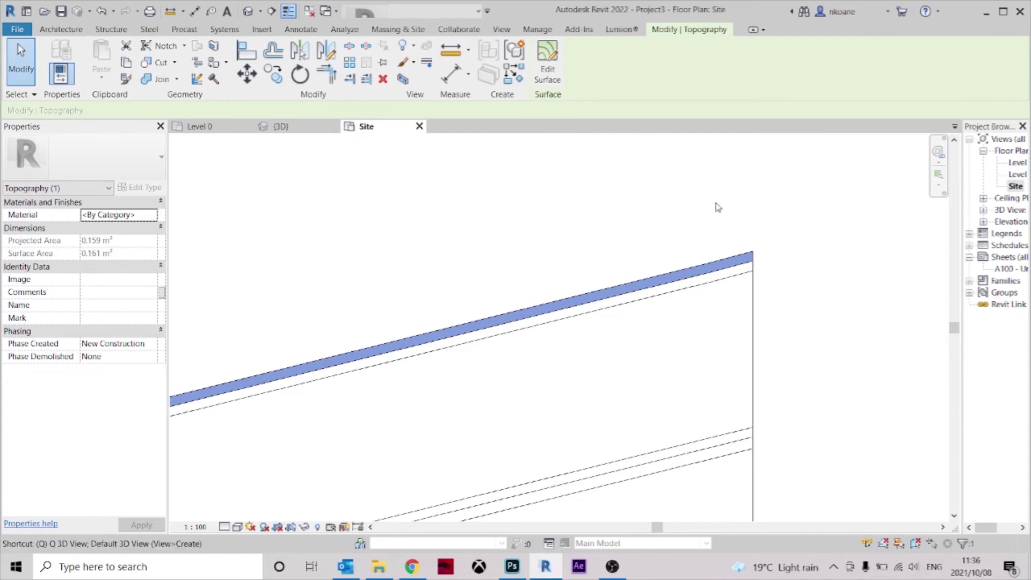
Start splitting the road surface along the kerb gap in the 3D view and place a curve offset 6 from its edge in the Site plan
{"action": "key", "text": "d"}
{"action": "middle_click_drag", "start_coordinate": [493, 460], "coordinate": [665, 211], "text": "shift"}
{"action": "scroll", "coordinate": [536, 495], "scroll_direction": "up", "scroll_amount": 4}
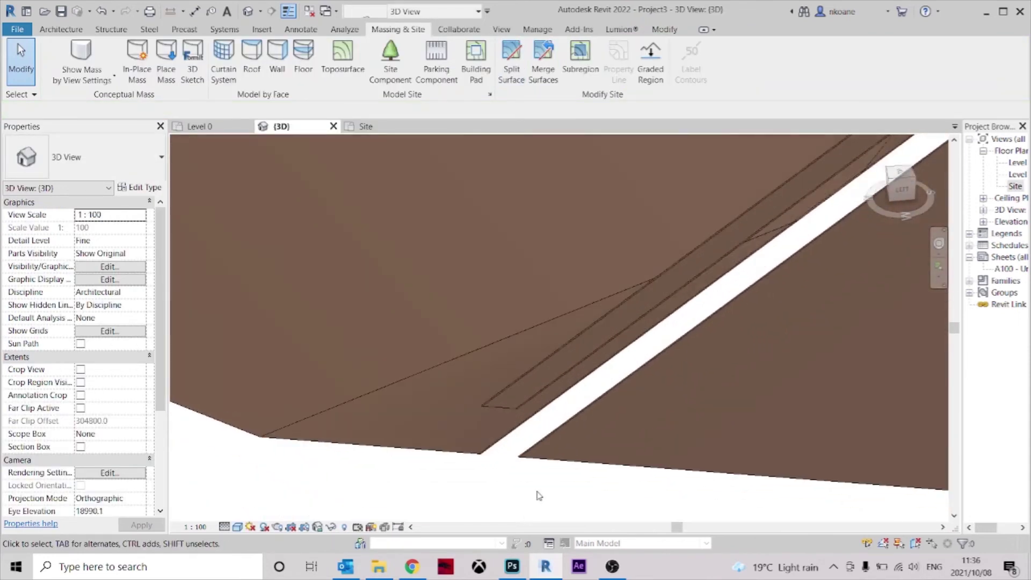
{"action": "scroll", "coordinate": [406, 398], "scroll_direction": "down", "scroll_amount": 1}
{"action": "middle_click_drag", "start_coordinate": [405, 396], "coordinate": [708, 412], "text": "shift"}
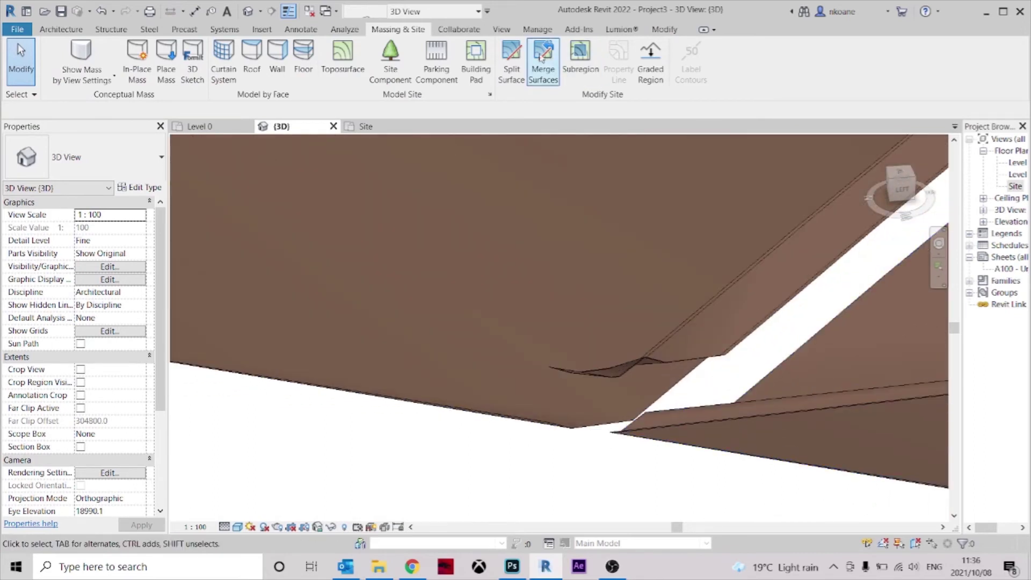
{"action": "left_click", "coordinate": [511, 61]}
{"action": "left_click", "coordinate": [633, 417]}
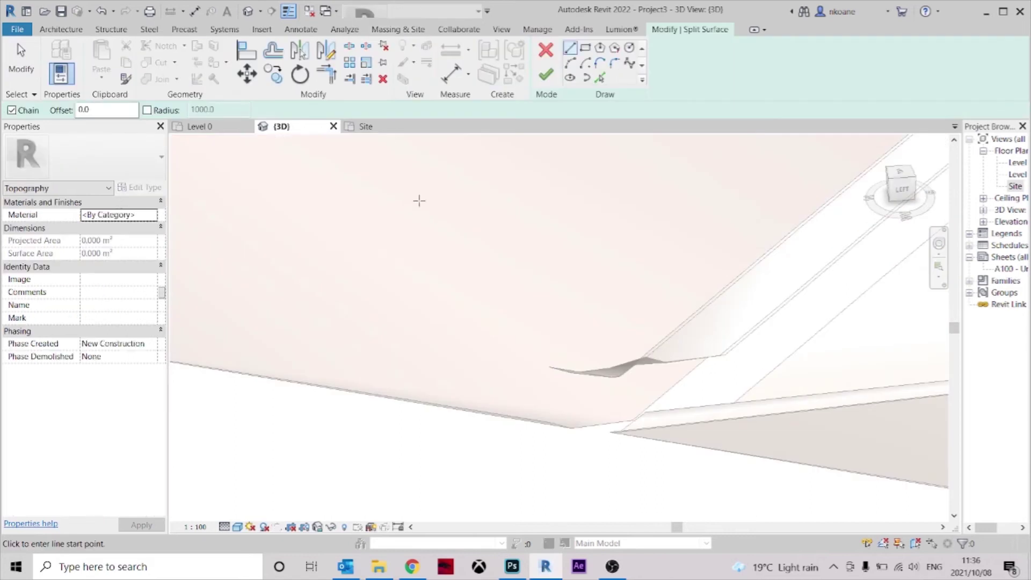
{"action": "left_click", "coordinate": [378, 127]}
{"action": "scroll", "coordinate": [688, 317], "scroll_direction": "down", "scroll_amount": 8}
{"action": "middle_click_drag", "start_coordinate": [689, 404], "coordinate": [759, 165]}
{"action": "scroll", "coordinate": [699, 305], "scroll_direction": "up", "scroll_amount": 3}
{"action": "left_click", "coordinate": [599, 79]}
{"action": "scroll", "coordinate": [804, 408], "scroll_direction": "up", "scroll_amount": 5}
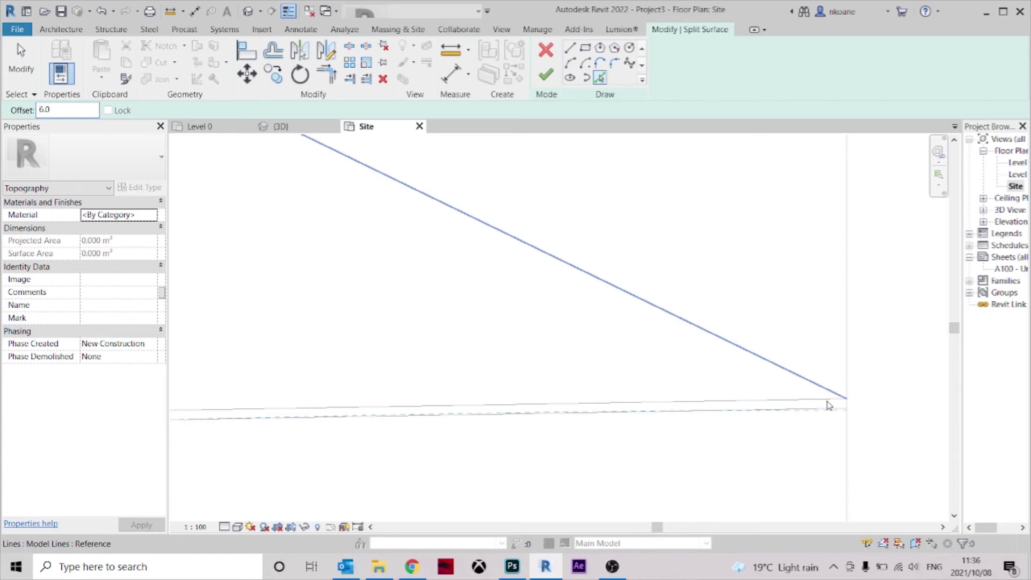
{"action": "left_click", "coordinate": [827, 402]}
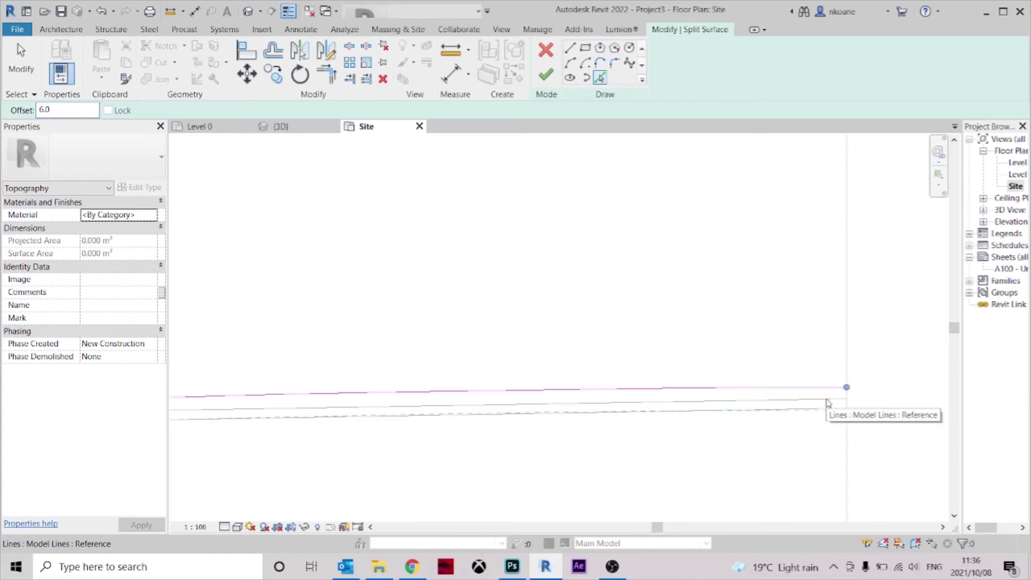
{"action": "key", "text": "Escape"}
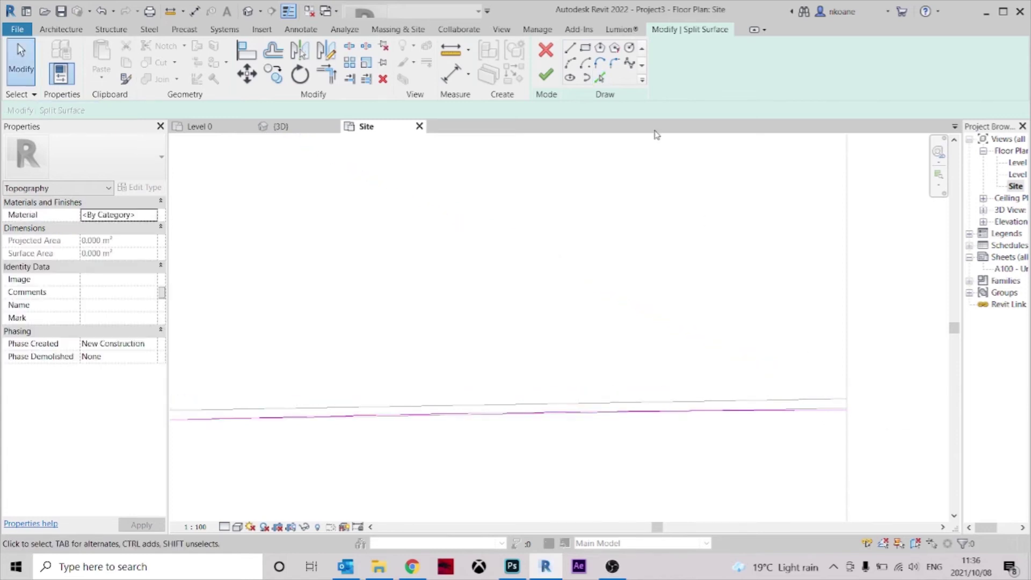
Draw a short vertical line along the road's end edge down to the offset curve, and finish the split
{"action": "left_click", "coordinate": [569, 48]}
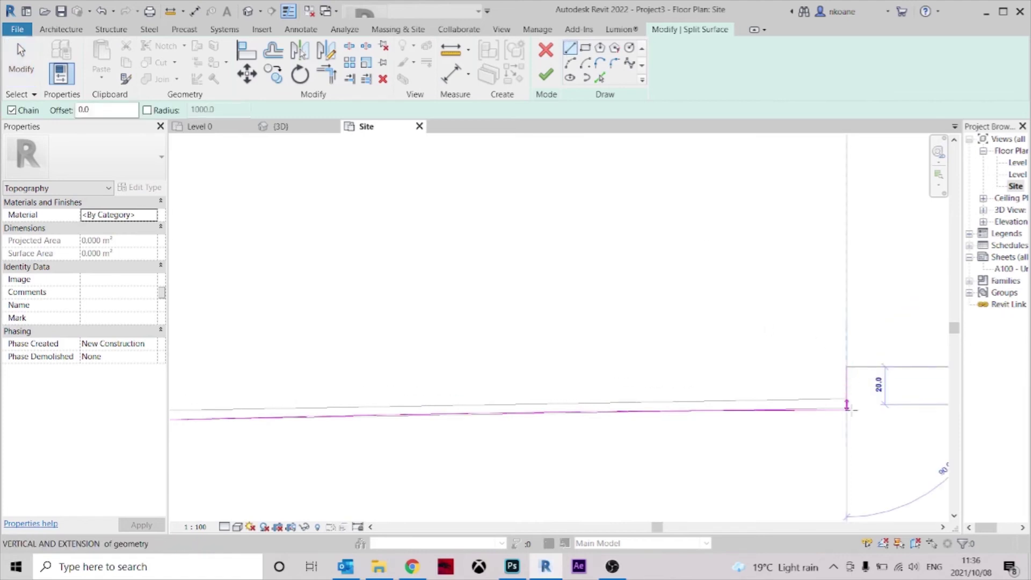
{"action": "key", "text": "Escape"}
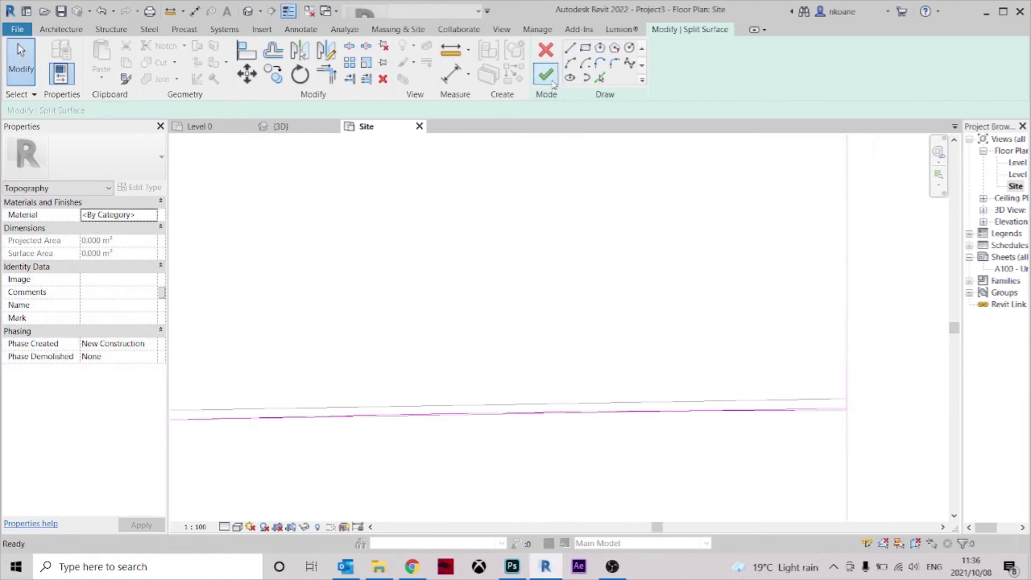
{"action": "left_click", "coordinate": [549, 72]}
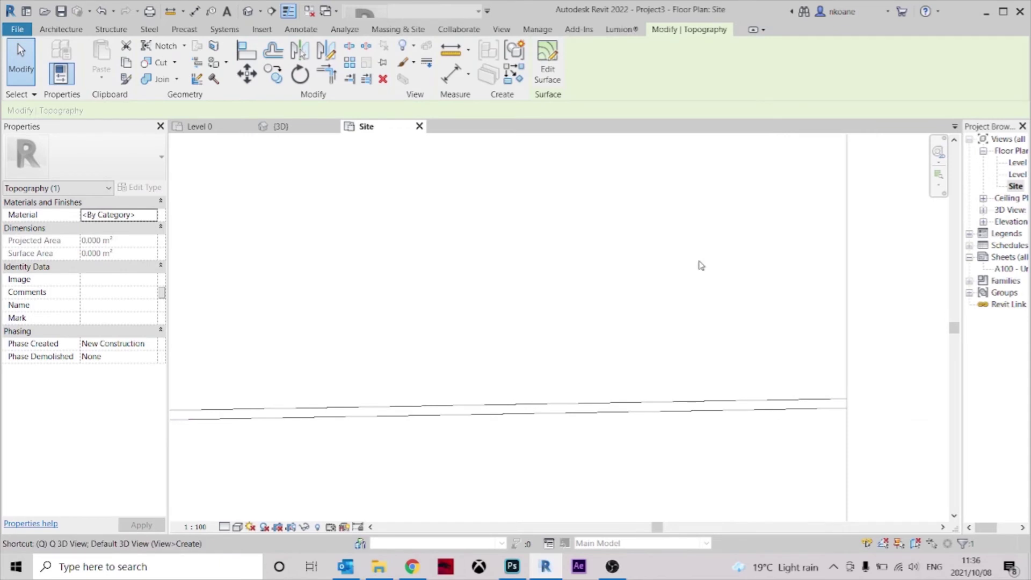
{"action": "key", "text": "space"}
{"action": "scroll", "coordinate": [769, 413], "scroll_direction": "up", "scroll_amount": 3}
{"action": "scroll", "coordinate": [786, 407], "scroll_direction": "up", "scroll_amount": 3}
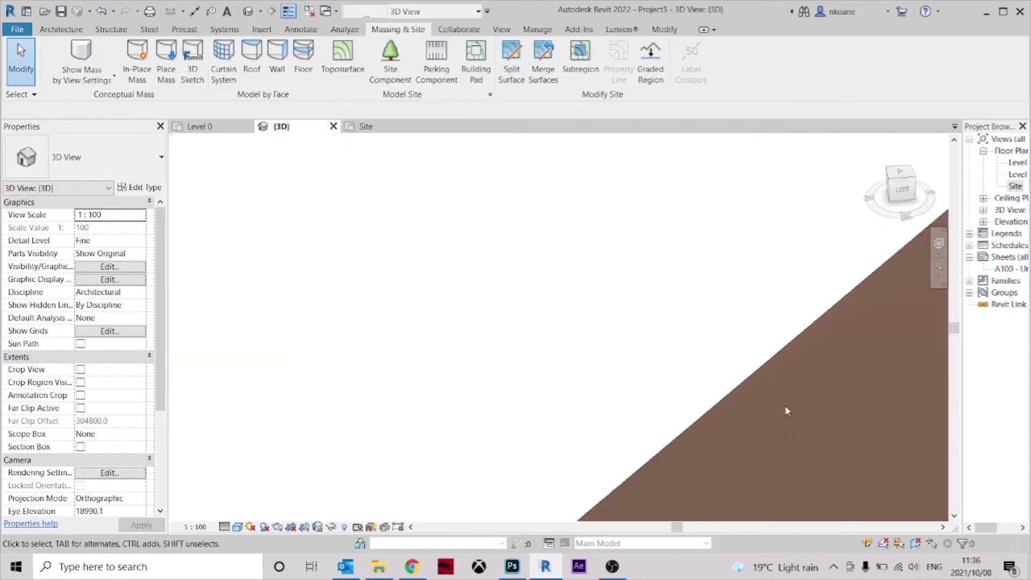
{"action": "scroll", "coordinate": [752, 382], "scroll_direction": "down", "scroll_amount": 3}
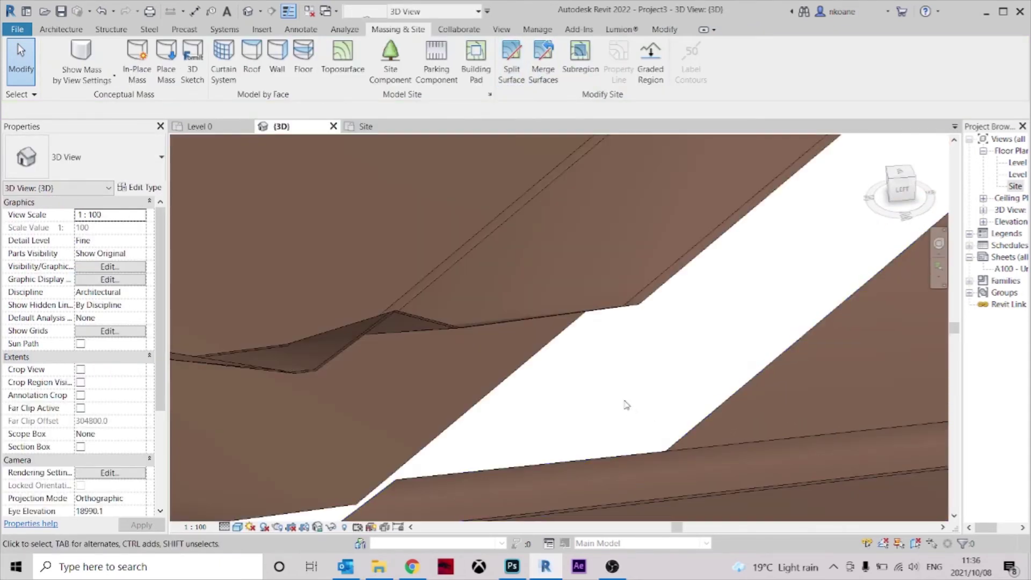
{"action": "left_click", "coordinate": [512, 380]}
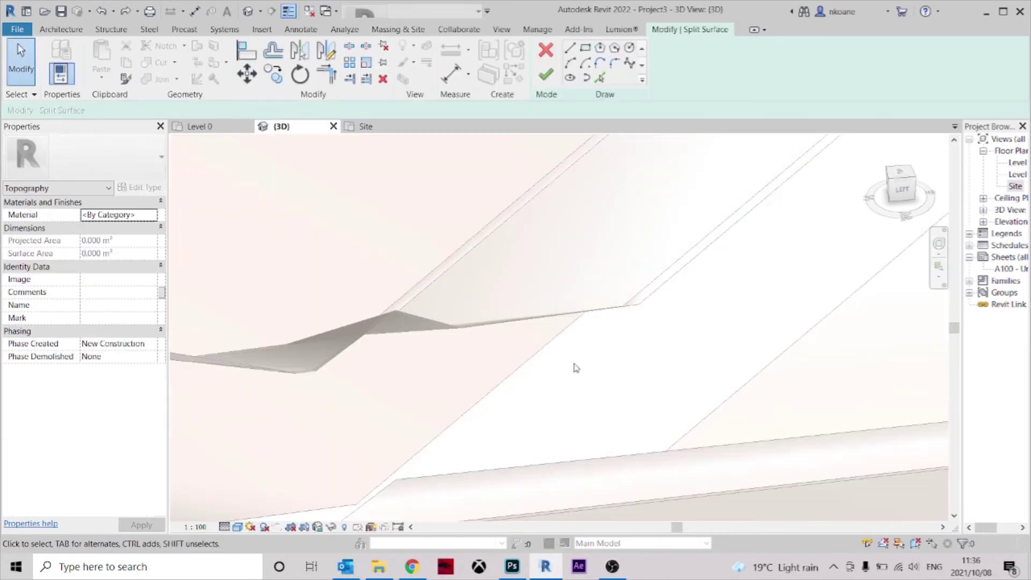
{"action": "left_click", "coordinate": [542, 54]}
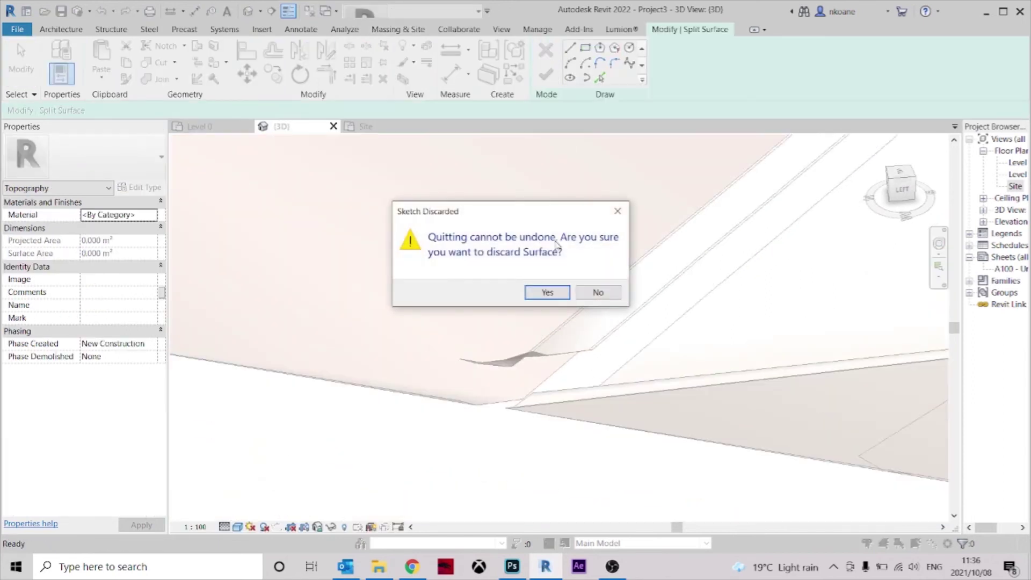
{"action": "left_click", "coordinate": [546, 292]}
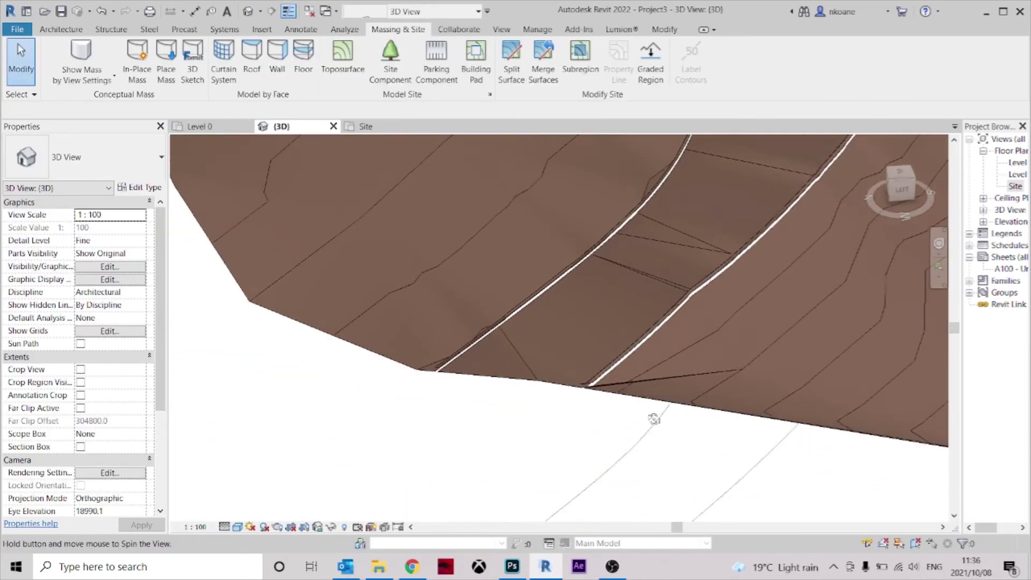
Start a split of the road surface at its end corner and place curves offset 6 on both sides of the edge curve
{"action": "scroll", "coordinate": [572, 411], "scroll_direction": "up", "scroll_amount": 2}
{"action": "left_click", "coordinate": [507, 83]}
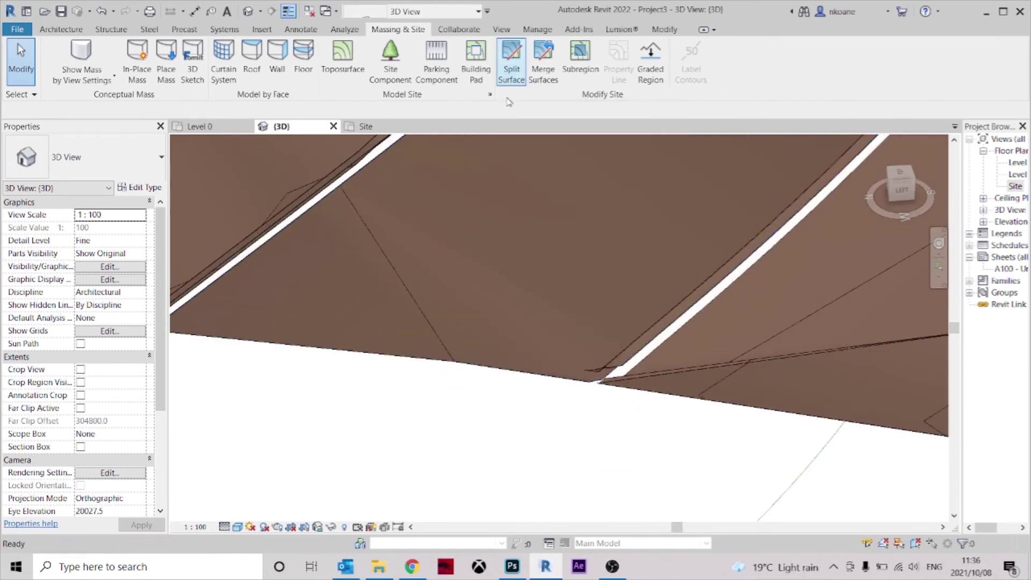
{"action": "left_click", "coordinate": [585, 383]}
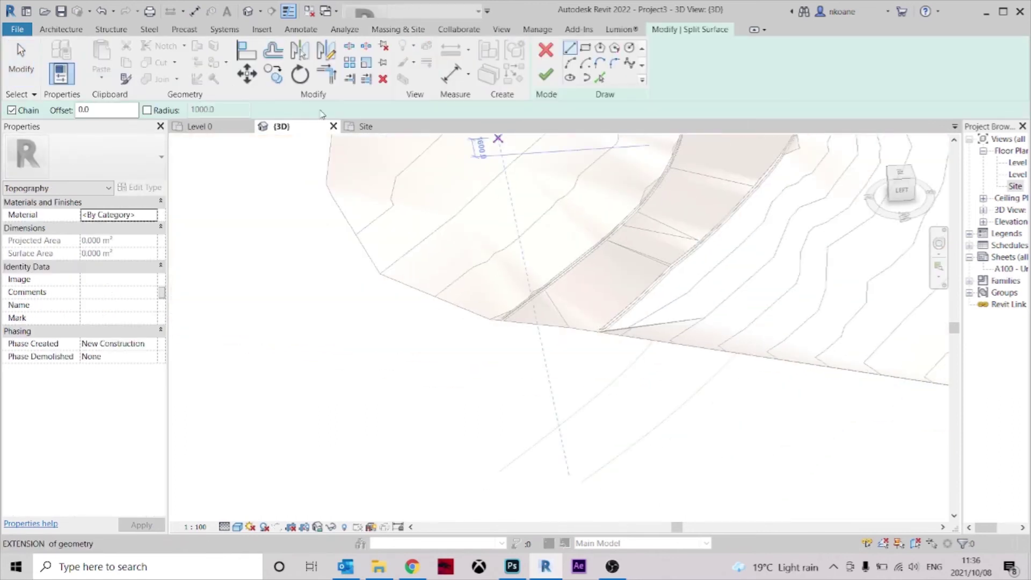
{"action": "left_click", "coordinate": [352, 126]}
{"action": "scroll", "coordinate": [604, 267], "scroll_direction": "up", "scroll_amount": 5}
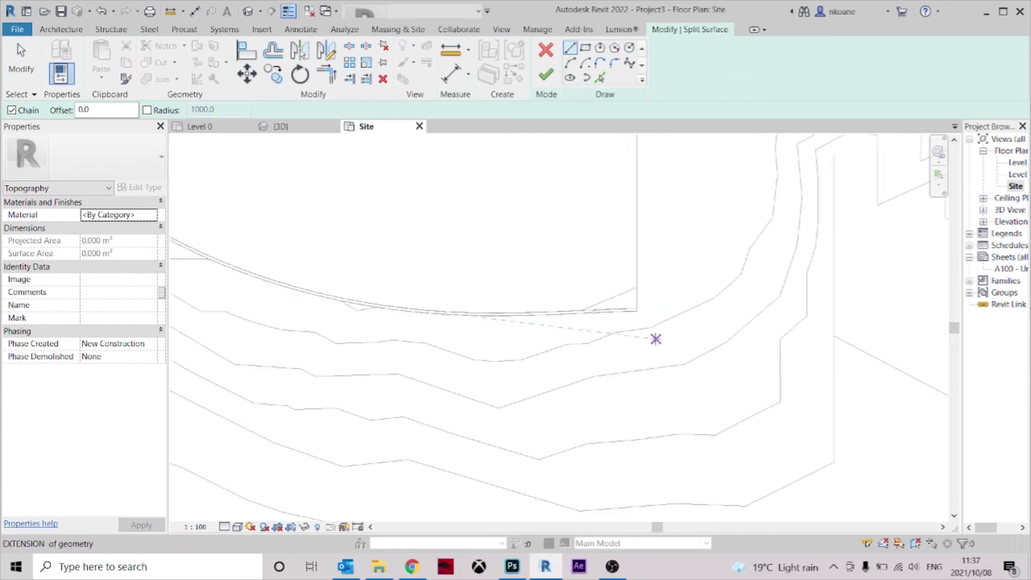
{"action": "scroll", "coordinate": [652, 338], "scroll_direction": "down", "scroll_amount": 3}
{"action": "scroll", "coordinate": [616, 353], "scroll_direction": "up", "scroll_amount": 5}
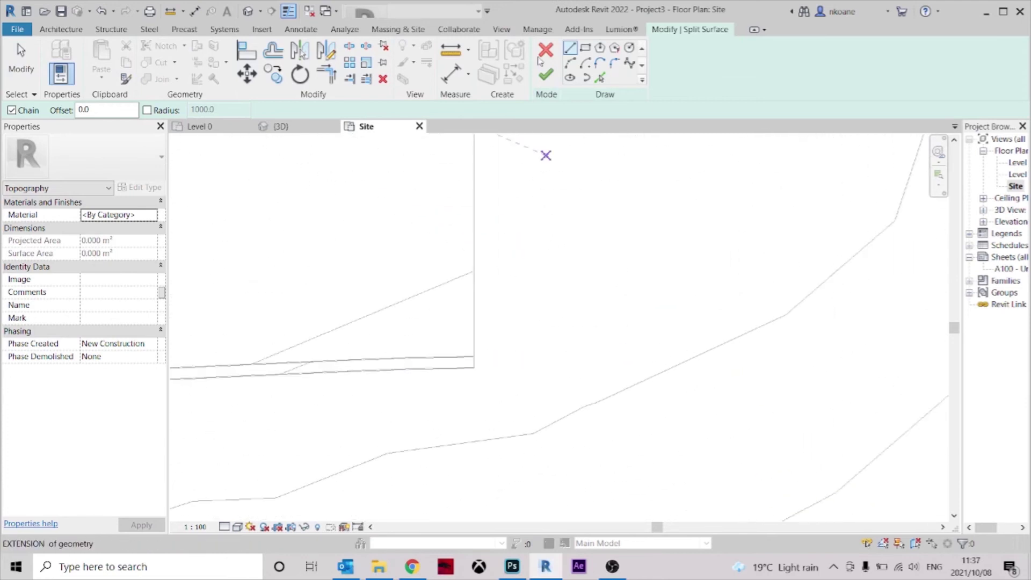
{"action": "left_click", "coordinate": [601, 79]}
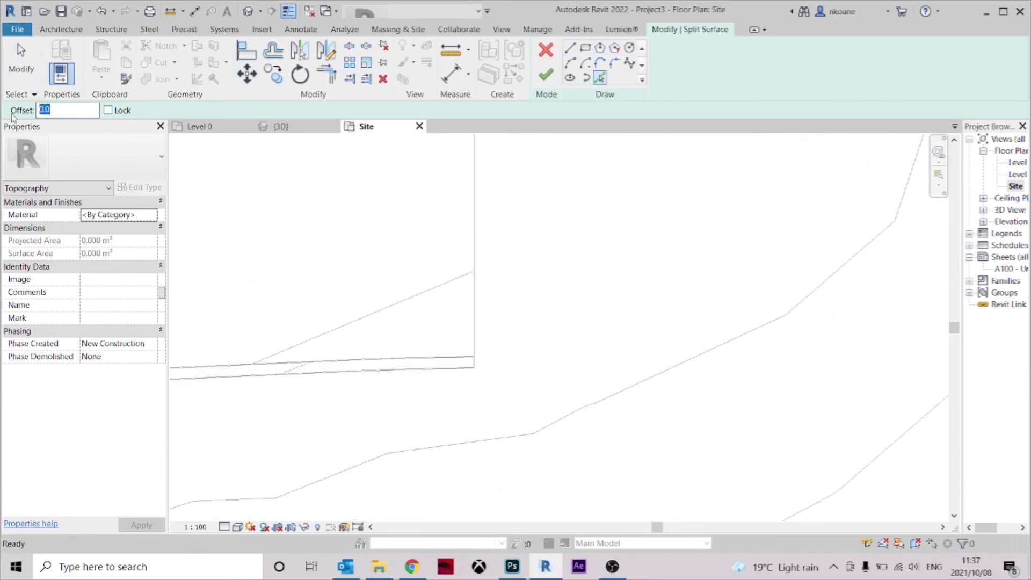
{"action": "middle_click_drag", "start_coordinate": [495, 331], "coordinate": [640, 305]}
{"action": "scroll", "coordinate": [605, 329], "scroll_direction": "up", "scroll_amount": 6}
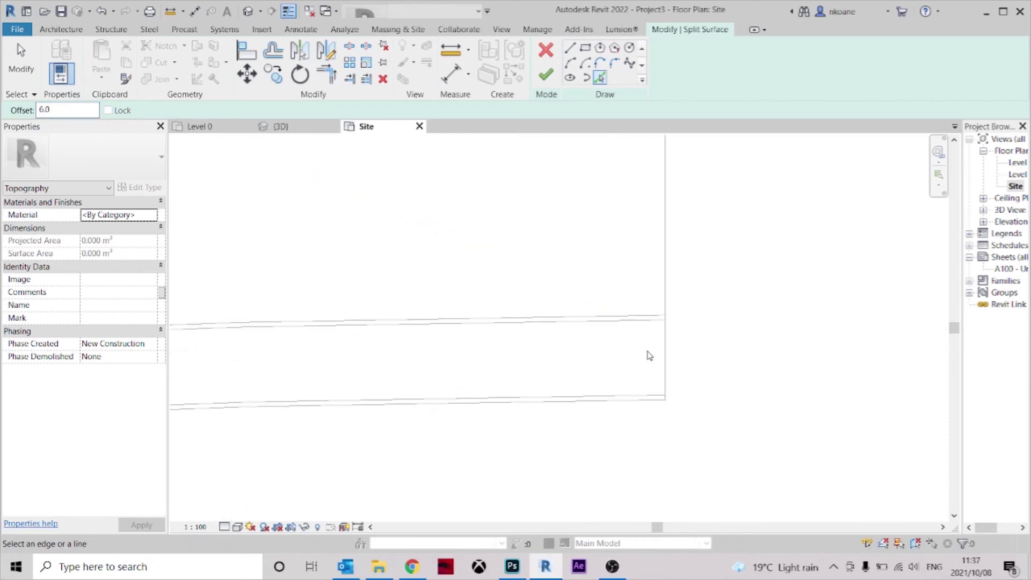
{"action": "left_click", "coordinate": [651, 318]}
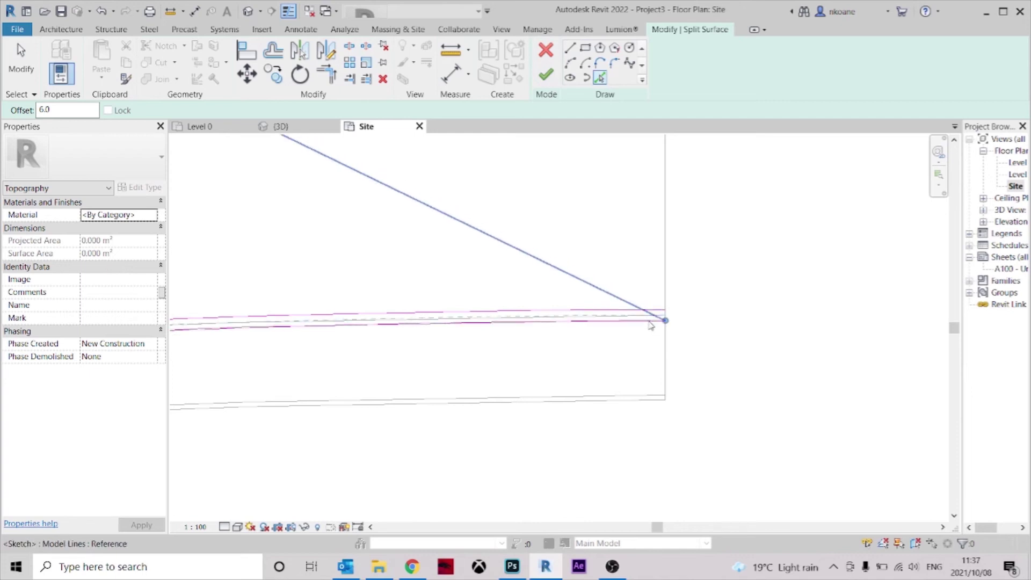
{"action": "left_click_drag", "start_coordinate": [663, 310], "coordinate": [665, 312]}
{"action": "key", "text": "Escape"}
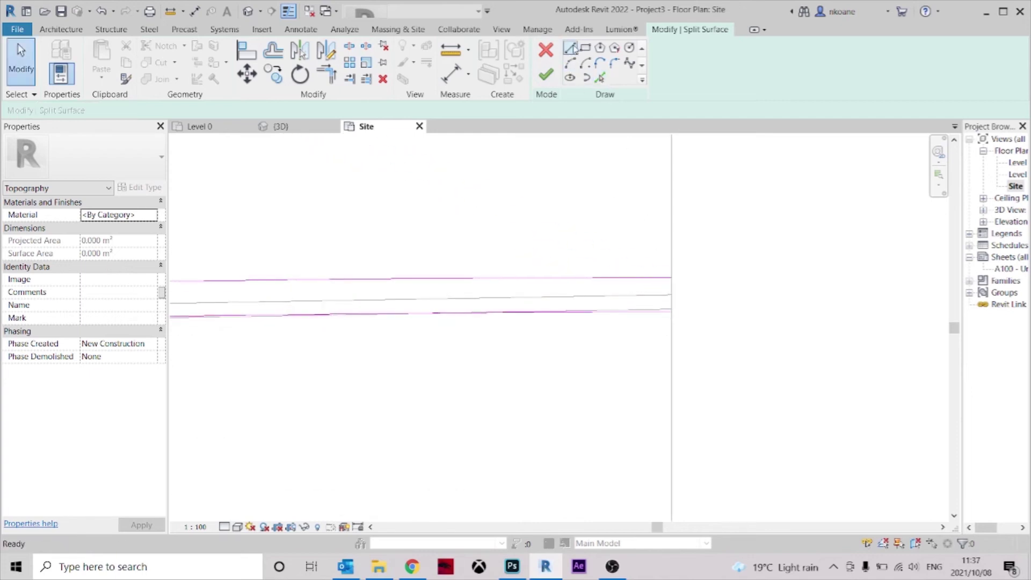
Join the ends of the two 6-offset curves with a short vertical line and finish the road surface split
{"action": "left_click", "coordinate": [572, 49]}
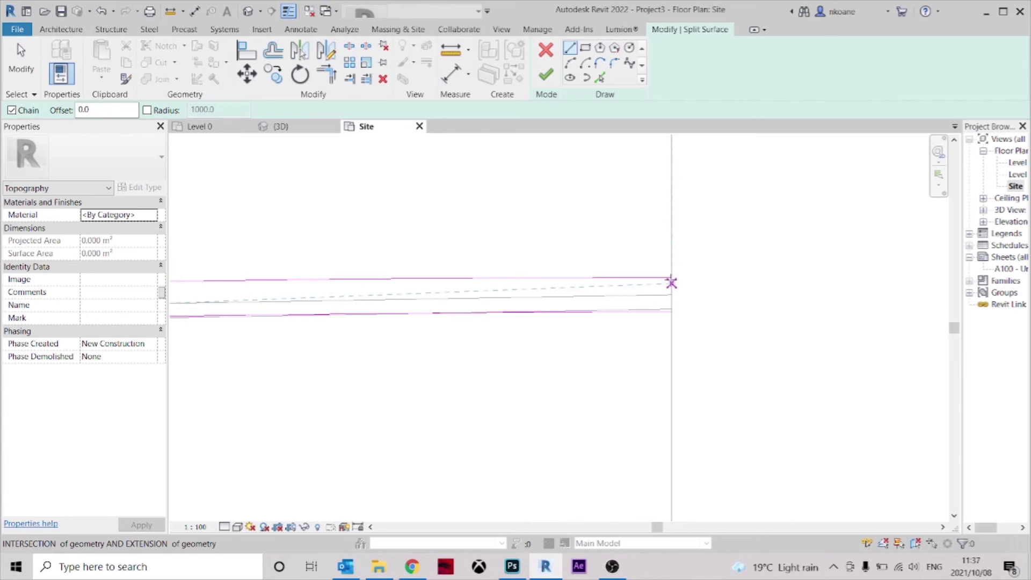
{"action": "left_click", "coordinate": [671, 275]}
{"action": "key", "text": "Escape"}
{"action": "key", "text": "Escape"}
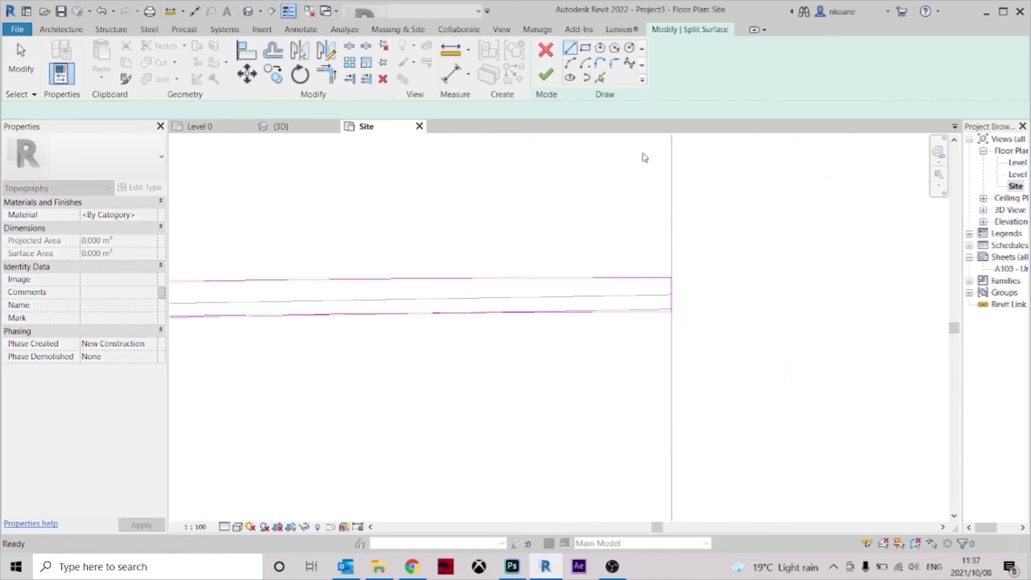
{"action": "scroll", "coordinate": [666, 290], "scroll_direction": "up", "scroll_amount": 3}
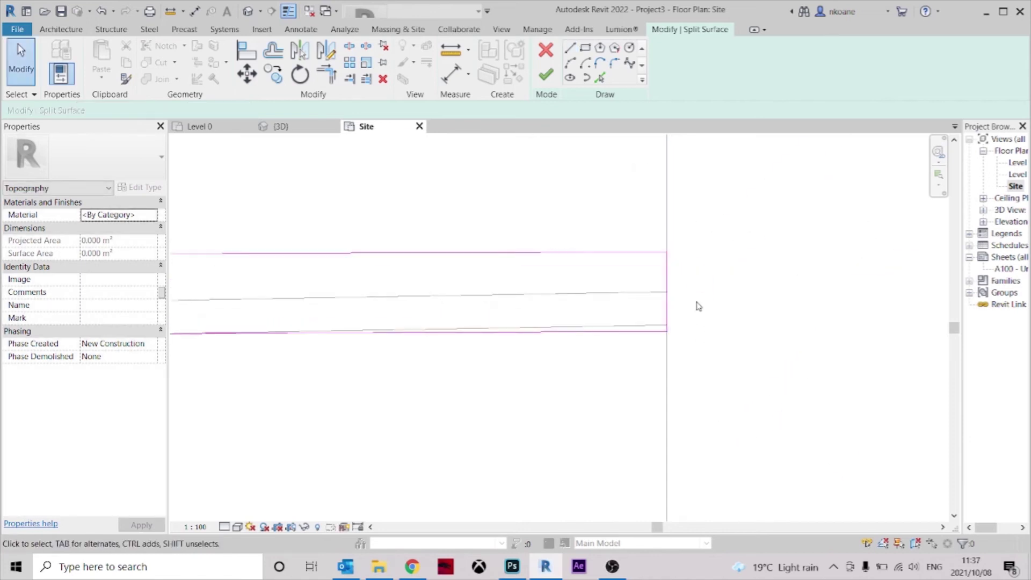
{"action": "left_click", "coordinate": [546, 77]}
Start splitting the ground surface beyond the kerb gap and place a curve offset 95 outward from the road's edge
{"action": "key", "text": "ctrl+Tab"}
{"action": "scroll", "coordinate": [623, 333], "scroll_direction": "up", "scroll_amount": 7}
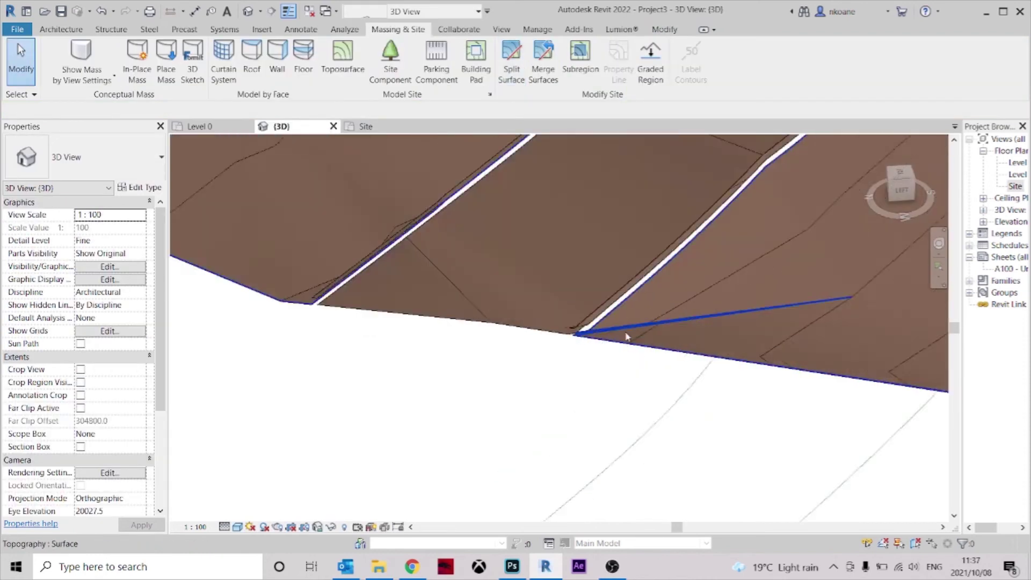
{"action": "scroll", "coordinate": [660, 264], "scroll_direction": "up", "scroll_amount": 3}
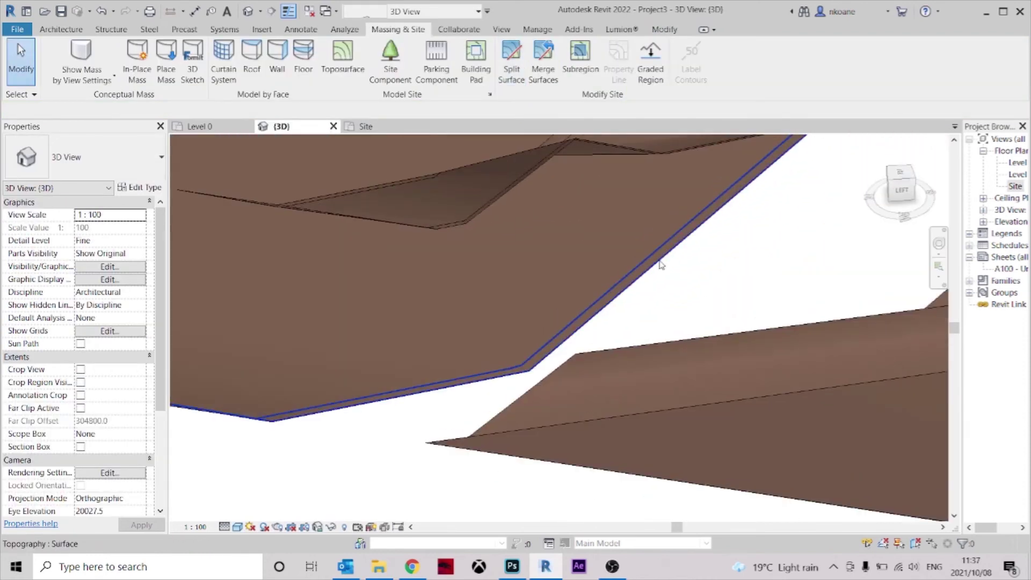
{"action": "scroll", "coordinate": [632, 273], "scroll_direction": "down", "scroll_amount": 4}
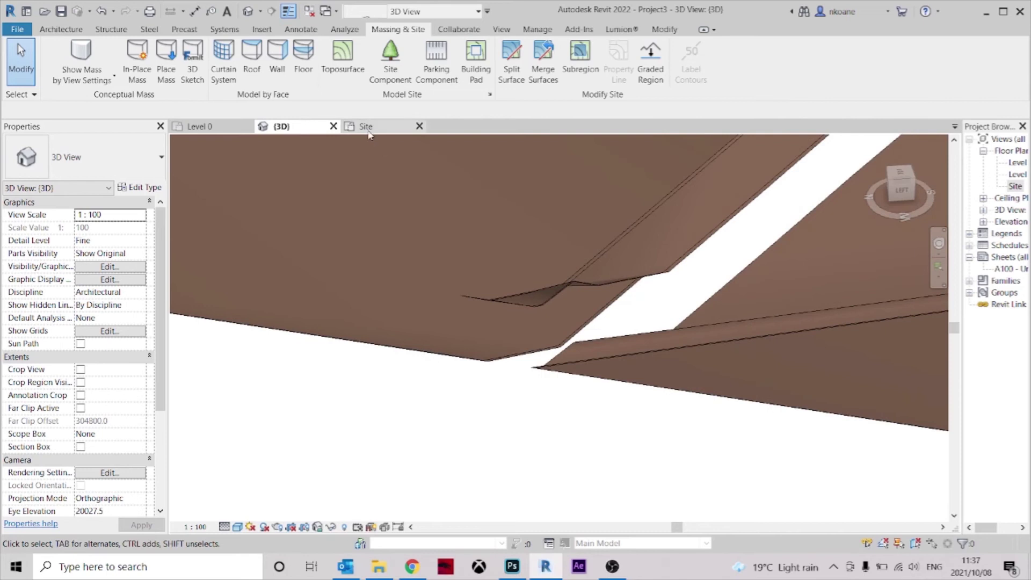
{"action": "left_click", "coordinate": [511, 60]}
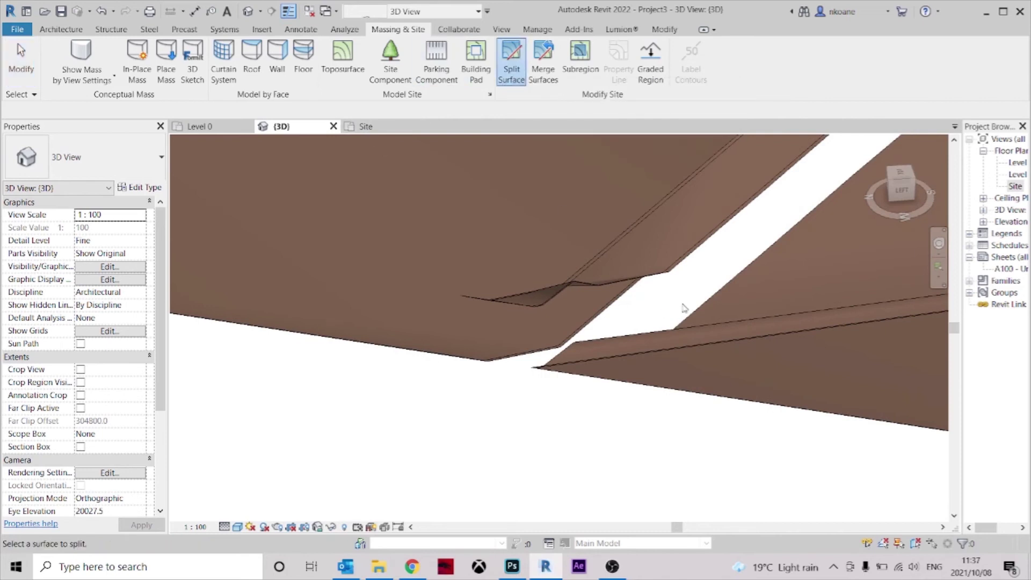
{"action": "left_click", "coordinate": [684, 320]}
{"action": "left_click", "coordinate": [369, 127]}
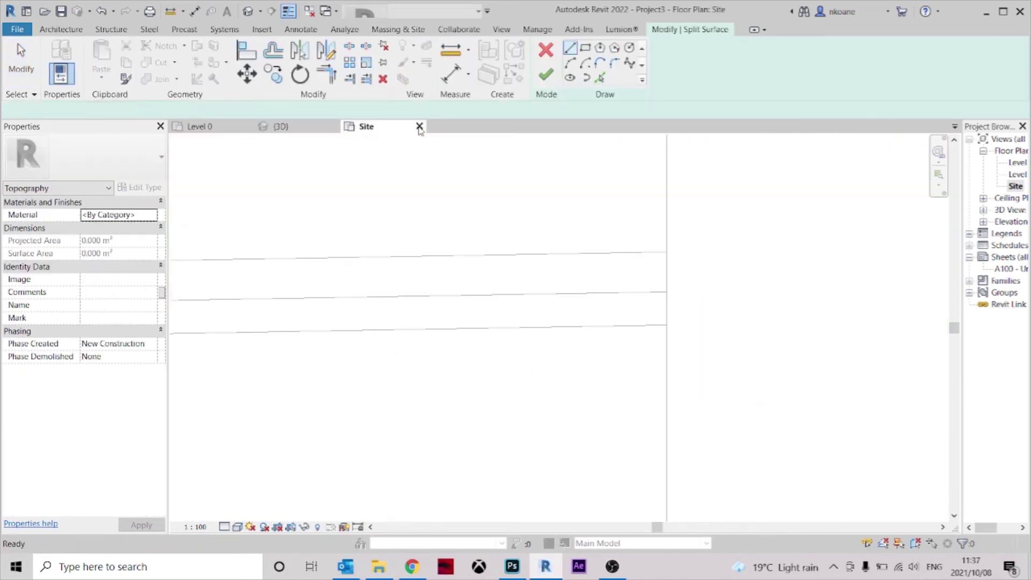
{"action": "left_click", "coordinate": [600, 79]}
{"action": "scroll", "coordinate": [582, 138], "scroll_direction": "down", "scroll_amount": 3}
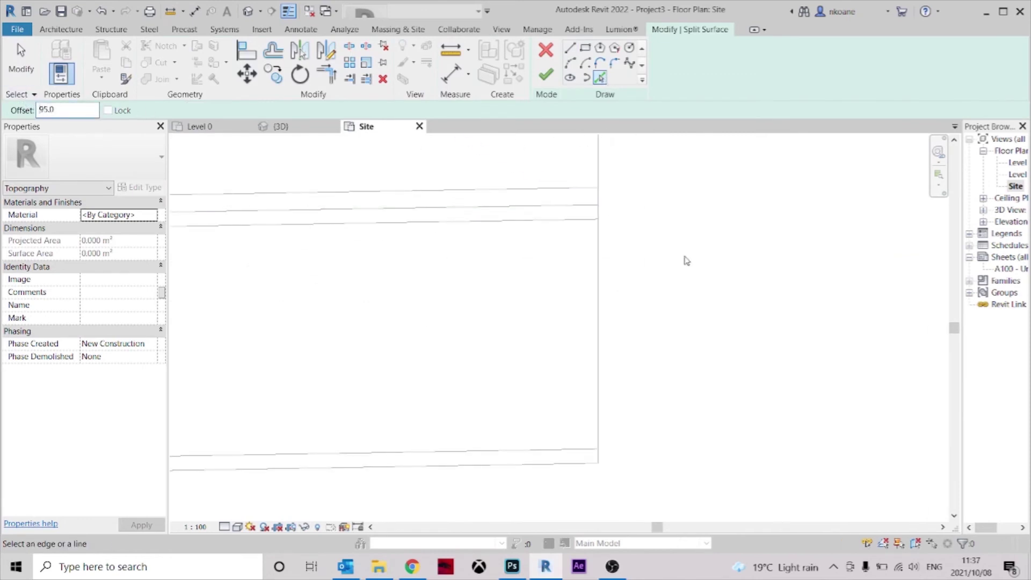
{"action": "scroll", "coordinate": [684, 263], "scroll_direction": "down", "scroll_amount": 4}
{"action": "left_click", "coordinate": [640, 251]}
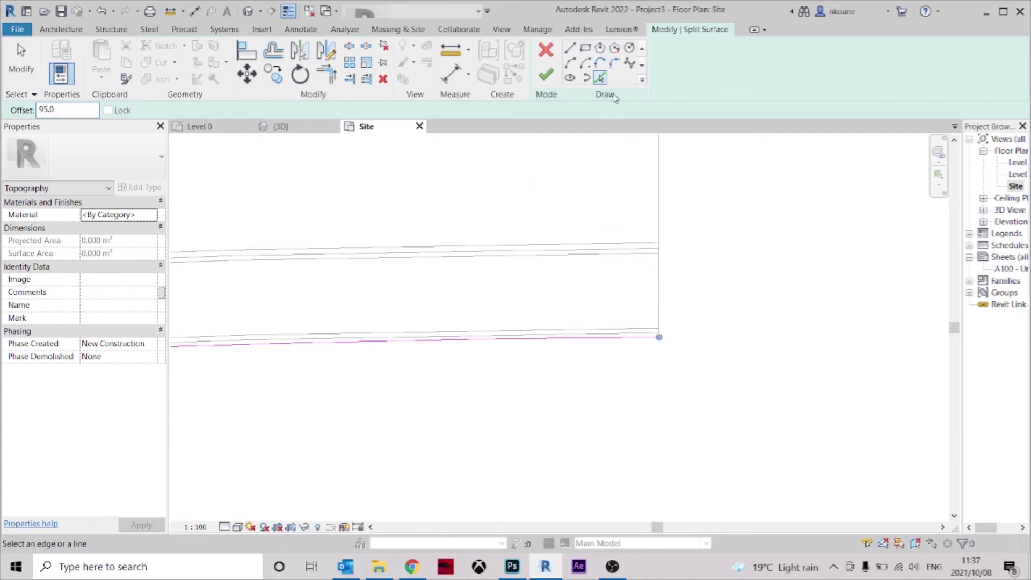
{"action": "left_click", "coordinate": [570, 48]}
{"action": "left_click", "coordinate": [658, 248]}
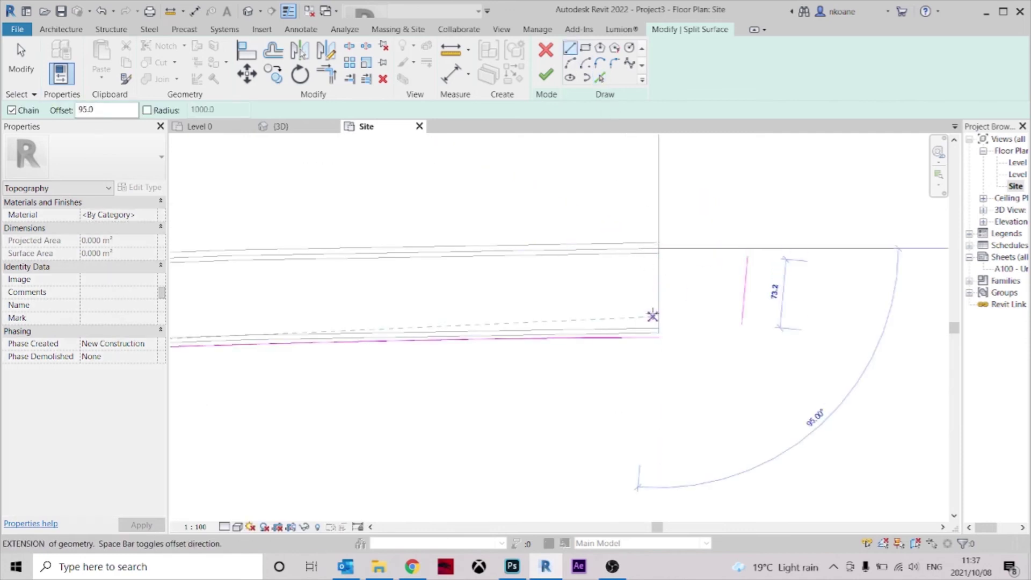
{"action": "key", "text": "Escape"}
{"action": "key", "text": "Escape"}
Draw a vertical line with zero offset along the end edge, from just above the road's edge down to the 95-offset curve's end
{"action": "left_click", "coordinate": [570, 48]}
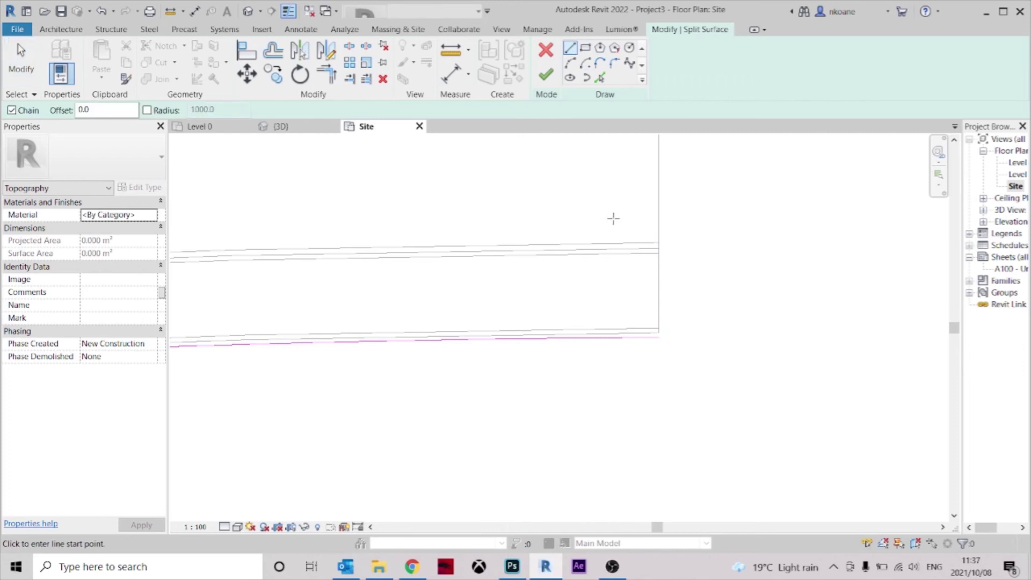
{"action": "left_click", "coordinate": [658, 233]}
{"action": "left_click", "coordinate": [659, 337]}
{"action": "key", "text": "Escape"}
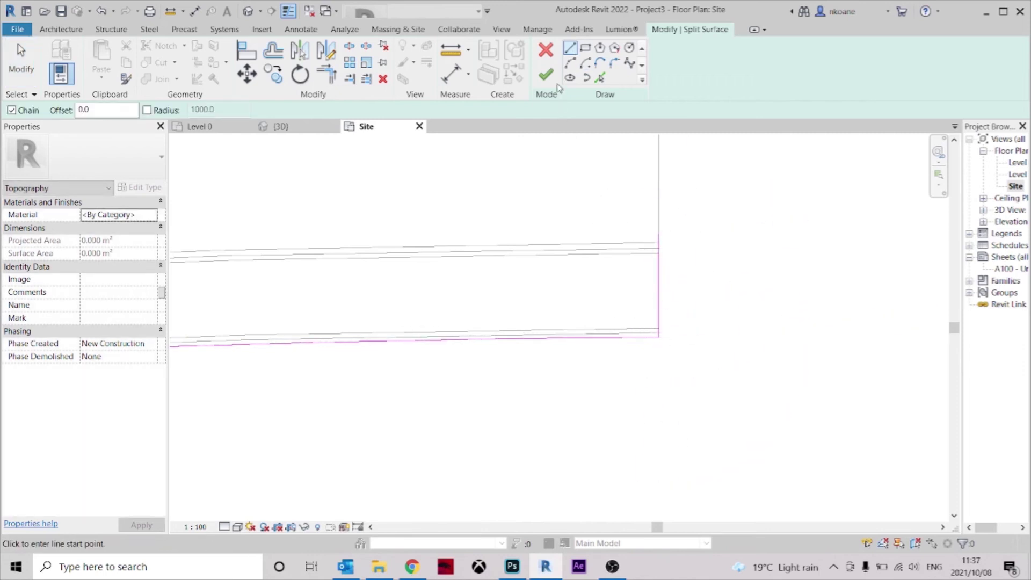
Finish the ground surface split and, in the 3D view, merge the road's thin edge piece with the first kerb's adjoining edge piece
{"action": "left_click", "coordinate": [545, 75]}
{"action": "key", "text": "ctrl+Tab"}
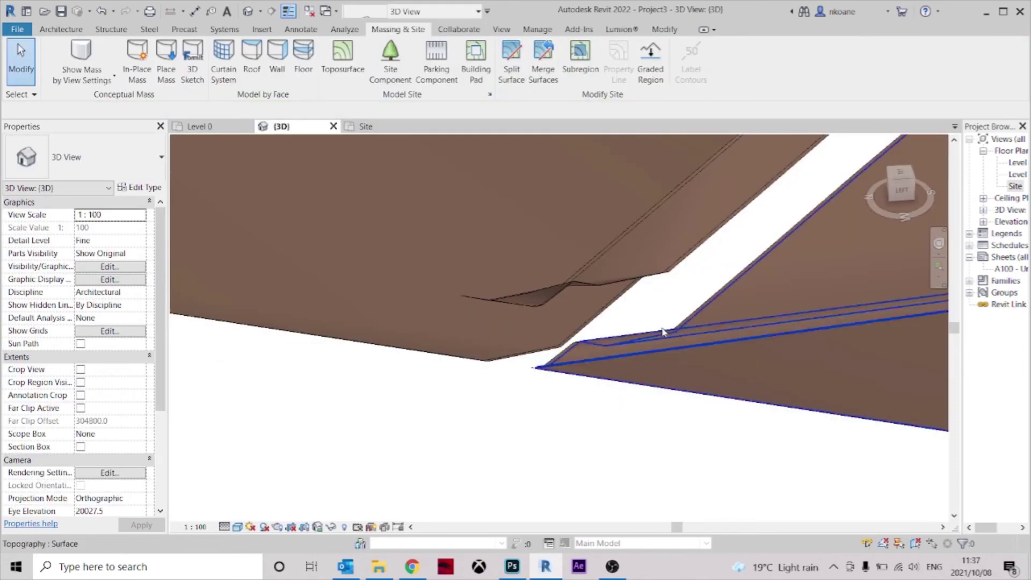
{"action": "scroll", "coordinate": [755, 370], "scroll_direction": "down", "scroll_amount": 5}
{"action": "scroll", "coordinate": [322, 398], "scroll_direction": "down", "scroll_amount": 2}
{"action": "middle_click_drag", "start_coordinate": [251, 395], "coordinate": [481, 417]}
{"action": "scroll", "coordinate": [490, 376], "scroll_direction": "up", "scroll_amount": 4}
{"action": "middle_click_drag", "start_coordinate": [489, 376], "coordinate": [533, 471]}
{"action": "scroll", "coordinate": [566, 460], "scroll_direction": "up", "scroll_amount": 2}
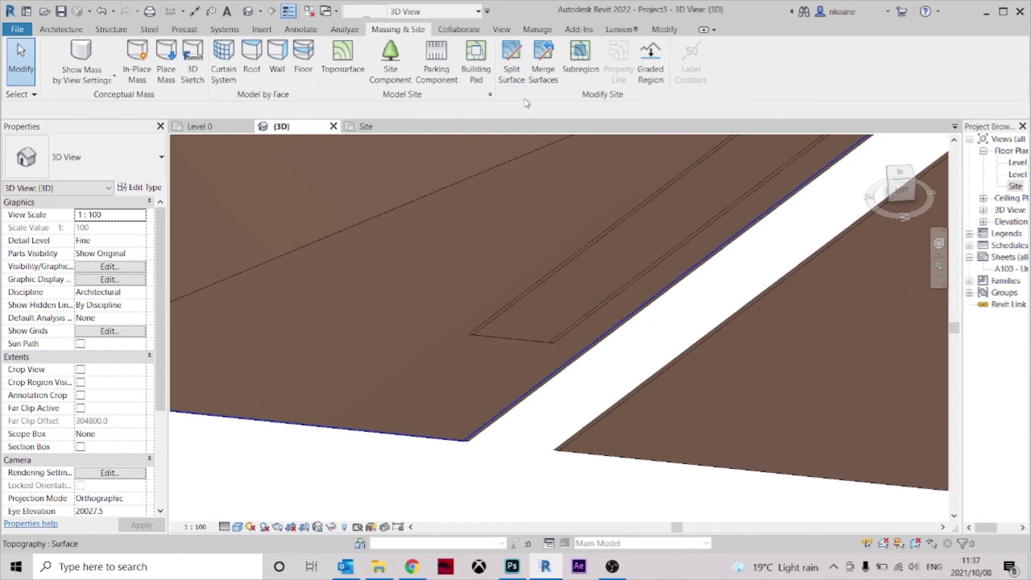
{"action": "left_click", "coordinate": [542, 63]}
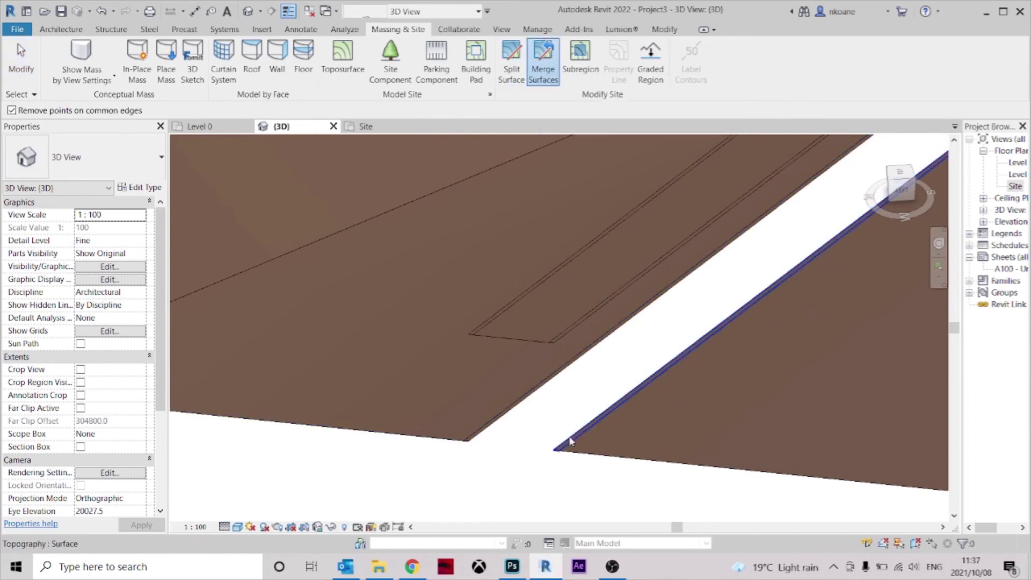
{"action": "left_click", "coordinate": [573, 438]}
{"action": "left_click", "coordinate": [568, 333]}
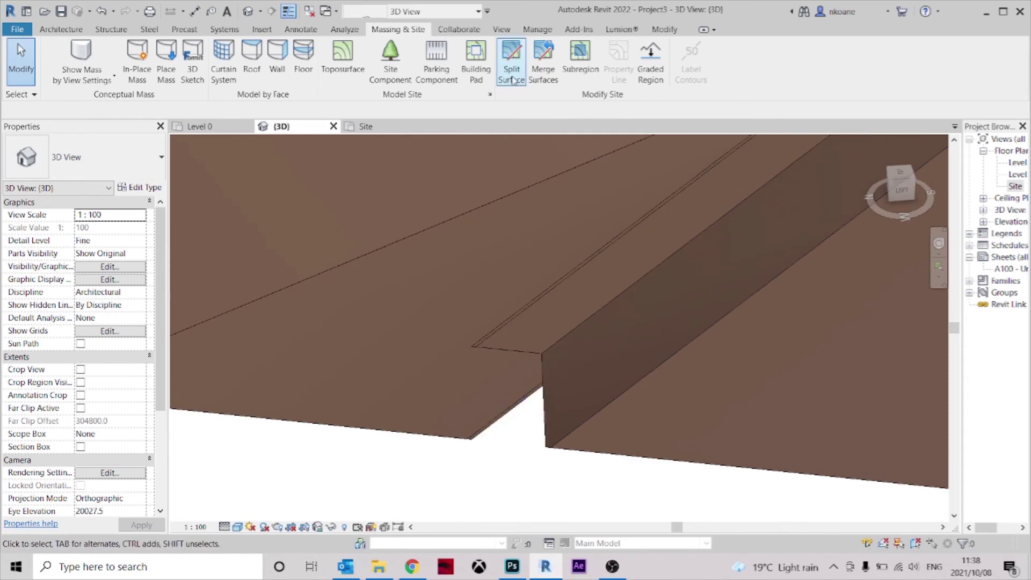
Merge the thin ground edge piece with the same kerb's outer edge piece to form its back face
{"action": "scroll", "coordinate": [474, 395], "scroll_direction": "down", "scroll_amount": 8}
{"action": "middle_click_drag", "start_coordinate": [591, 334], "coordinate": [622, 418]}
{"action": "middle_click_drag", "start_coordinate": [505, 433], "coordinate": [575, 282]}
{"action": "scroll", "coordinate": [558, 340], "scroll_direction": "up", "scroll_amount": 6}
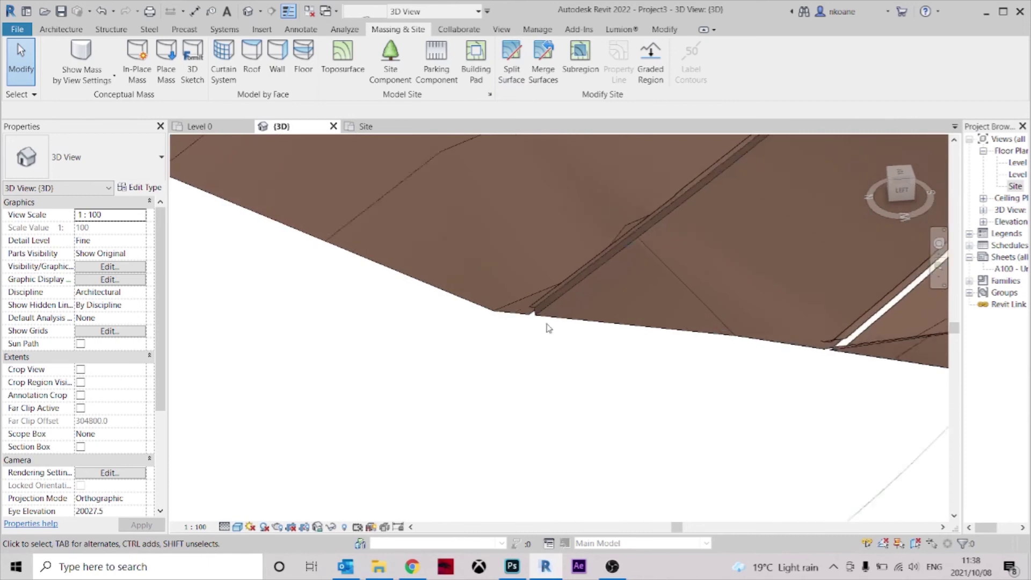
{"action": "scroll", "coordinate": [500, 226], "scroll_direction": "up", "scroll_amount": 1}
{"action": "left_click", "coordinate": [513, 55]}
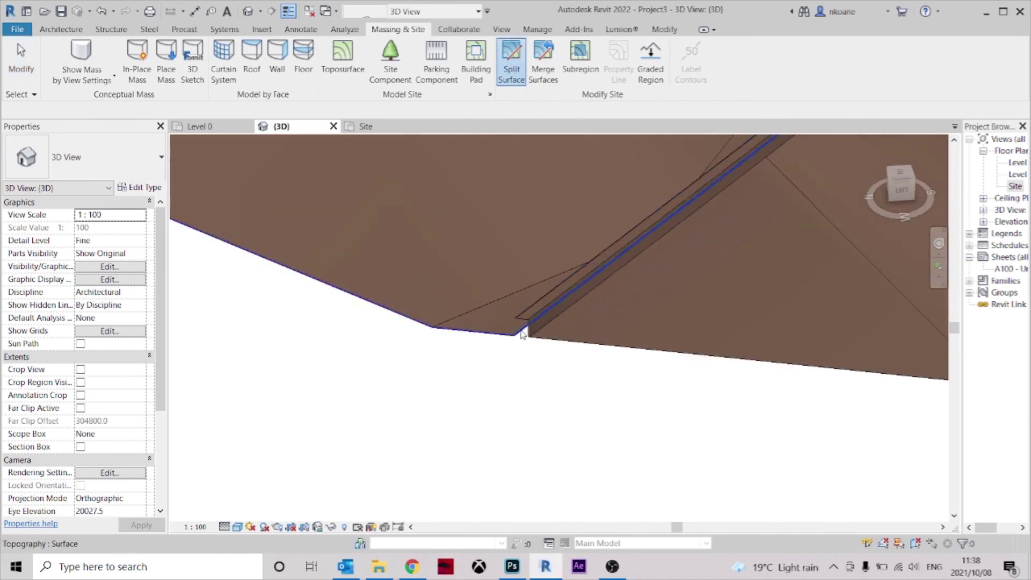
{"action": "key", "text": "Escape"}
{"action": "left_click", "coordinate": [543, 61]}
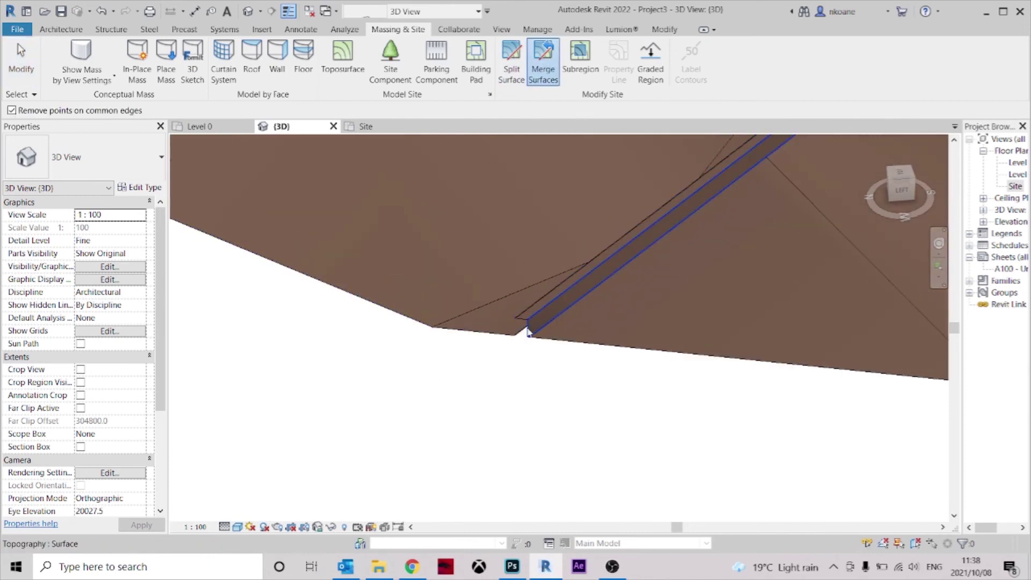
{"action": "scroll", "coordinate": [526, 309], "scroll_direction": "up", "scroll_amount": 3}
{"action": "left_click", "coordinate": [530, 258]}
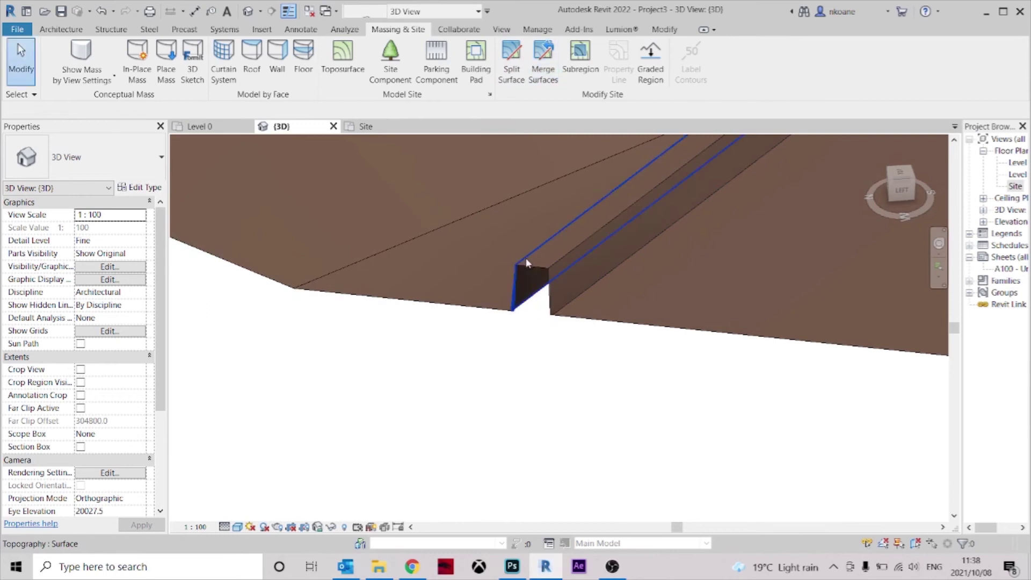
Merge the opposite kerb's two thin edge pieces with the adjoining ground and road edge pieces to form its side faces
{"action": "scroll", "coordinate": [405, 271], "scroll_direction": "down", "scroll_amount": 8}
{"action": "middle_click_drag", "start_coordinate": [628, 341], "coordinate": [562, 366]}
{"action": "scroll", "coordinate": [558, 305], "scroll_direction": "up", "scroll_amount": 3}
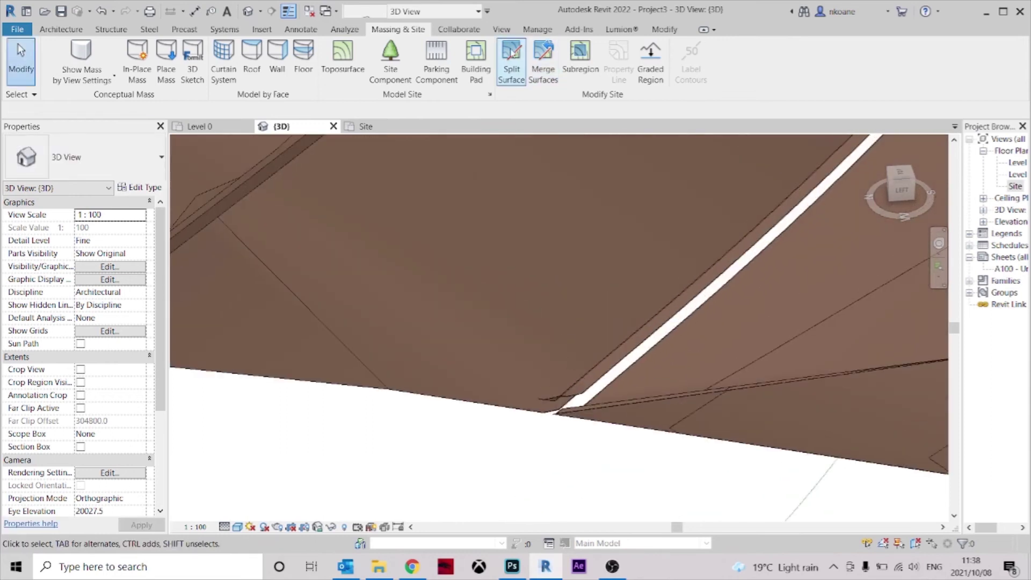
{"action": "left_click", "coordinate": [541, 62]}
{"action": "scroll", "coordinate": [557, 406], "scroll_direction": "up", "scroll_amount": 2}
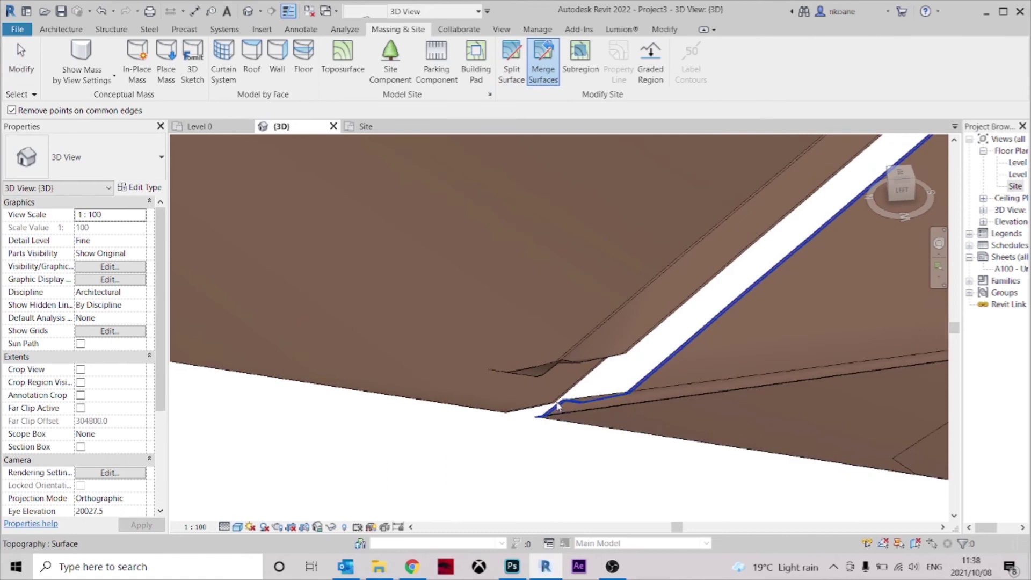
{"action": "left_click", "coordinate": [561, 408]}
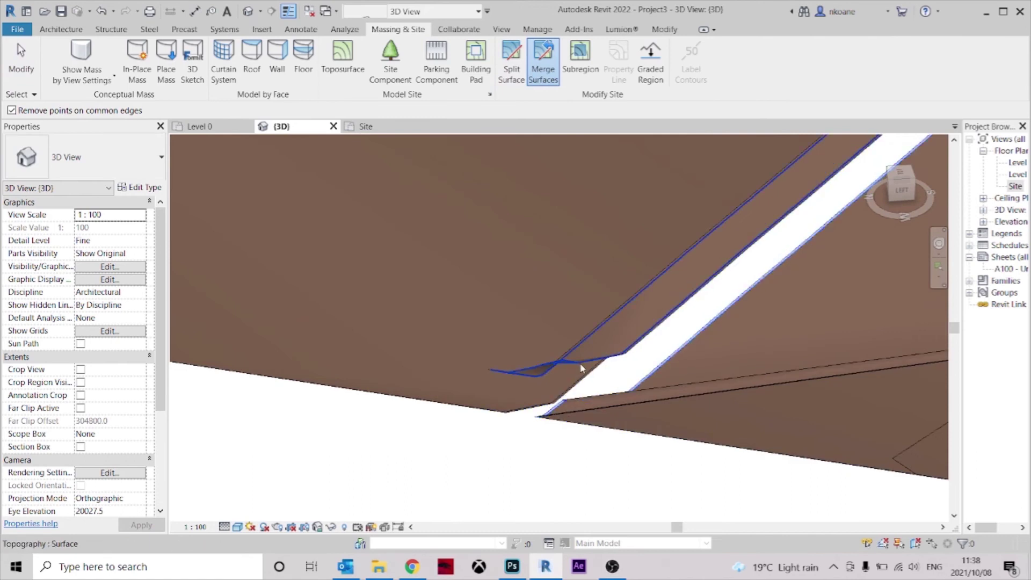
{"action": "left_click", "coordinate": [579, 370]}
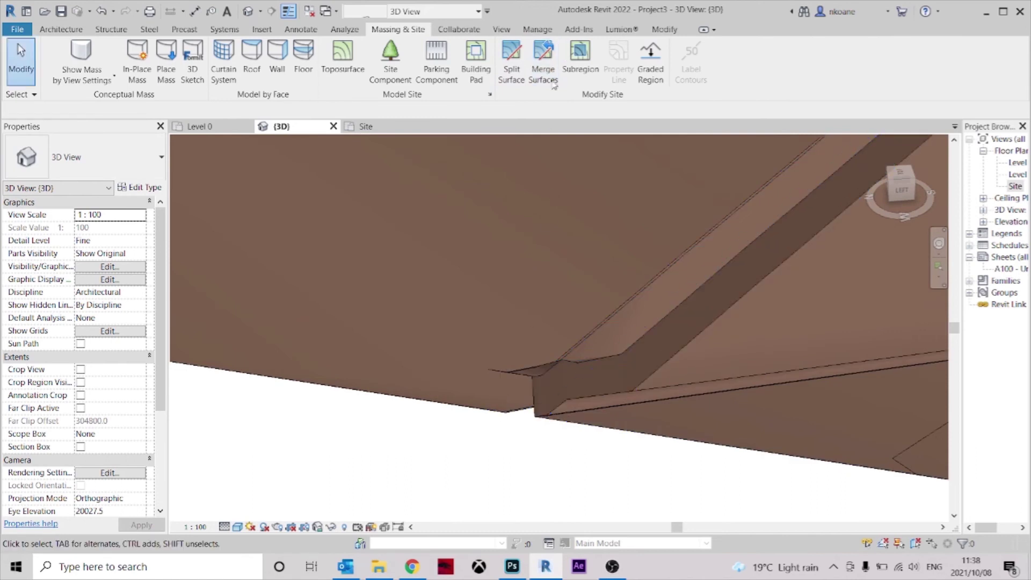
{"action": "left_click", "coordinate": [544, 63]}
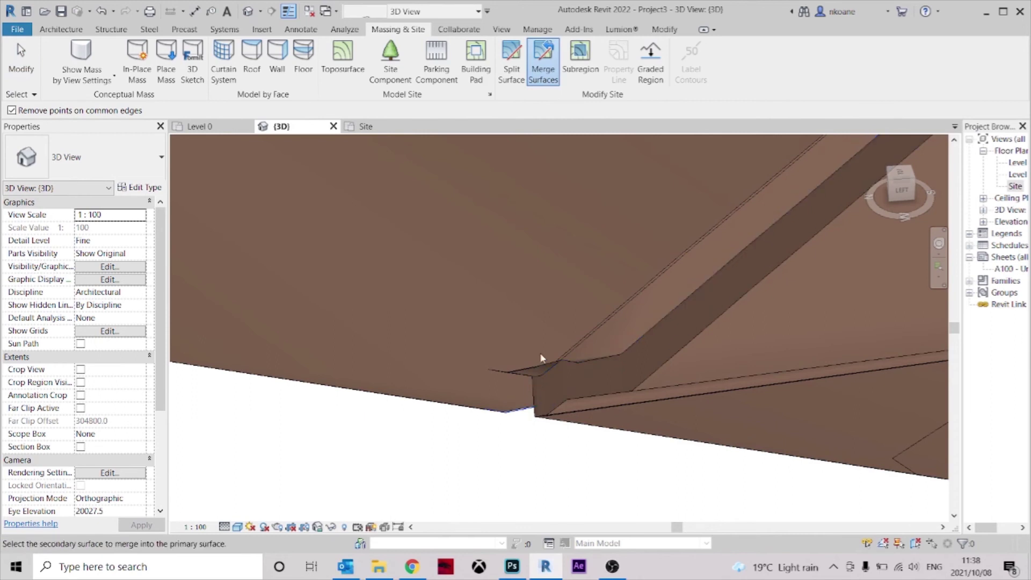
{"action": "left_click", "coordinate": [570, 346]}
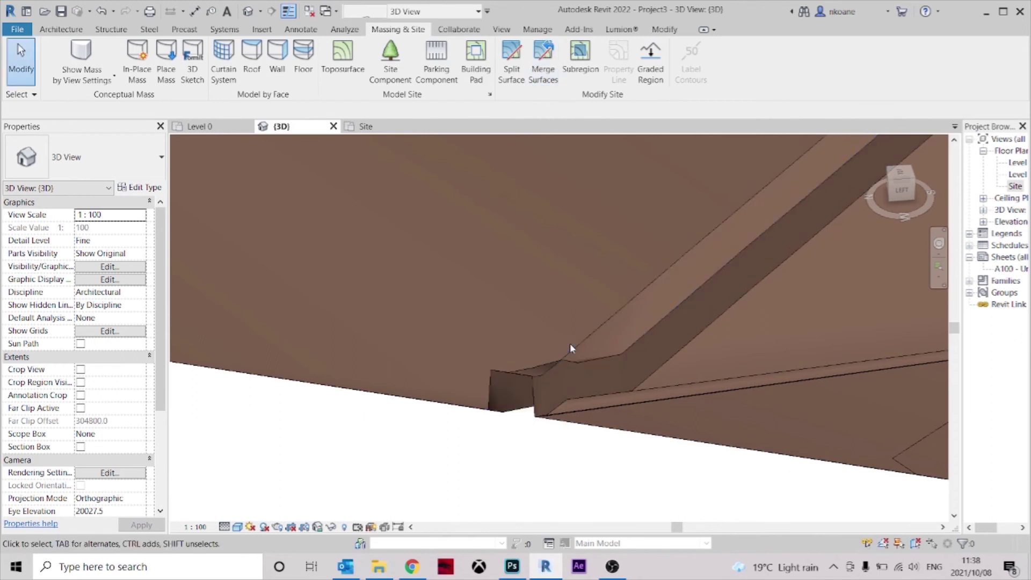
Assign the ROAD SURFACE material to the road's topography between the two kerbs
{"action": "middle_click_drag", "start_coordinate": [470, 420], "coordinate": [533, 453], "text": "shift"}
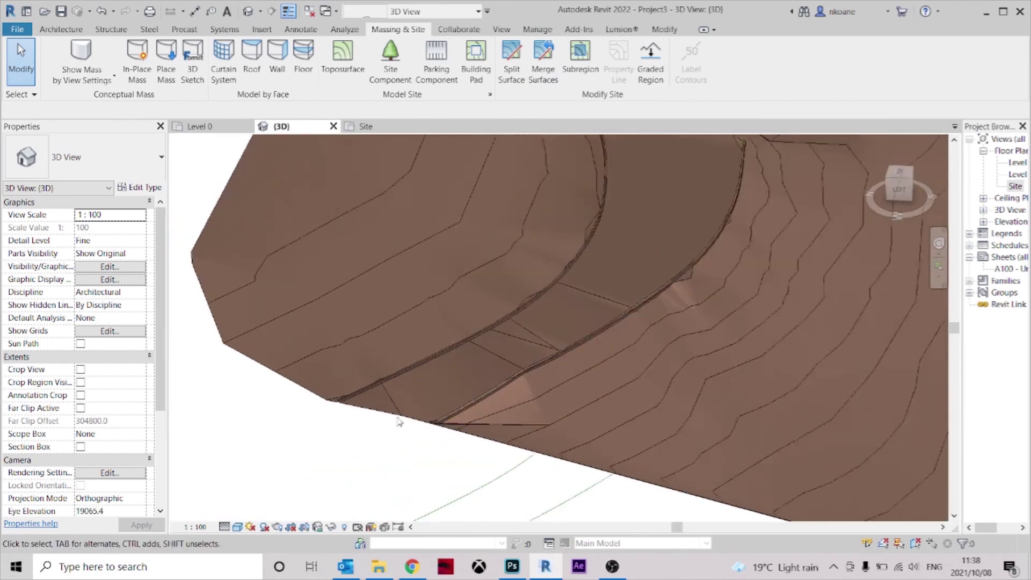
{"action": "left_click", "coordinate": [380, 415]}
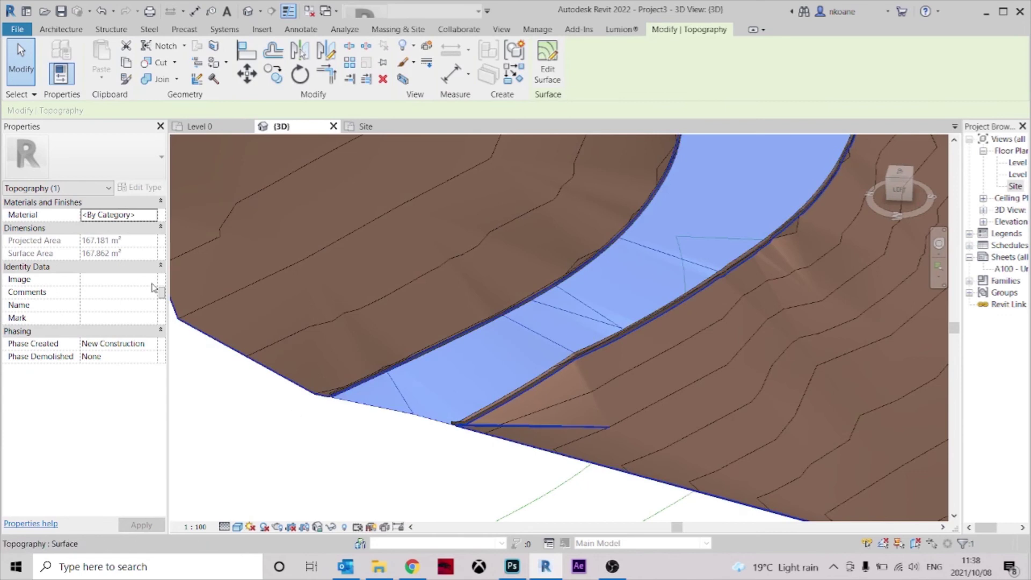
{"action": "left_click", "coordinate": [153, 215]}
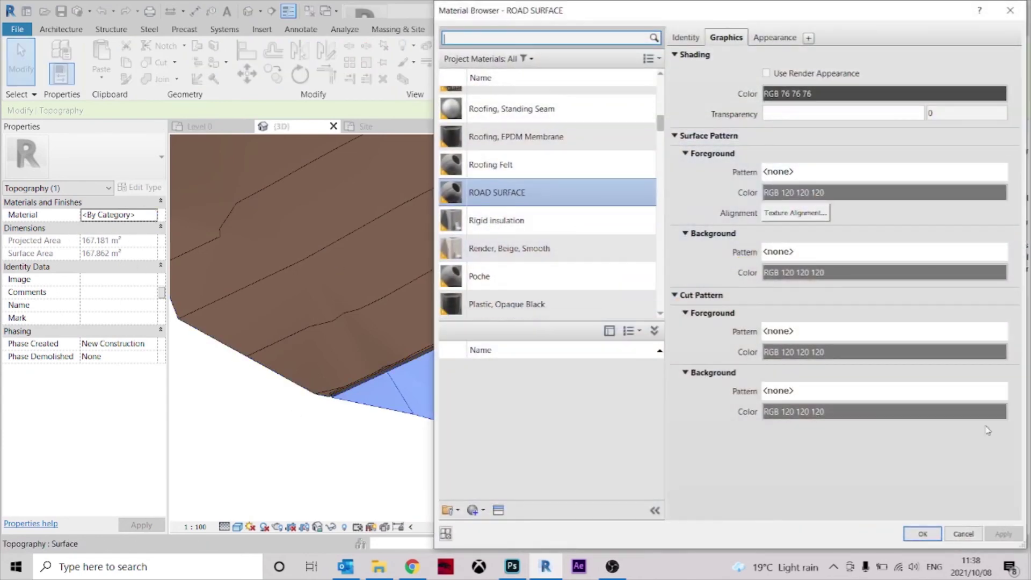
{"action": "left_click", "coordinate": [922, 534]}
{"action": "left_click", "coordinate": [375, 490]}
Select the top strip and both side faces of each of the two kerbs together
{"action": "middle_click_drag", "start_coordinate": [375, 490], "coordinate": [443, 392], "text": "shift"}
{"action": "scroll", "coordinate": [444, 392], "scroll_direction": "up", "scroll_amount": 5}
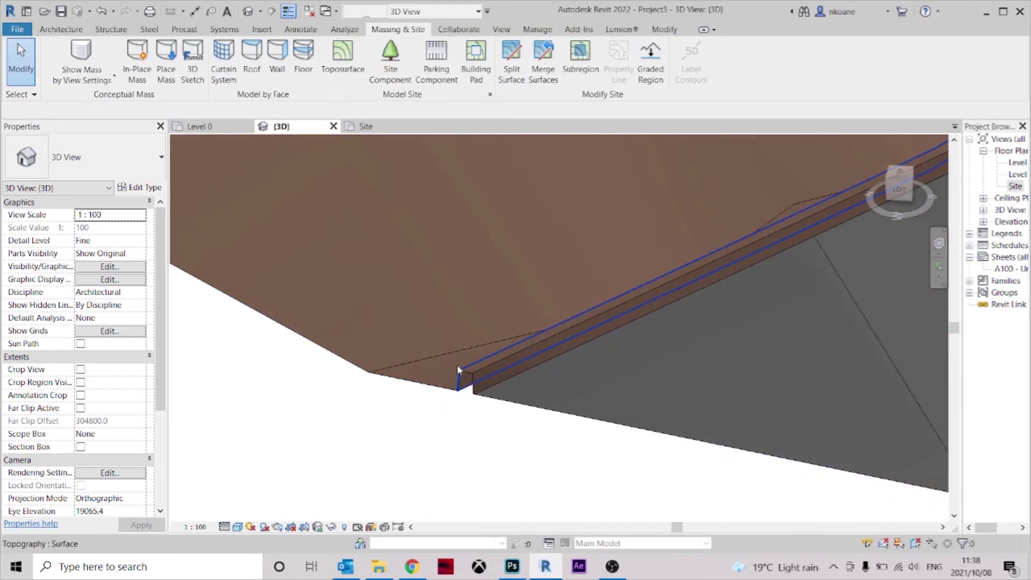
{"action": "scroll", "coordinate": [484, 365], "scroll_direction": "up", "scroll_amount": 2}
{"action": "left_click", "coordinate": [466, 390]}
{"action": "scroll", "coordinate": [459, 379], "scroll_direction": "up", "scroll_amount": 1}
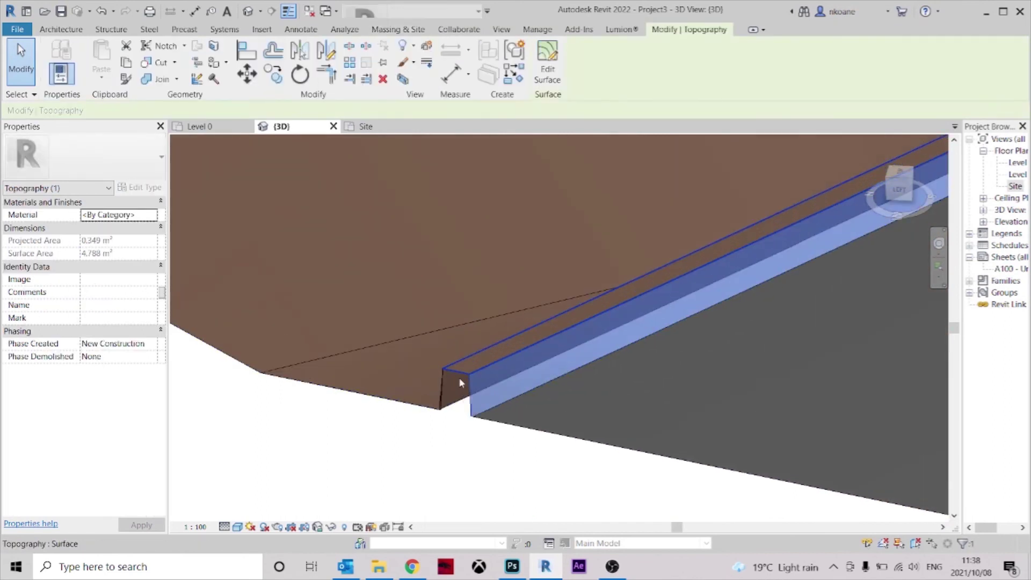
{"action": "left_click", "coordinate": [457, 375], "text": "ctrl"}
{"action": "left_click", "coordinate": [438, 385], "text": "ctrl"}
{"action": "scroll", "coordinate": [437, 333], "scroll_direction": "down", "scroll_amount": 5}
{"action": "middle_click_drag", "start_coordinate": [795, 408], "coordinate": [370, 349]}
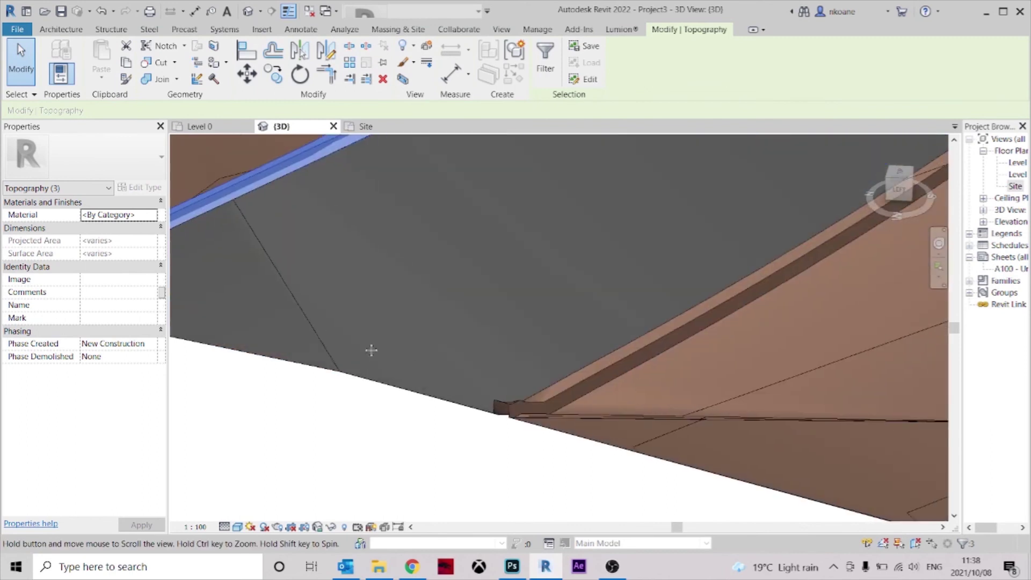
{"action": "scroll", "coordinate": [505, 387], "scroll_direction": "up", "scroll_amount": 4}
{"action": "left_click", "coordinate": [462, 422], "text": "ctrl"}
{"action": "left_click", "coordinate": [452, 405], "text": "ctrl"}
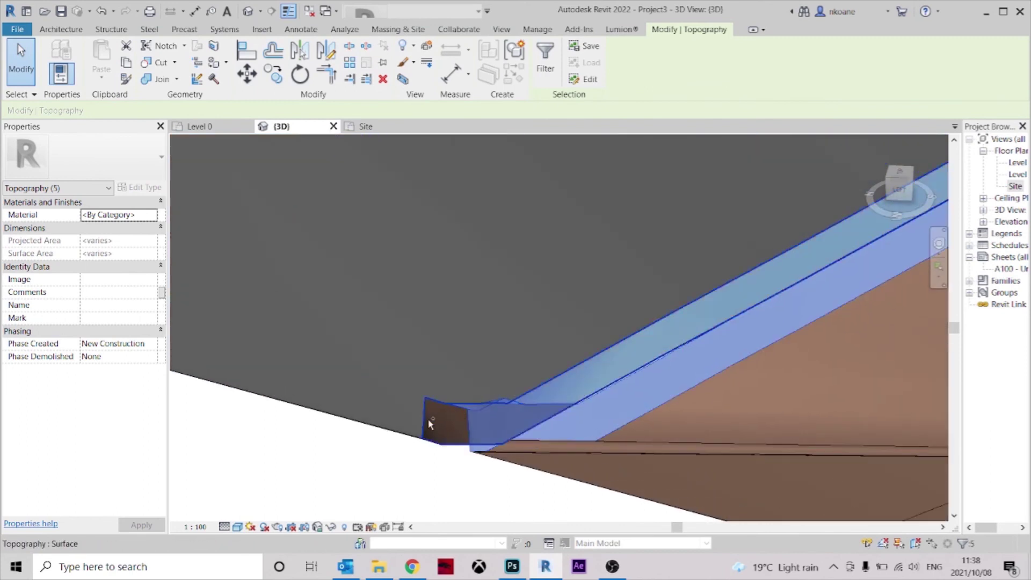
{"action": "left_click", "coordinate": [427, 417], "text": "ctrl"}
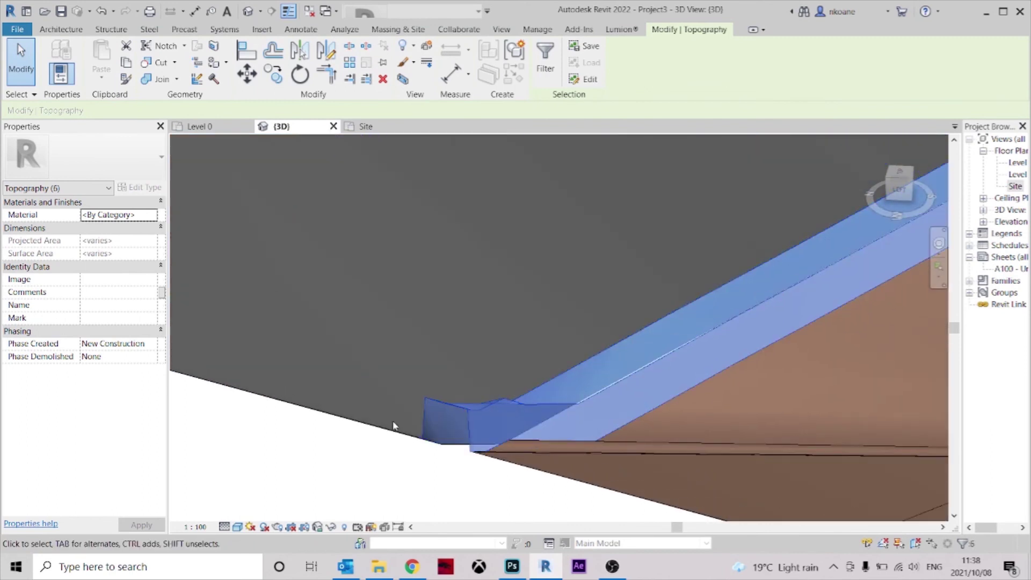
Create a new material named KERB while editing the material of the selected kerb surfaces
{"action": "left_click", "coordinate": [153, 215]}
{"action": "left_click", "coordinate": [476, 511]}
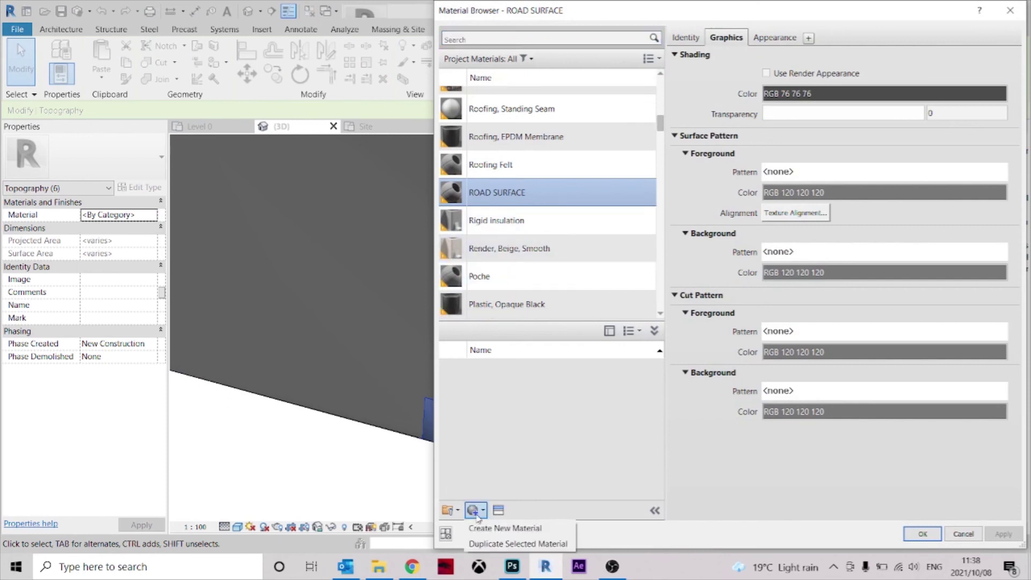
{"action": "left_click", "coordinate": [502, 529]}
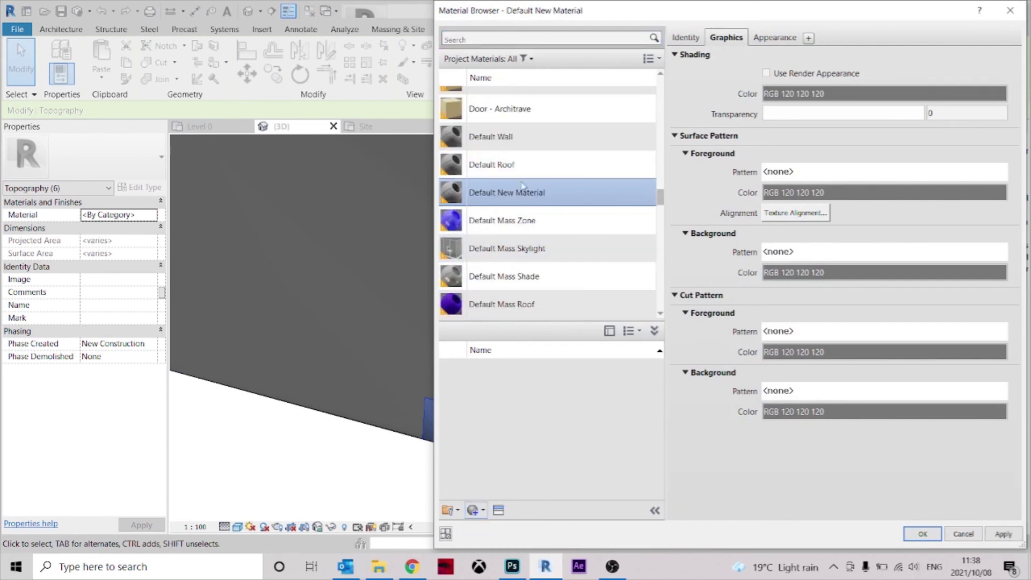
{"action": "right_click", "coordinate": [508, 199]}
{"action": "left_click", "coordinate": [545, 229]}
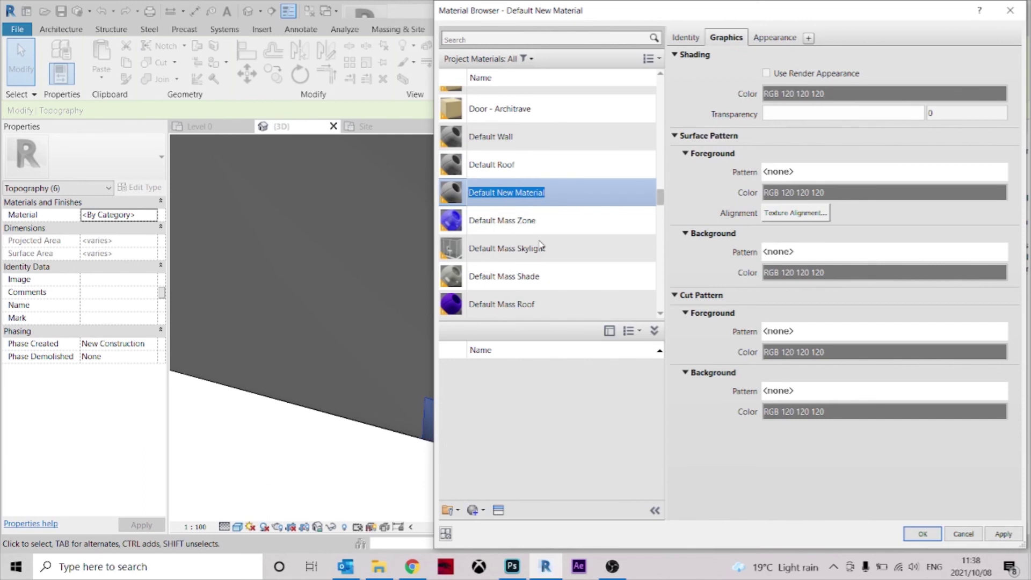
{"action": "type", "text": "k"}
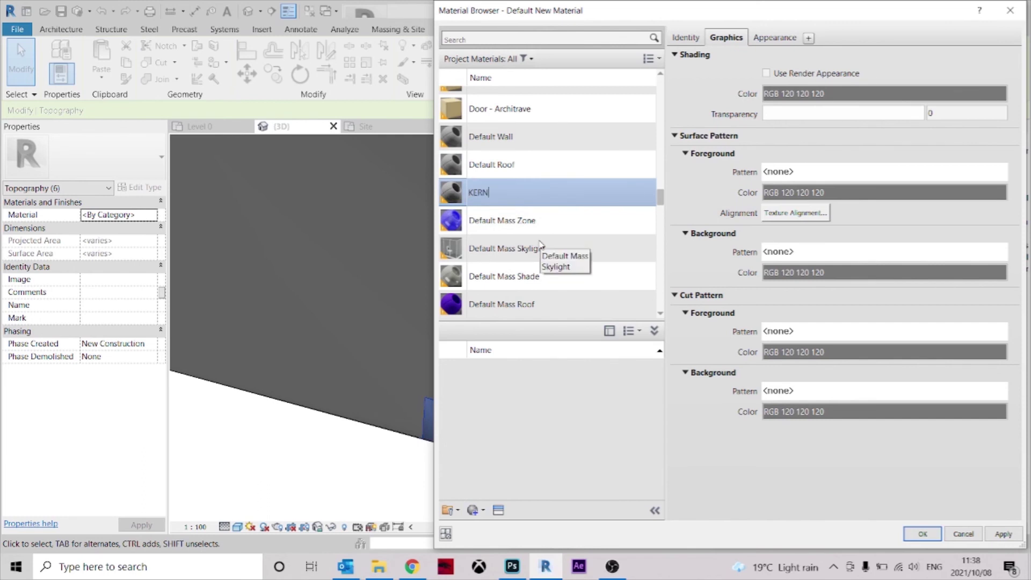
Set the KERB material's shading colour to RGB 206 210 217 and apply the material to the selected kerb surfaces
{"action": "left_click", "coordinate": [837, 93]}
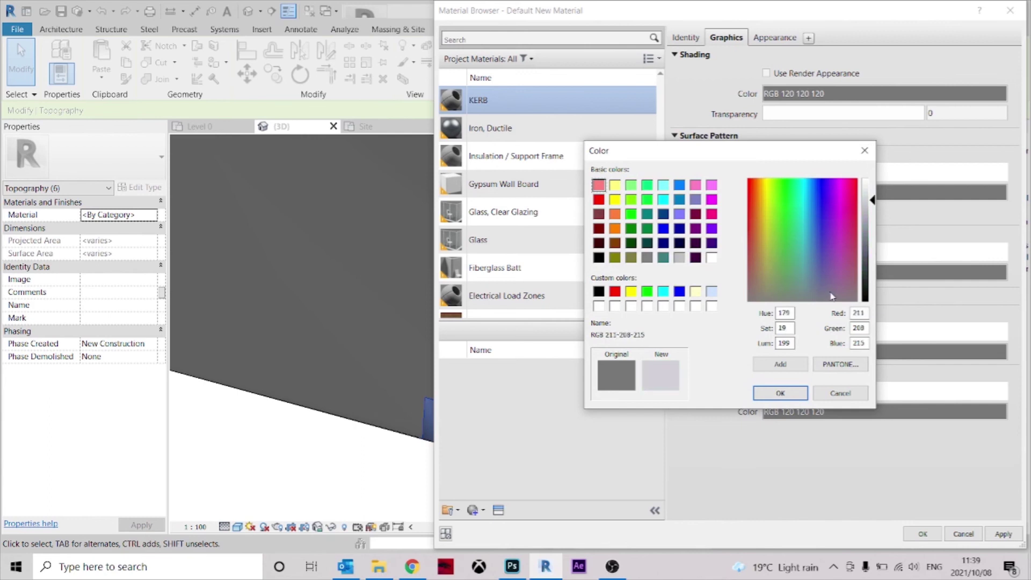
{"action": "left_click", "coordinate": [769, 397]}
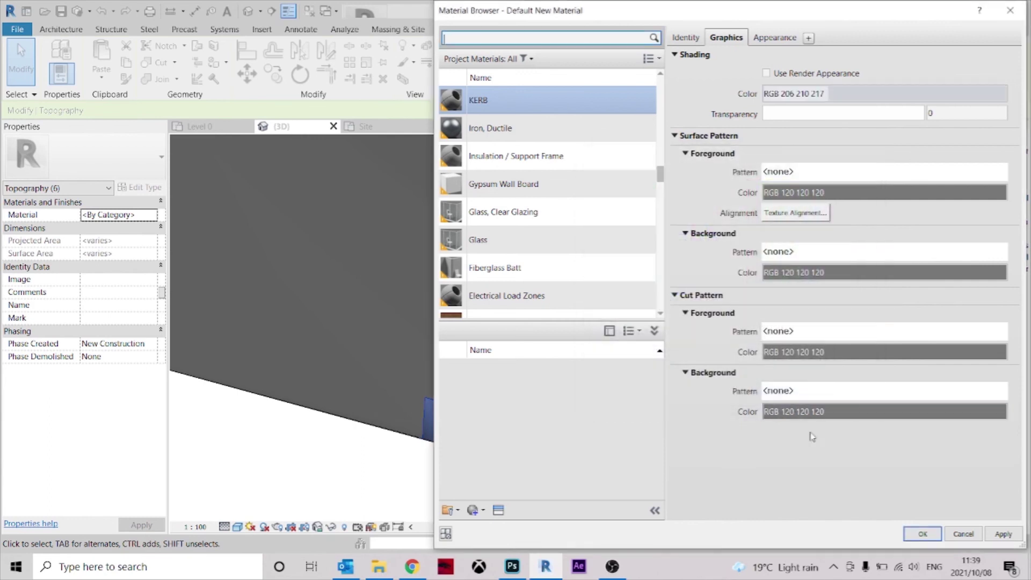
{"action": "left_click", "coordinate": [922, 534]}
{"action": "left_click", "coordinate": [424, 455]}
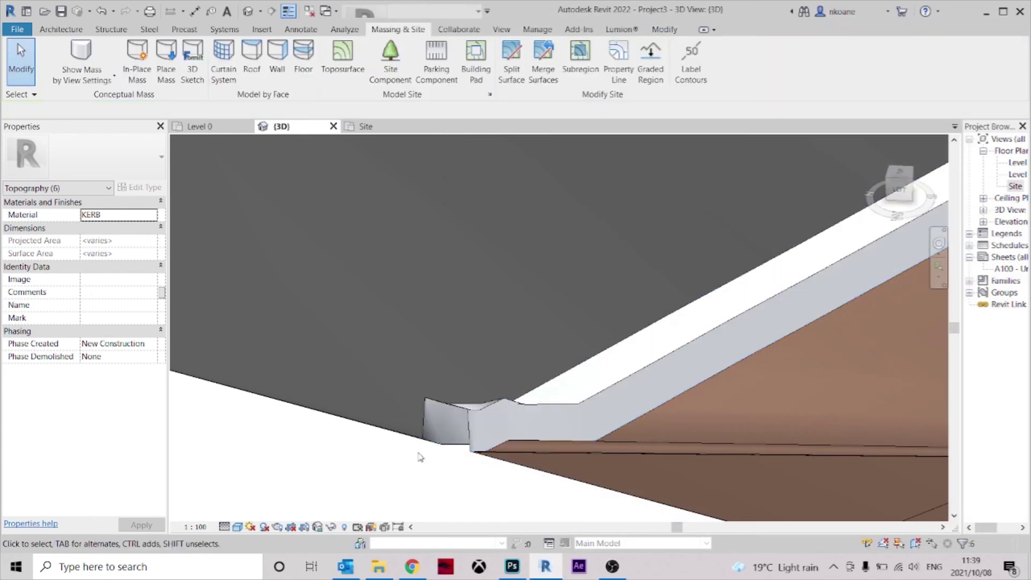
Darken the KERB material's shading colour to RGB 137 147 163 and apply the change to the project's materials
{"action": "scroll", "coordinate": [298, 417], "scroll_direction": "down", "scroll_amount": 4}
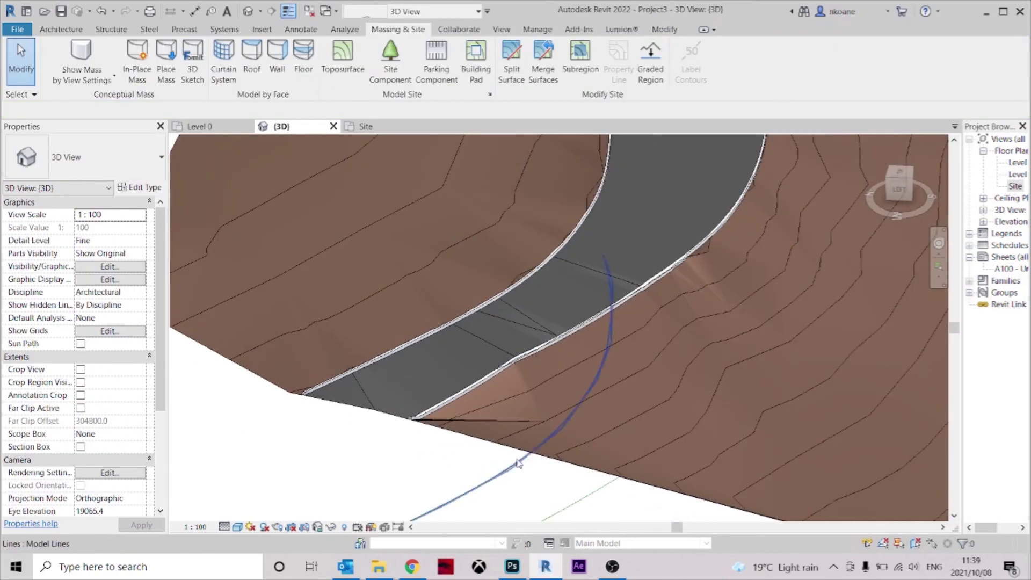
{"action": "mouse_move", "coordinate": [517, 463]}
{"action": "middle_mouse_down"}
{"action": "mouse_move", "coordinate": [610, 470]}
{"action": "mouse_move", "coordinate": [534, 451]}
{"action": "middle_mouse_up"}
{"action": "scroll", "coordinate": [712, 351], "scroll_direction": "up", "scroll_amount": 2}
{"action": "scroll", "coordinate": [712, 351], "scroll_direction": "up", "scroll_amount": 3}
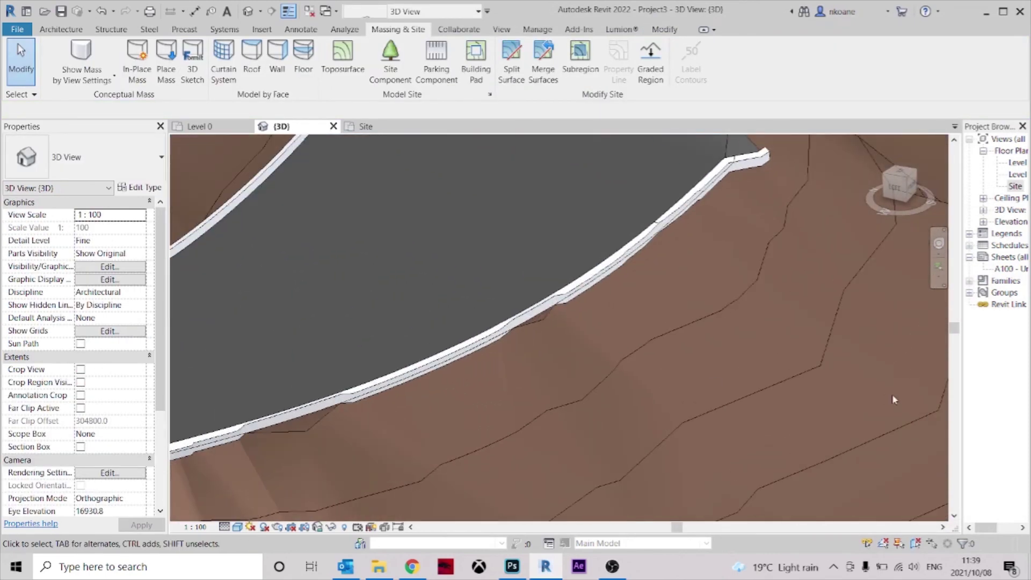
{"action": "scroll", "coordinate": [750, 331], "scroll_direction": "down", "scroll_amount": 2}
{"action": "middle_click_drag", "start_coordinate": [750, 332], "coordinate": [762, 339], "text": "shift"}
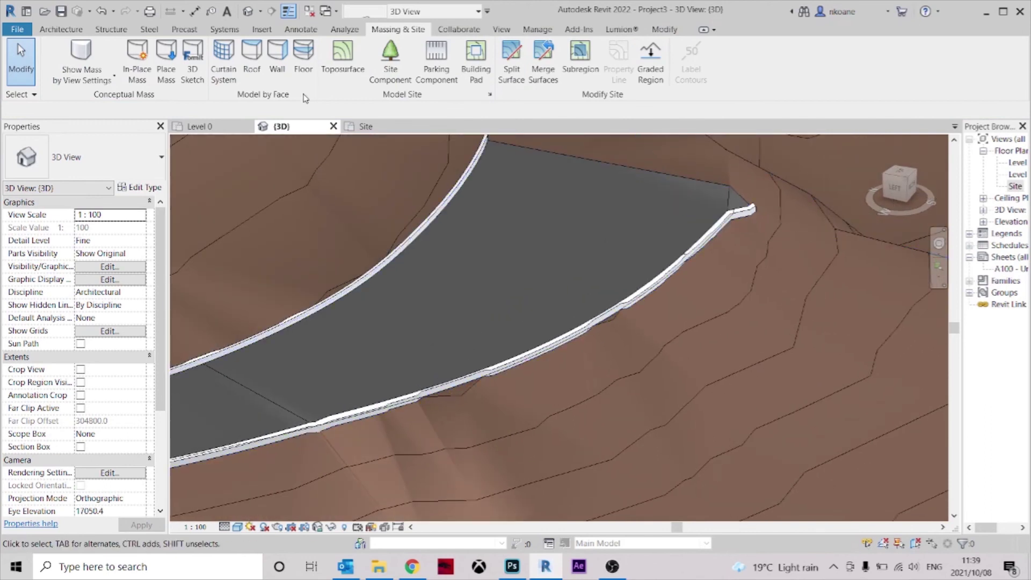
{"action": "left_click", "coordinate": [537, 29]}
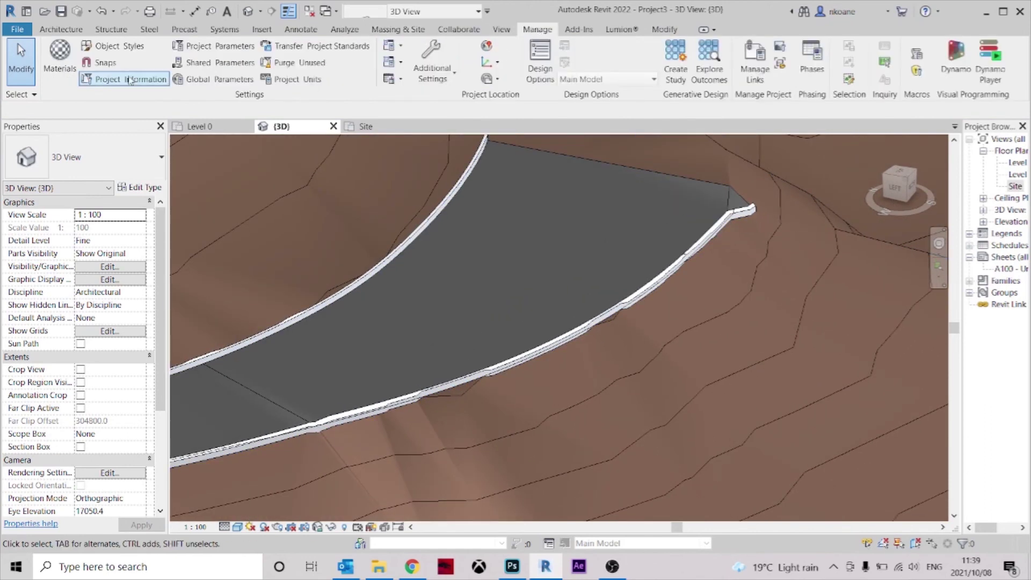
{"action": "left_click", "coordinate": [60, 59]}
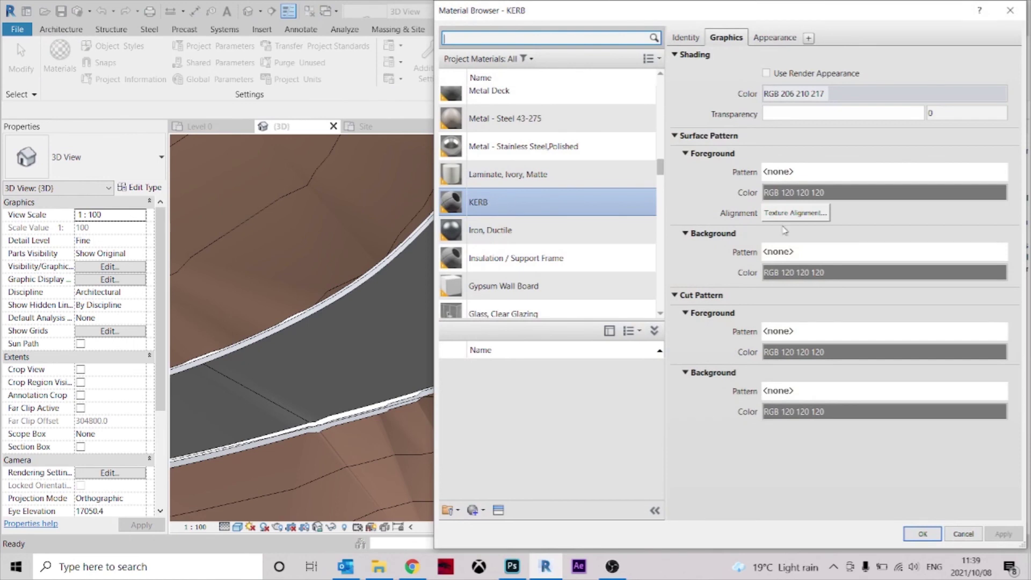
{"action": "left_click", "coordinate": [861, 94]}
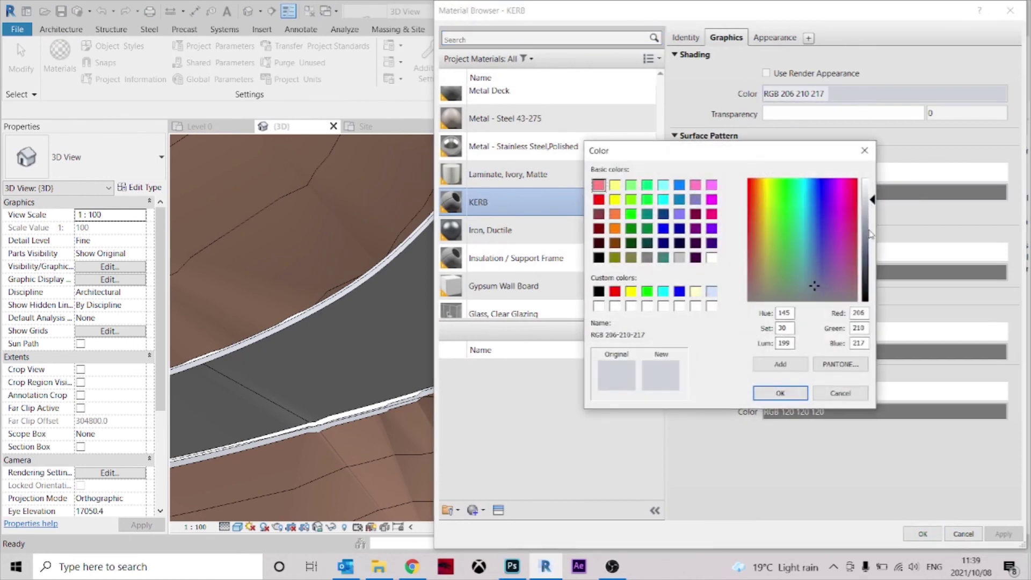
{"action": "left_click", "coordinate": [779, 393]}
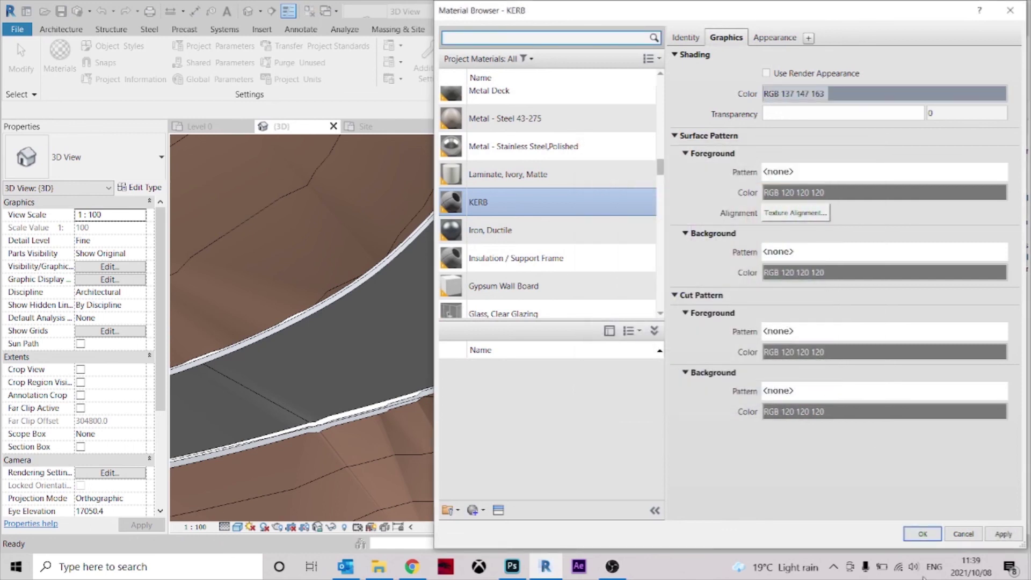
{"action": "left_click", "coordinate": [1003, 535]}
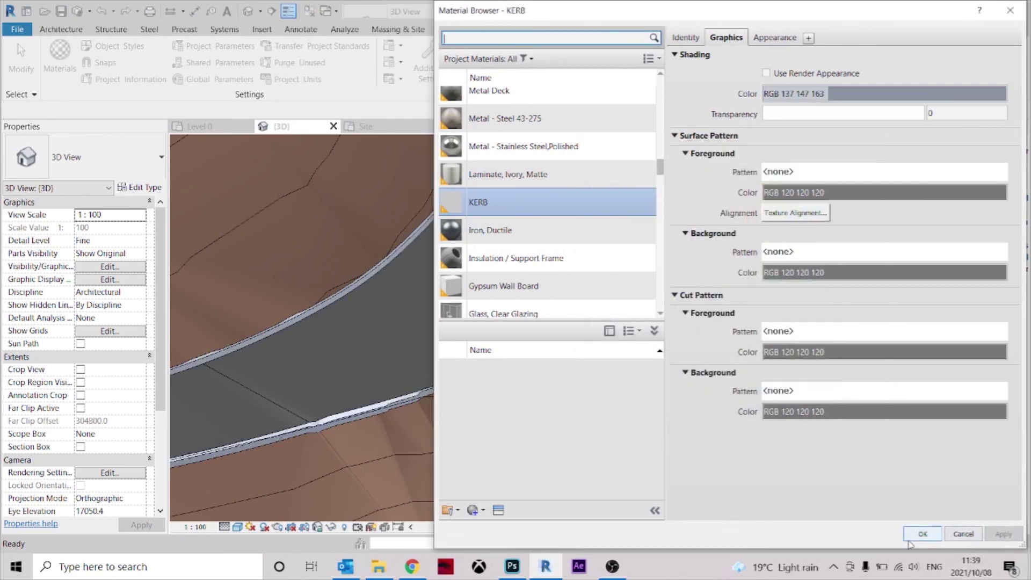
{"action": "left_click", "coordinate": [922, 534]}
Examine the finished road surface and both kerbs from several angles within the surrounding topography
{"action": "middle_click_drag", "start_coordinate": [591, 349], "coordinate": [381, 383], "text": "shift"}
{"action": "middle_click_drag", "start_coordinate": [467, 413], "coordinate": [509, 414], "text": "shift"}
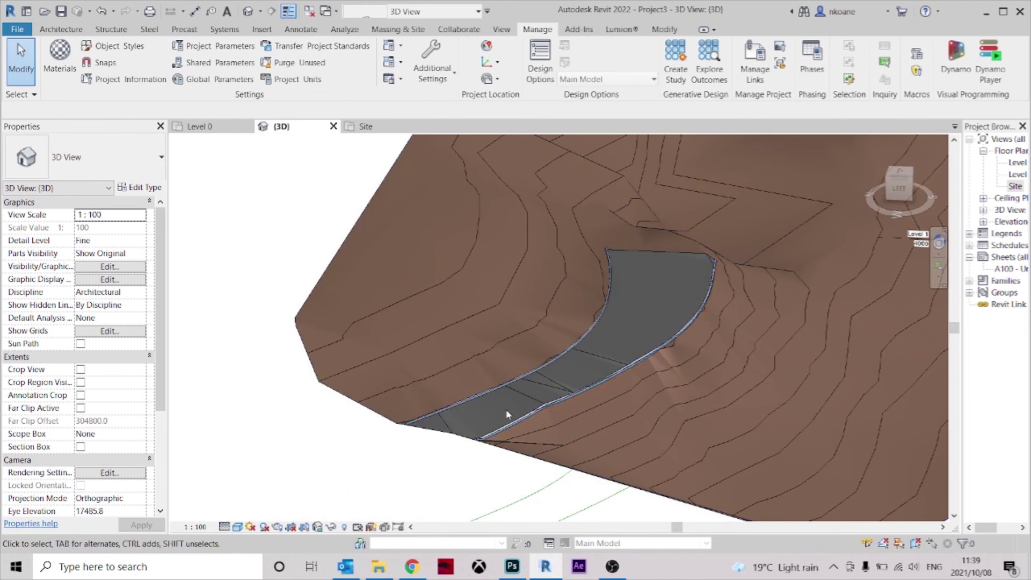
{"action": "scroll", "coordinate": [452, 466], "scroll_direction": "down", "scroll_amount": 2}
{"action": "middle_click_drag", "start_coordinate": [717, 339], "coordinate": [695, 459], "text": "shift"}
{"action": "scroll", "coordinate": [742, 460], "scroll_direction": "up", "scroll_amount": 2}
{"action": "middle_click_drag", "start_coordinate": [747, 478], "coordinate": [883, 435]}
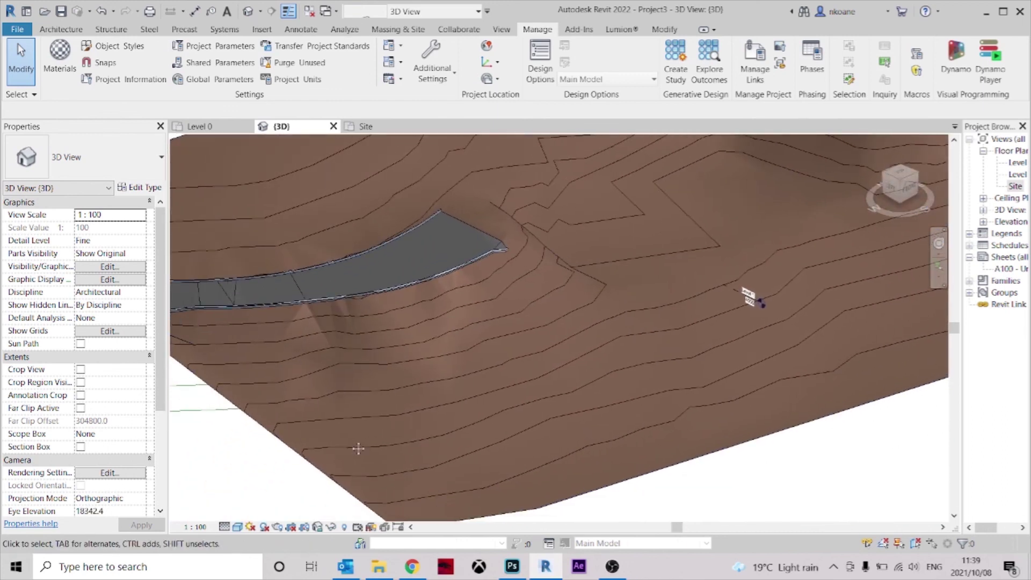
{"action": "middle_click_drag", "start_coordinate": [178, 460], "coordinate": [364, 464]}
{"action": "middle_click_drag", "start_coordinate": [285, 462], "coordinate": [395, 488], "text": "shift"}
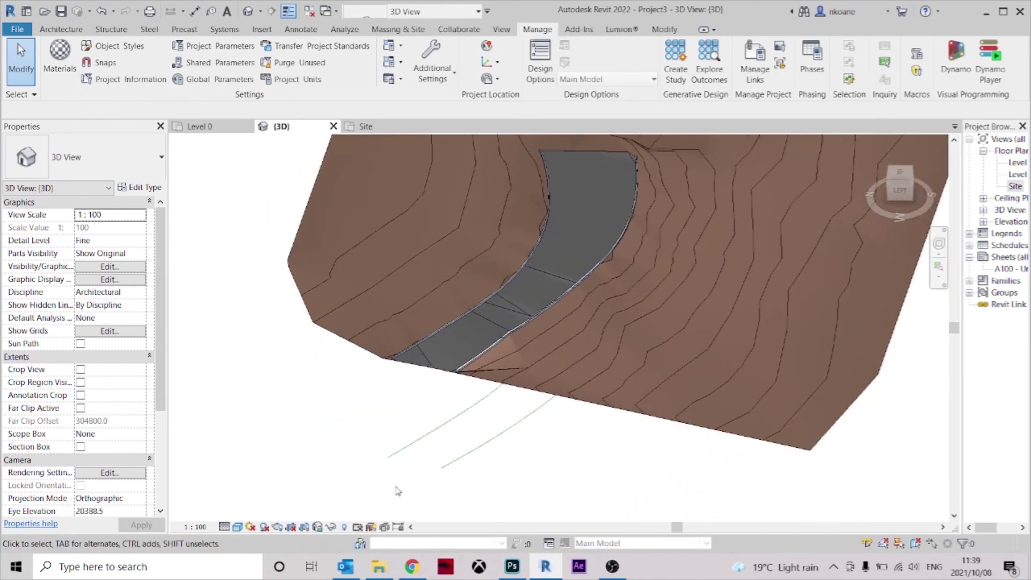
{"action": "scroll", "coordinate": [603, 255], "scroll_direction": "up", "scroll_amount": 3}
{"action": "middle_click_drag", "start_coordinate": [602, 255], "coordinate": [730, 297], "text": "shift"}
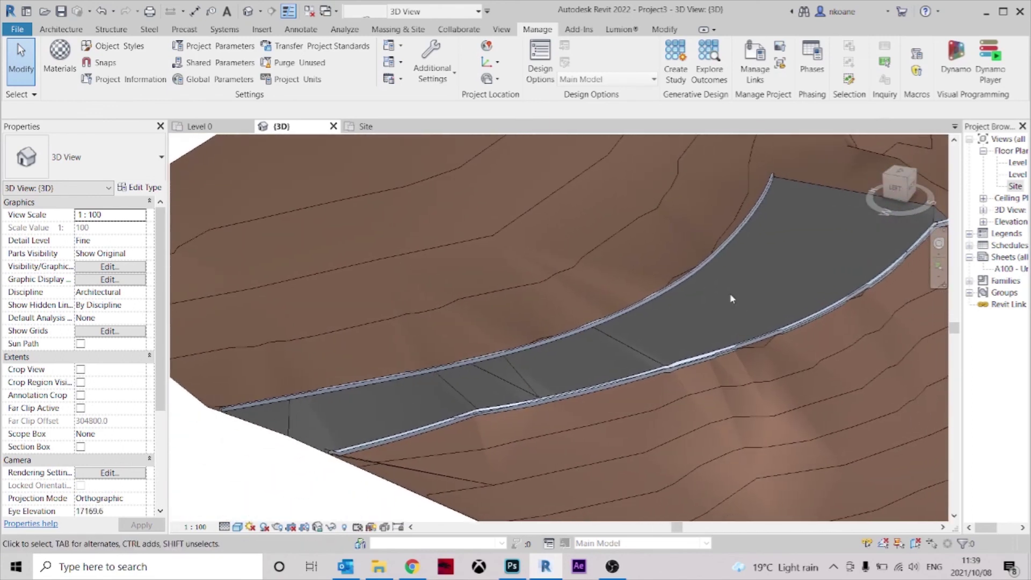